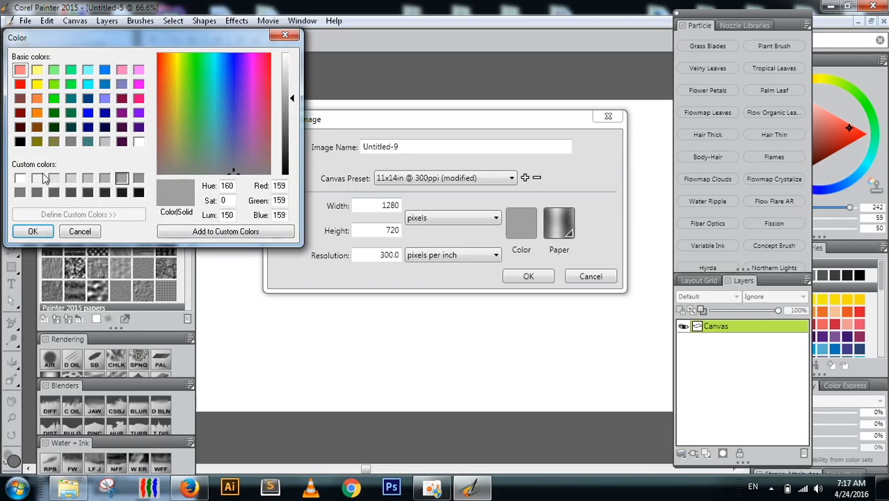
Set the paper colour of the new 1280 by 720 pixel image to white and create the image
left_click(20, 178)
left_click(32, 231)
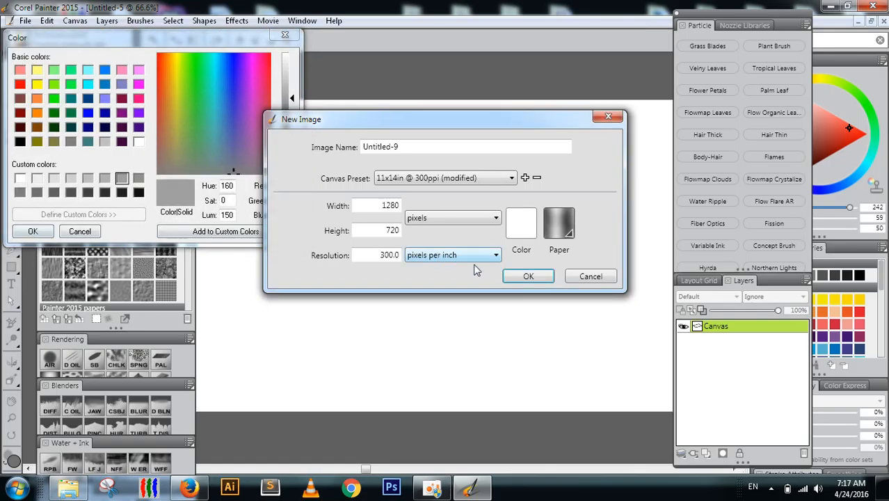
left_click(521, 276)
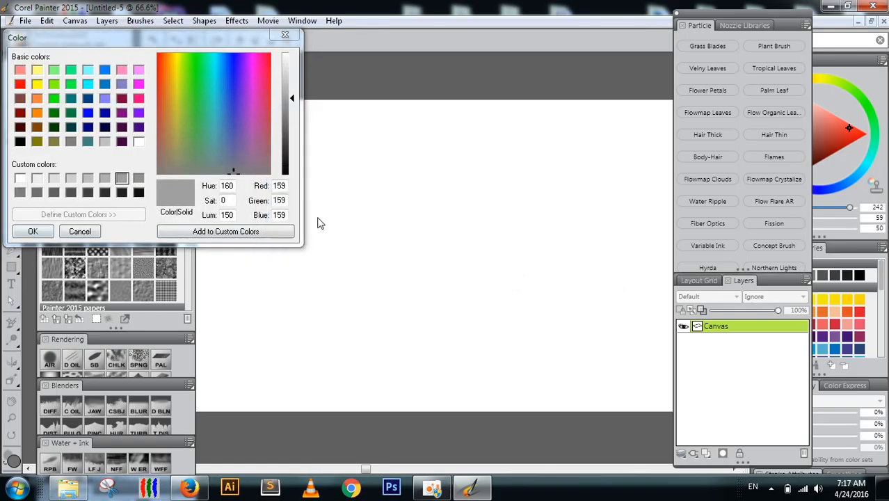
left_click(43, 234)
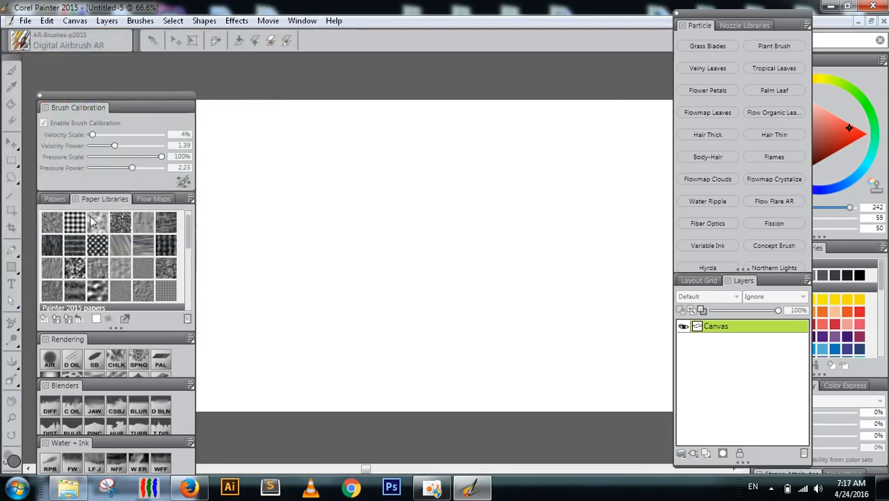
Close the Untitled-9 image and maximize both the Untitled-5 document and the program window
key("ctrl+m")
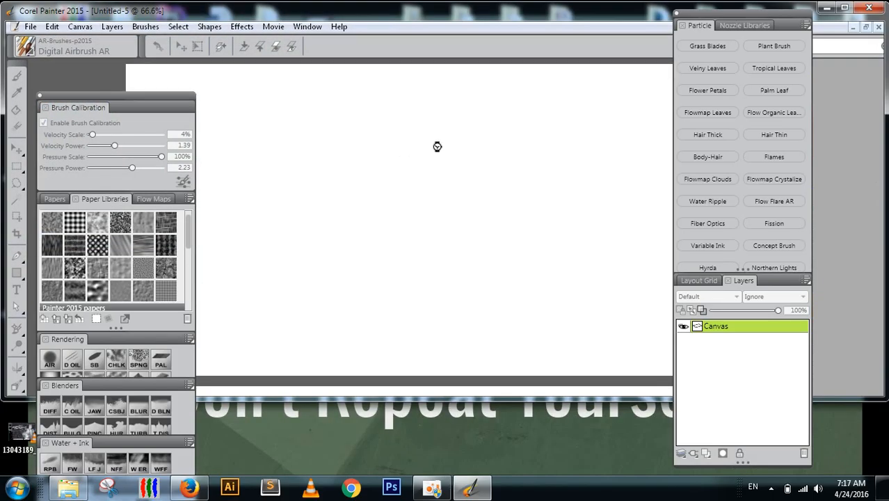
left_click(845, 10)
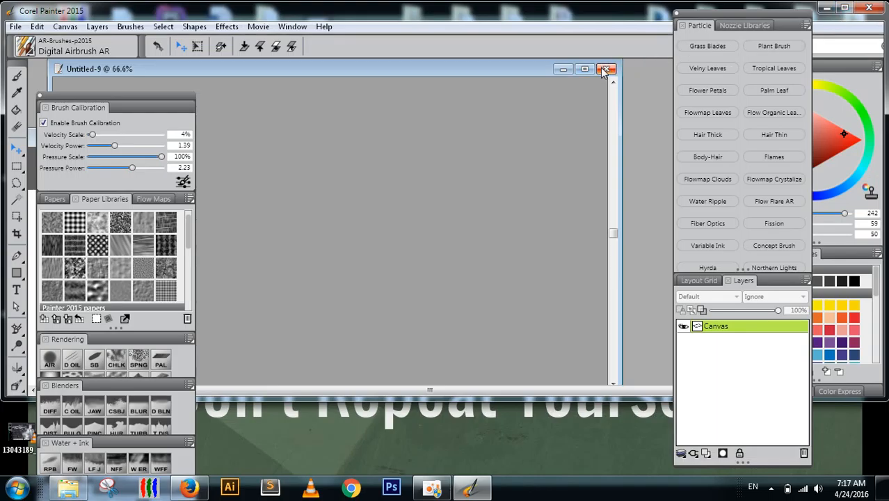
left_click_drag(520, 72, 490, 110)
left_click(571, 111)
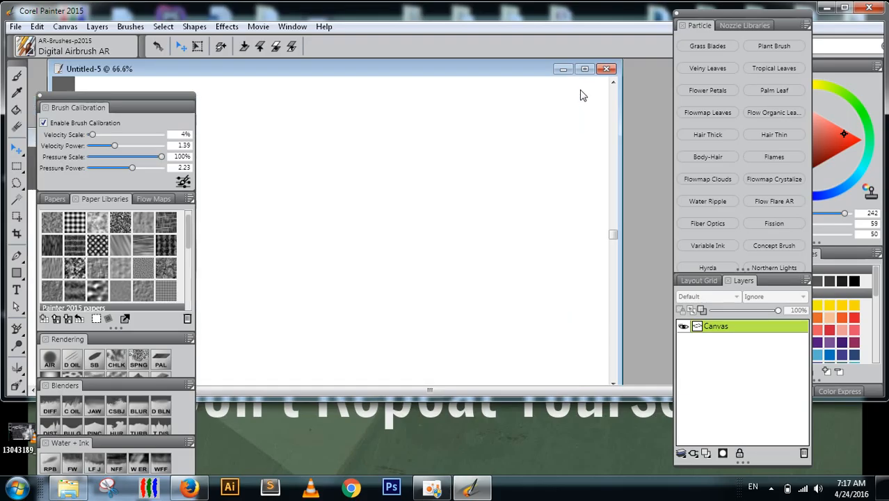
left_click(585, 69)
left_click(845, 8)
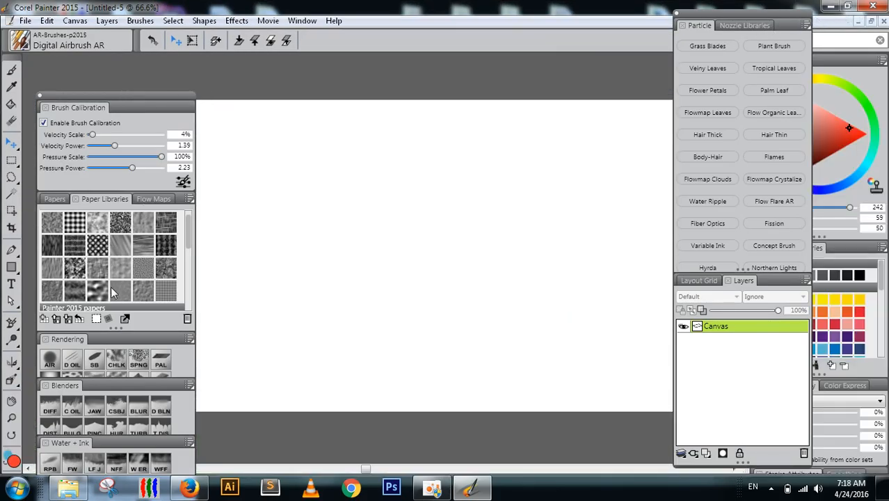
Move the Brush Calibration palette group higher, and add a new layer for drawing with the Pen tool
mouse_move(122, 94)
left_mouse_down()
mouse_move(37, 64)
mouse_move(75, 28)
mouse_move(127, 6)
mouse_move(114, 65)
left_mouse_up()
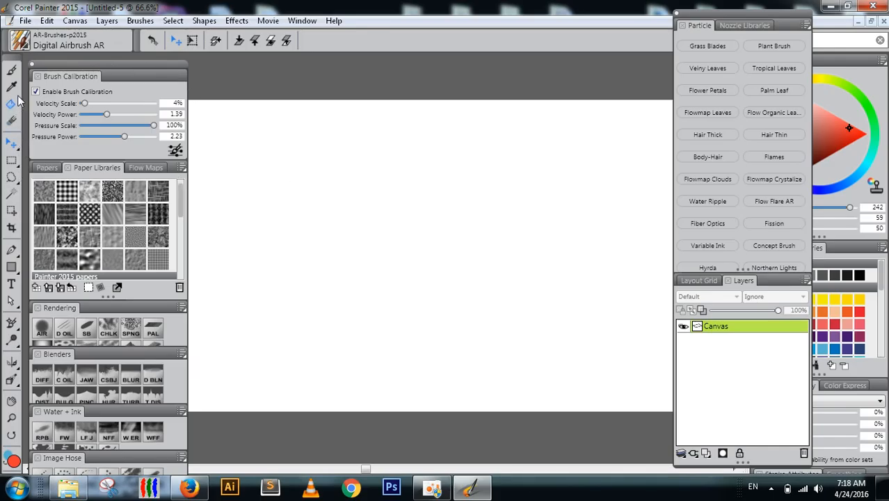
left_click(13, 74)
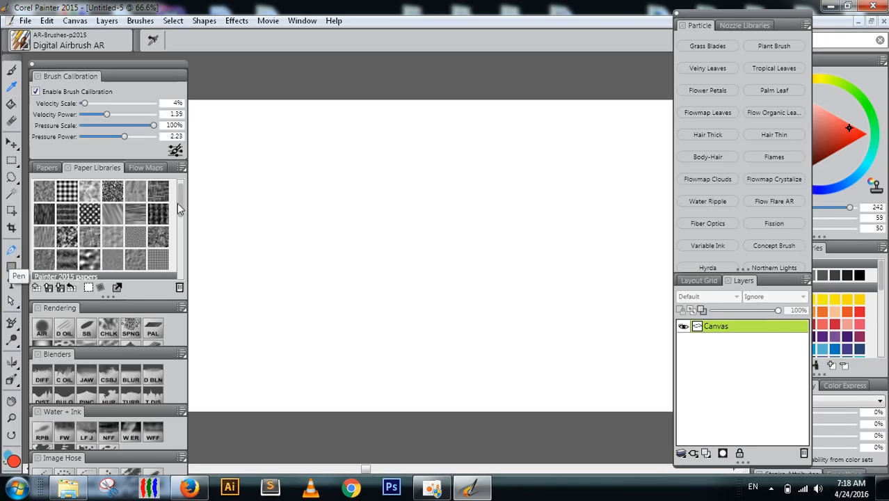
key("p")
left_click(706, 453)
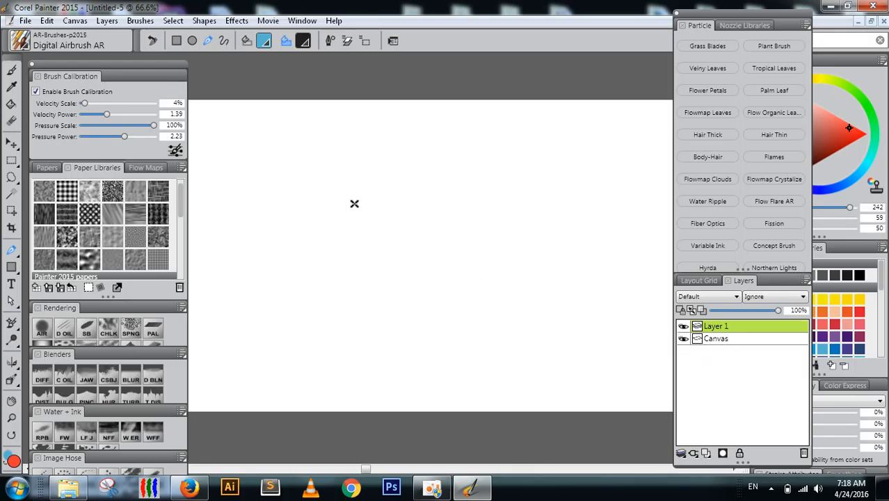
Draw the wavy left edge of a tall narrow shape with curved pen anchors, from a pointed top down to the base
left_click(319, 128)
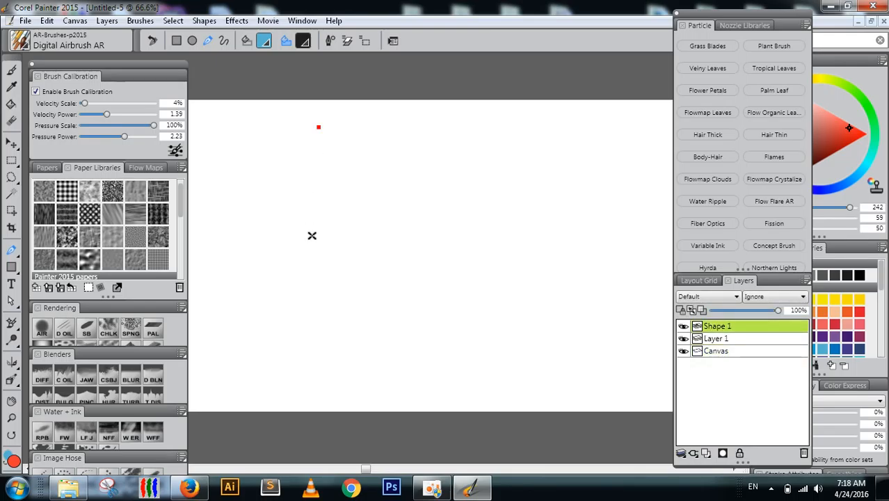
left_click_drag(304, 164, 304, 190)
left_click_drag(317, 251, 317, 259)
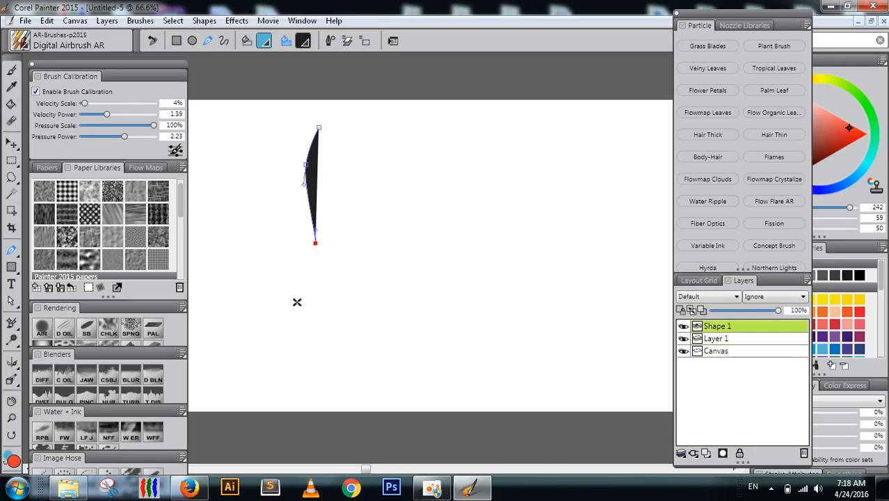
left_click_drag(315, 243, 311, 244)
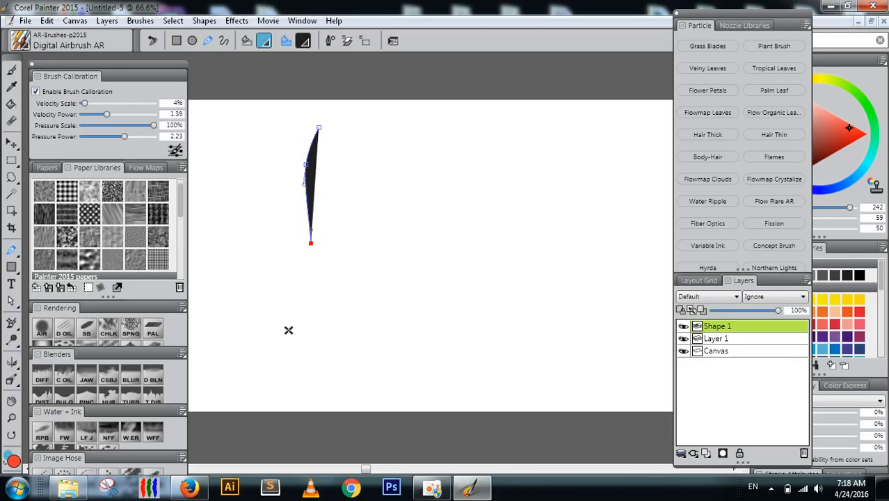
left_click_drag(293, 351, 299, 432)
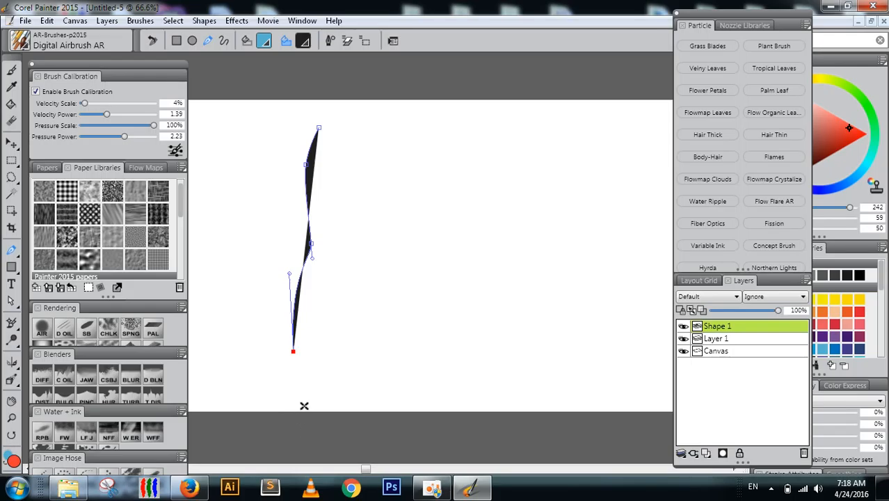
Nudge the lowest anchor point of the shape's left edge slightly downward
key("Down")
key("Down")
key("Down")
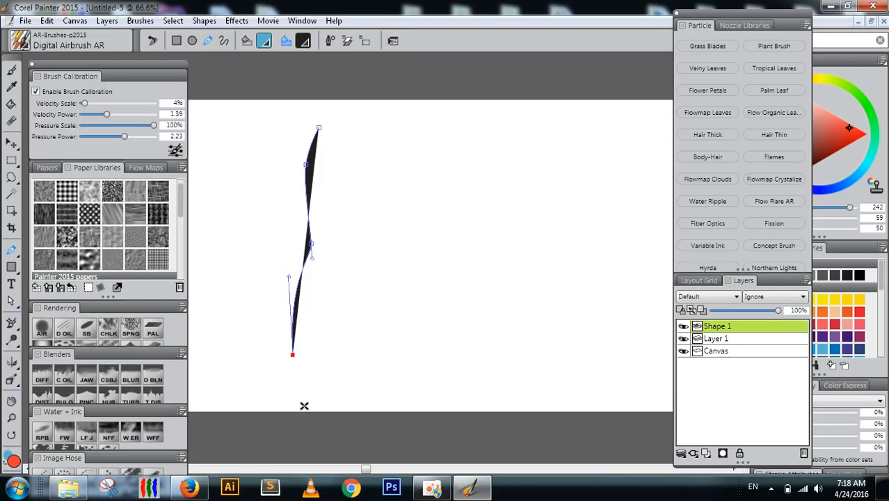
key("Down")
key("Down")
key("Down")
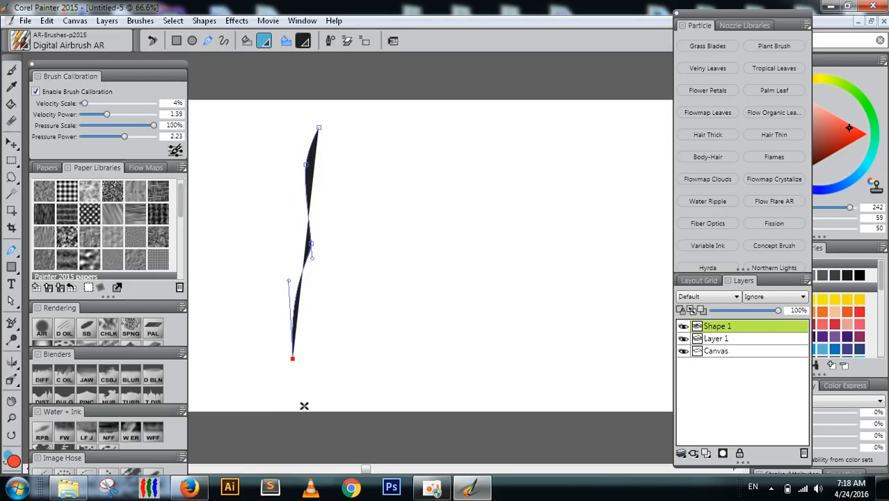
Extend the path from the lowest anchor to a bottom-right corner point and nudge that point to the right
left_click(292, 359)
left_click(312, 361)
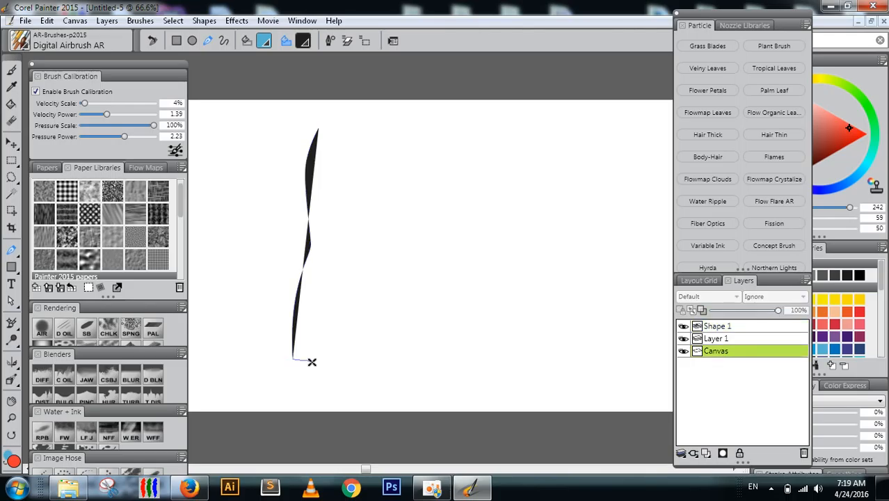
left_click(313, 361)
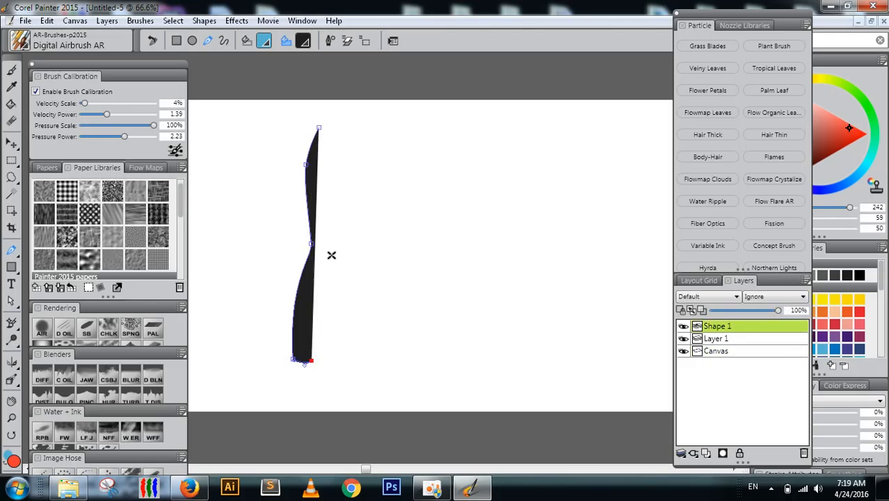
key("Right")
key("Right")
key("Right")
key("Right")
key("Right")
key("Right")
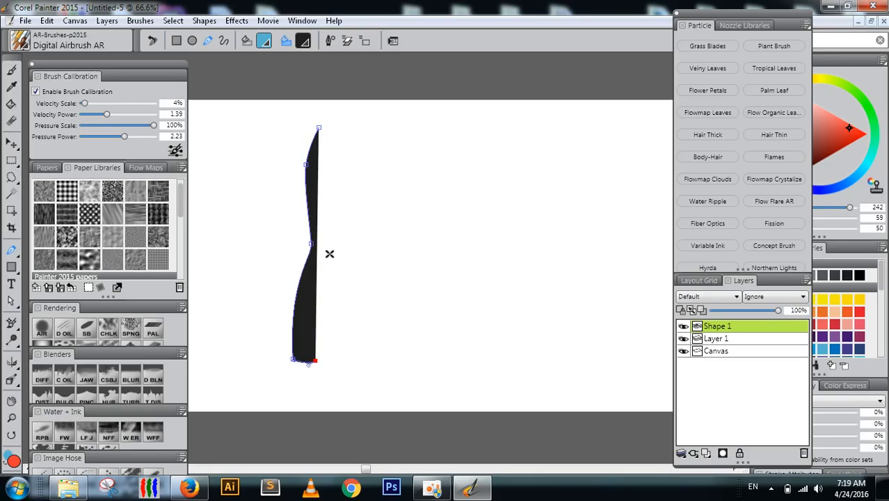
Add a curved anchor on the shape's right edge beside the middle bend and nudge it downward
left_click_drag(334, 250, 359, 205)
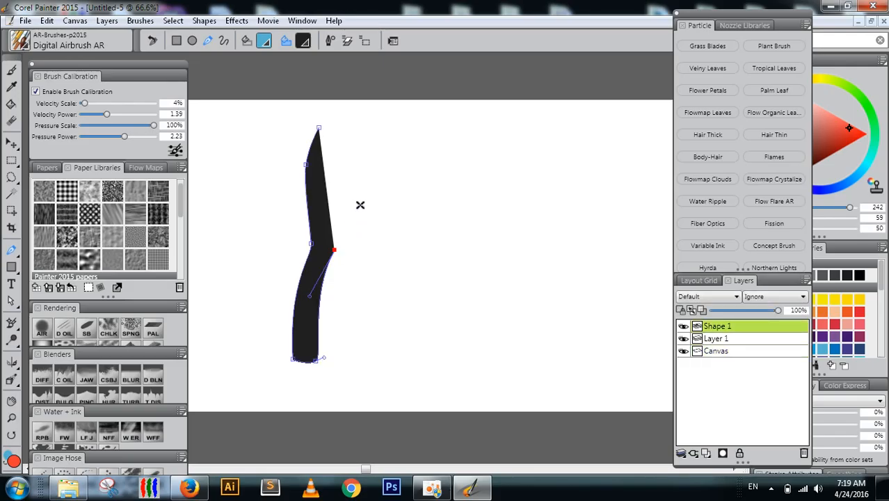
key("Down")
key("Down")
key("Down")
key("Down")
key("Down")
key("Down")
key("Down")
key("Down")
key("Down")
key("Down")
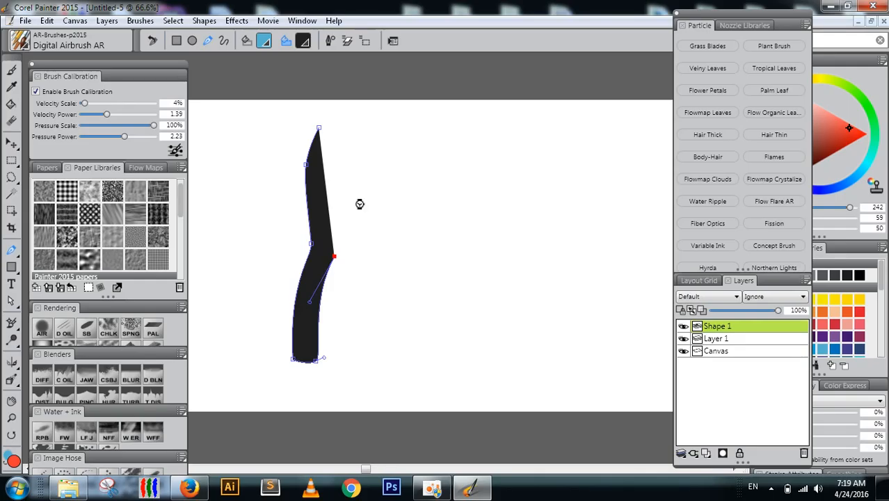
Undo the right-edge and bottom-corner points, try placing the bottom-right corner again, and undo that too
key("ctrl+z")
key("ctrl+z")
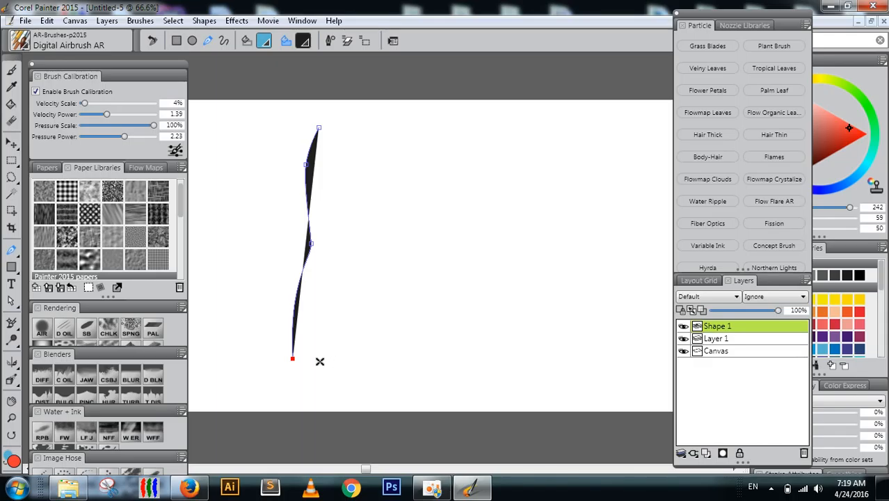
left_click_drag(319, 361, 327, 357)
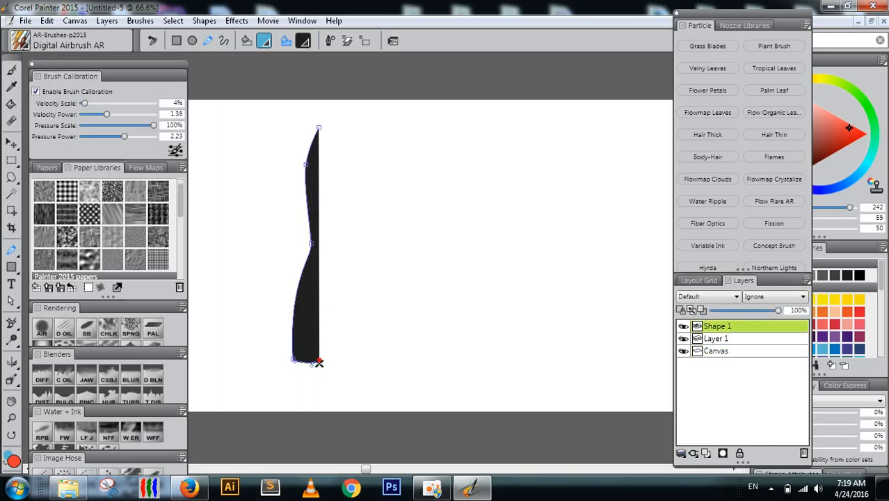
key("ctrl+z")
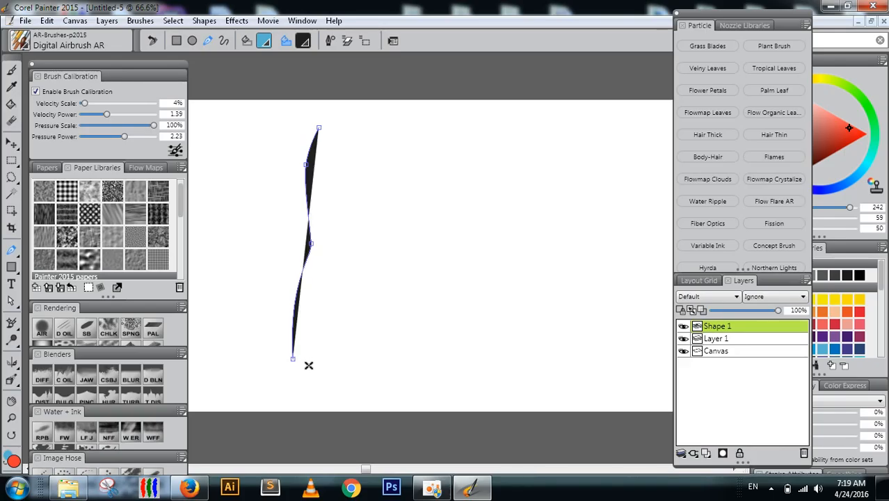
Extend the path from the lowest left anchor to a bottom-right corner point, forming the shape's short base
left_click(292, 360)
left_click(316, 360)
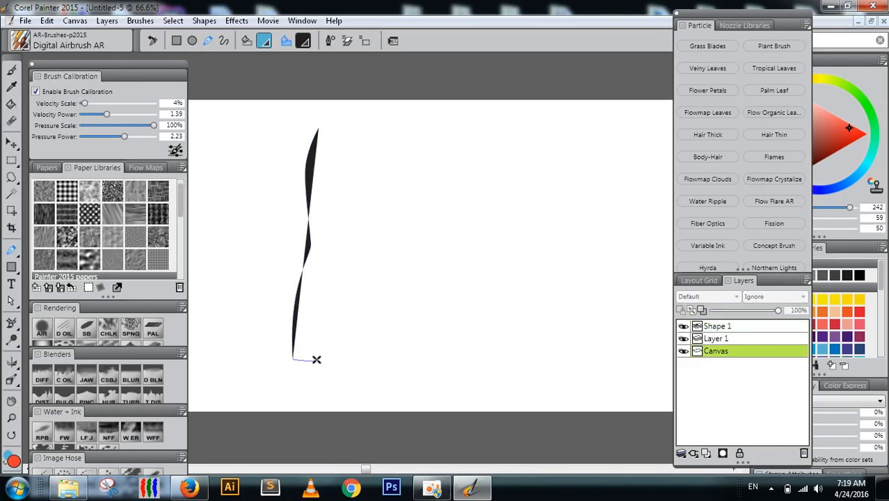
left_click(317, 360)
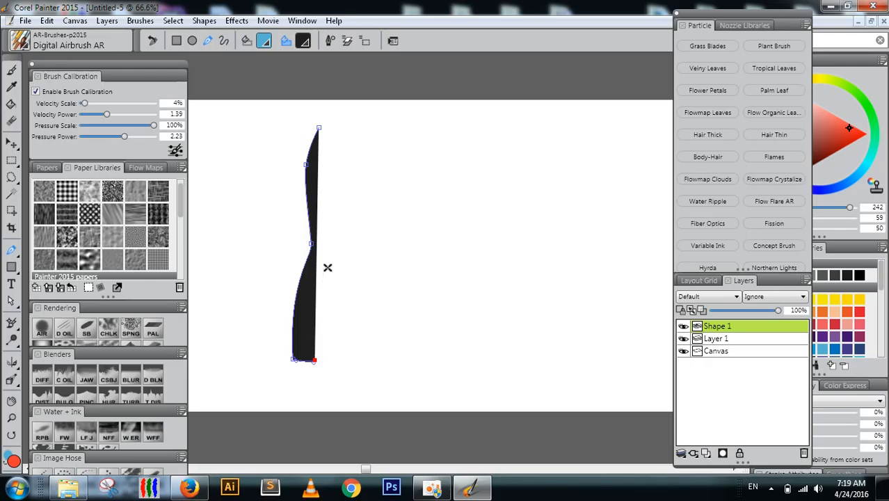
Try to draw the right edge through a curved anchor beside the middle bend and a further point above it
left_click_drag(339, 240, 361, 162)
key("ctrl+z")
left_click(355, 167)
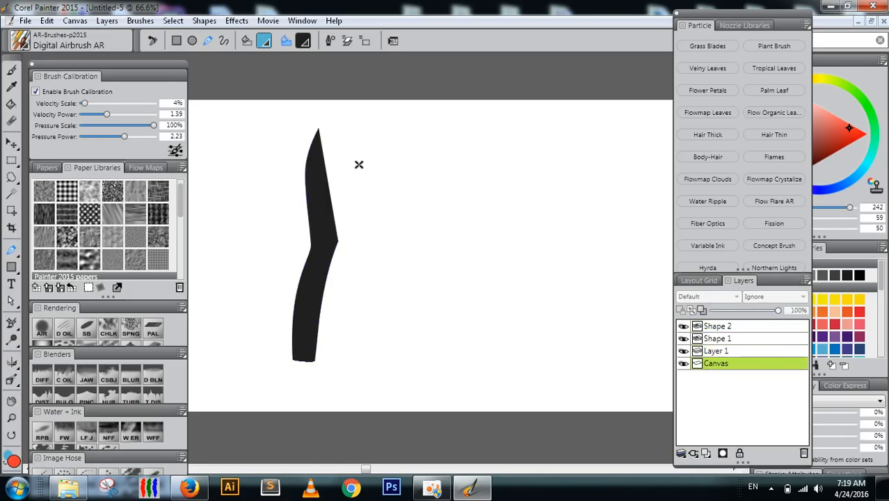
key("ctrl+z")
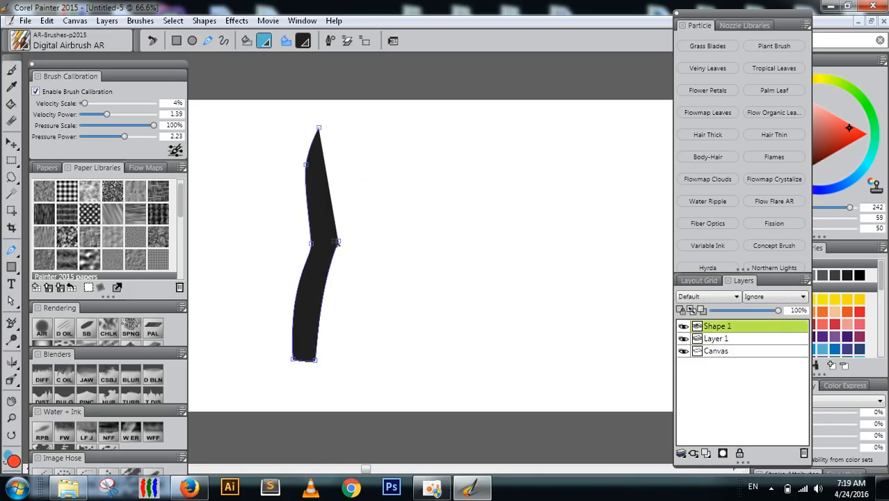
Try to continue the right edge upward from the bend anchor, and undo back to the bottom-right corner
left_click(337, 242)
left_click(347, 170)
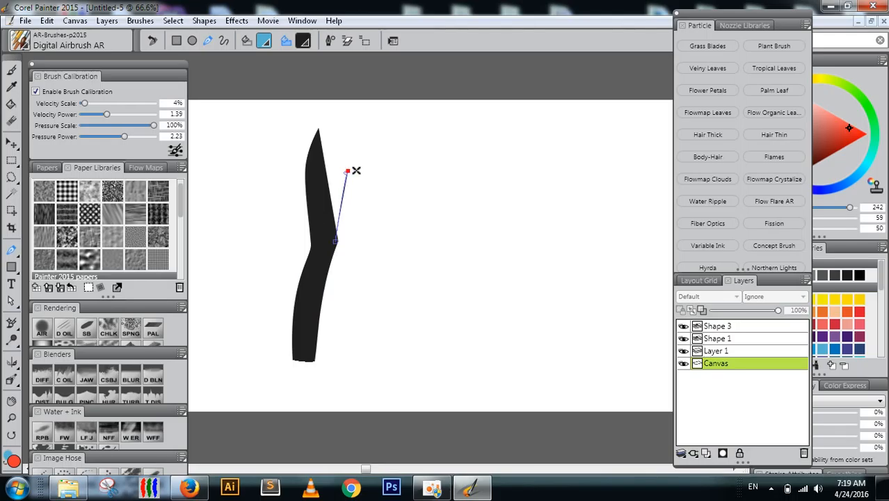
key("ctrl+z")
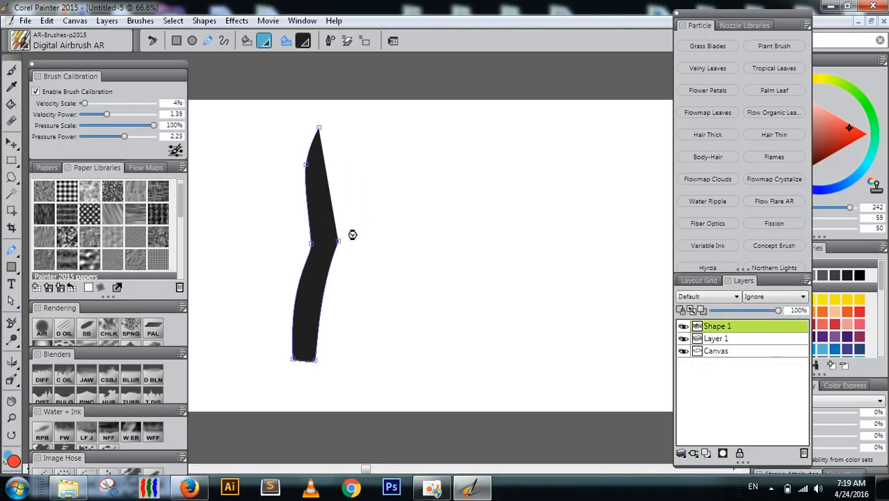
key("ctrl+z")
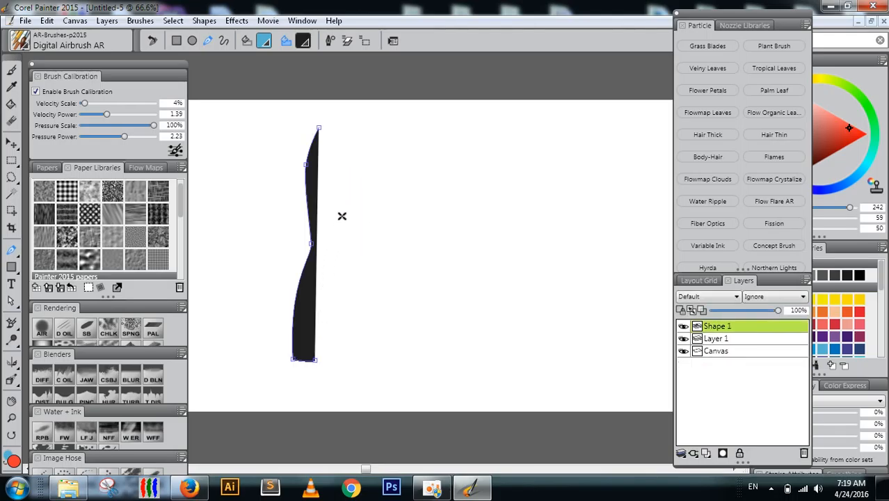
Try placing an upper-right anchor point and undo it to return to the active bottom-right corner
left_click(356, 169)
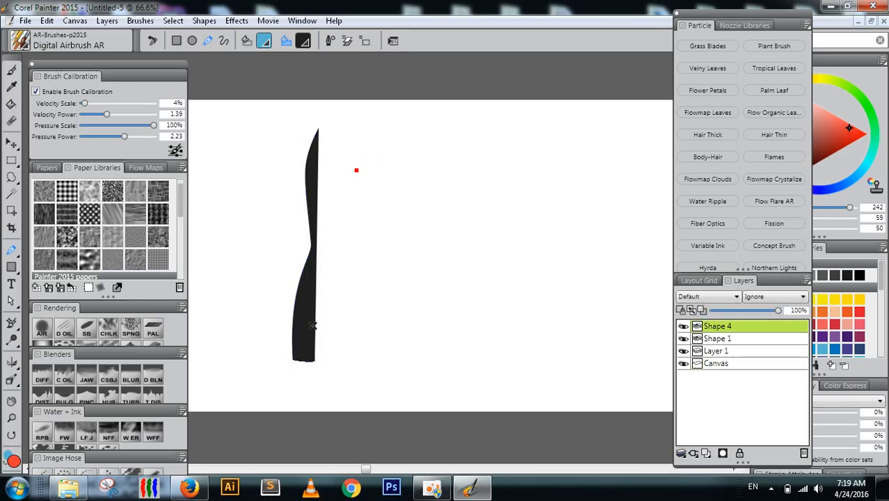
key("ctrl+z")
key("ctrl+z")
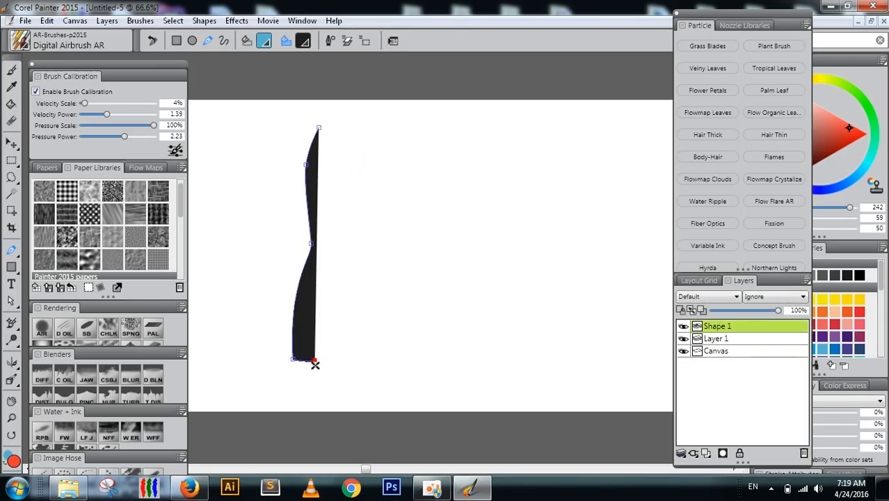
Draw the right edge as one curve from the bottom-right corner to an upper-right anchor, and dismiss the Windows colour-scheme prompt
left_click_drag(357, 172, 374, 151)
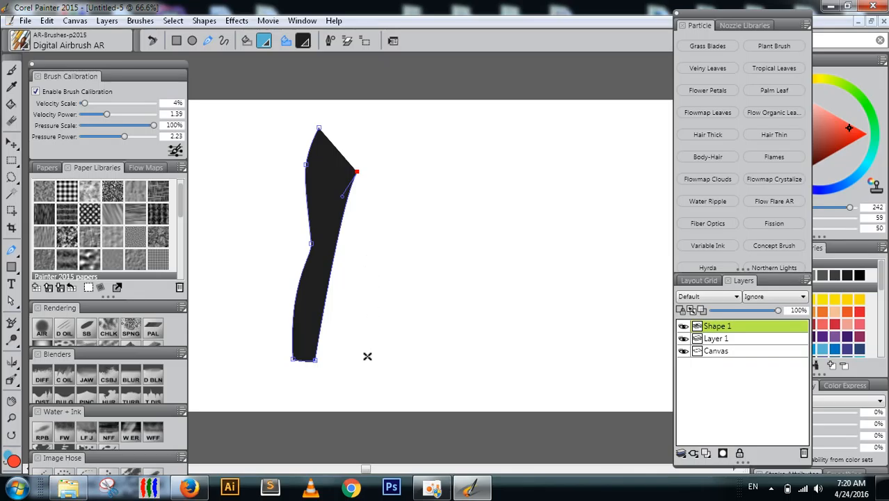
left_click(599, 106)
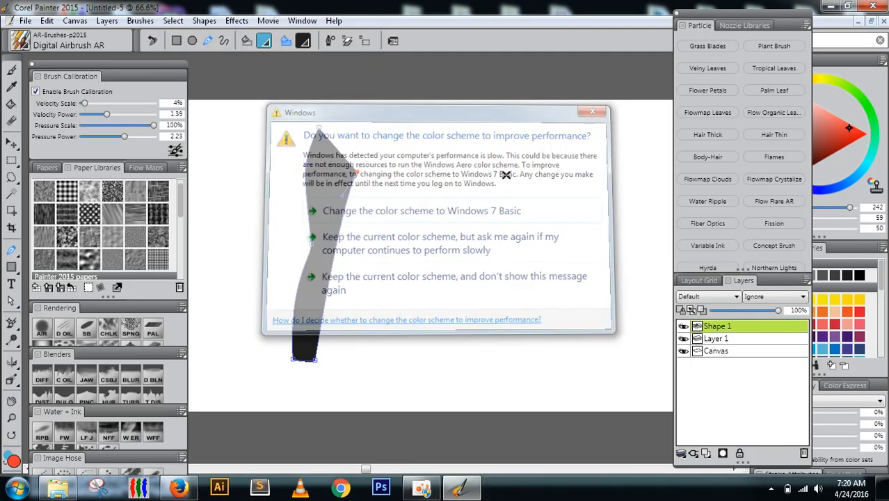
Draw the second leg's curved inner edge from the crotch anchor down to an inner hem corner level with the first leg's hem
left_click(350, 364)
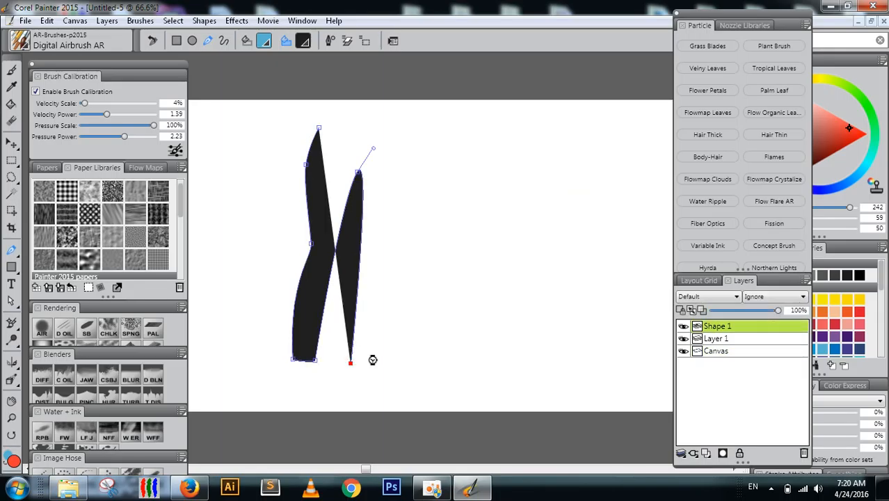
key("ctrl+z")
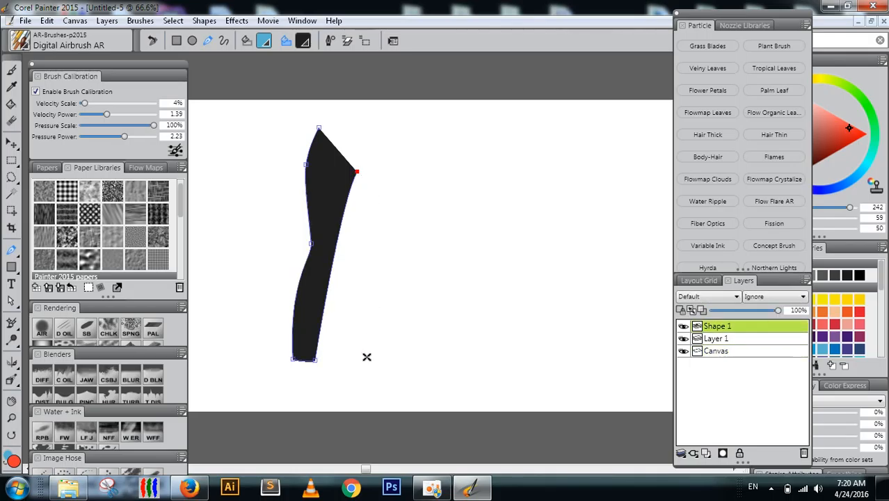
left_click_drag(374, 359, 375, 453)
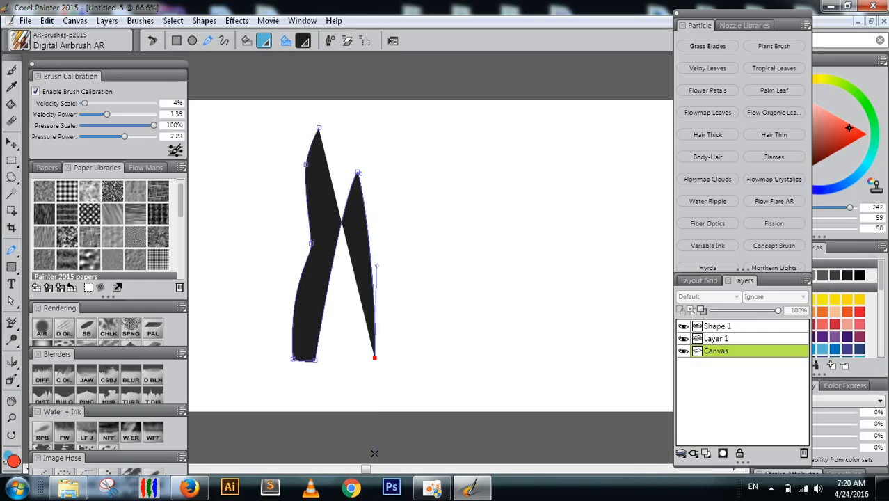
Retract the outgoing handle of the second leg's inner hem corner, and undo the stray points and extra shape
left_click(375, 362)
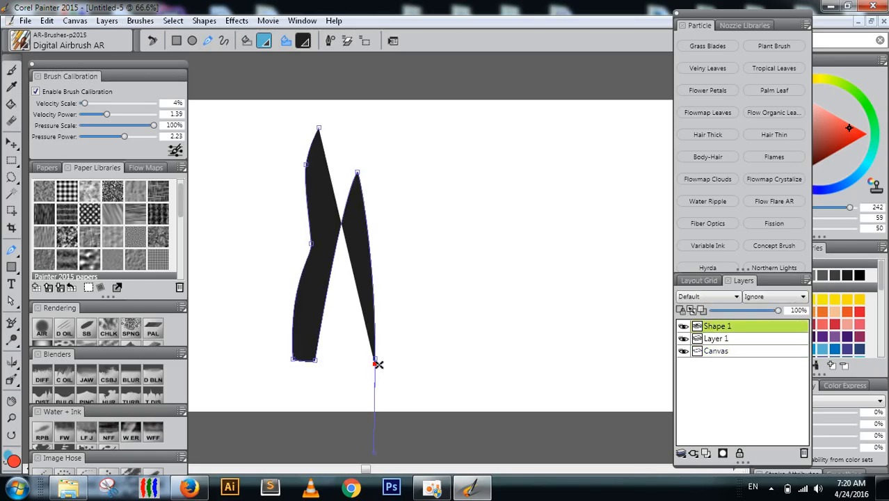
left_click(376, 363)
left_click(375, 362)
key("ctrl+z")
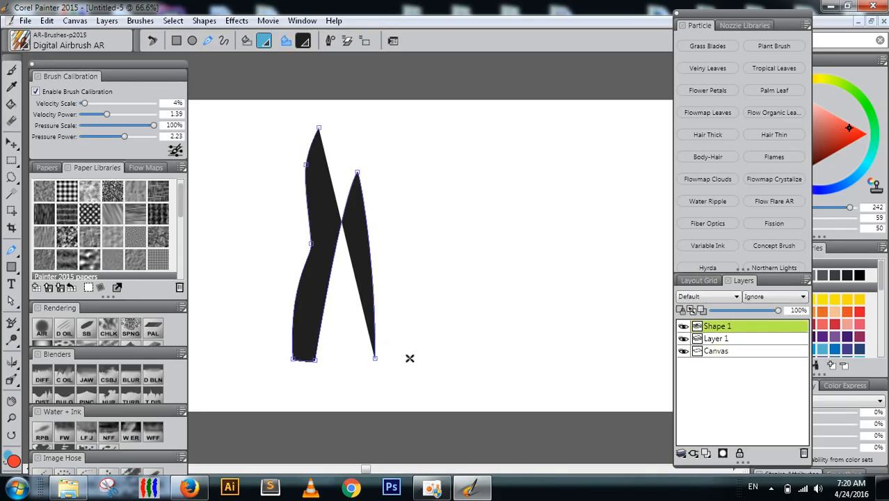
key("ctrl+z")
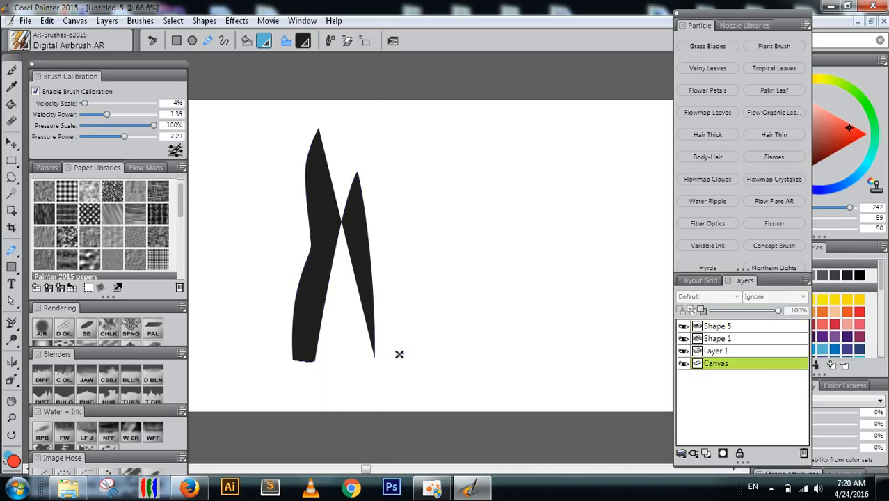
key("ctrl+z")
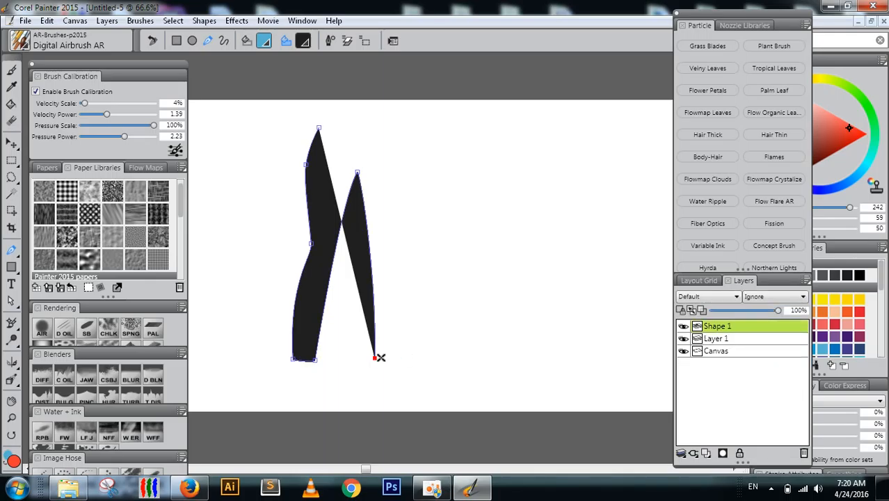
Try to draw the second leg's hem and outer calf curve, and undo back to the inner hem corner
mouse_move(400, 357)
left_mouse_down()
mouse_move(410, 352)
mouse_move(400, 358)
left_mouse_up()
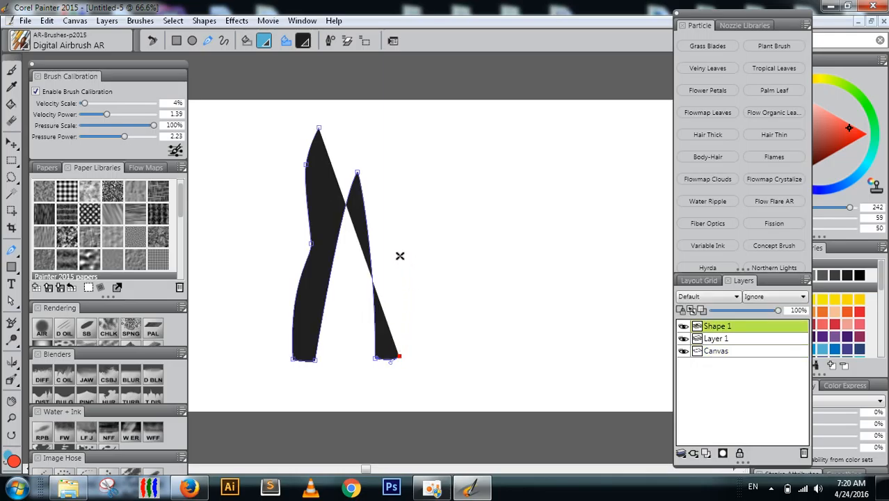
left_click_drag(400, 256, 399, 252)
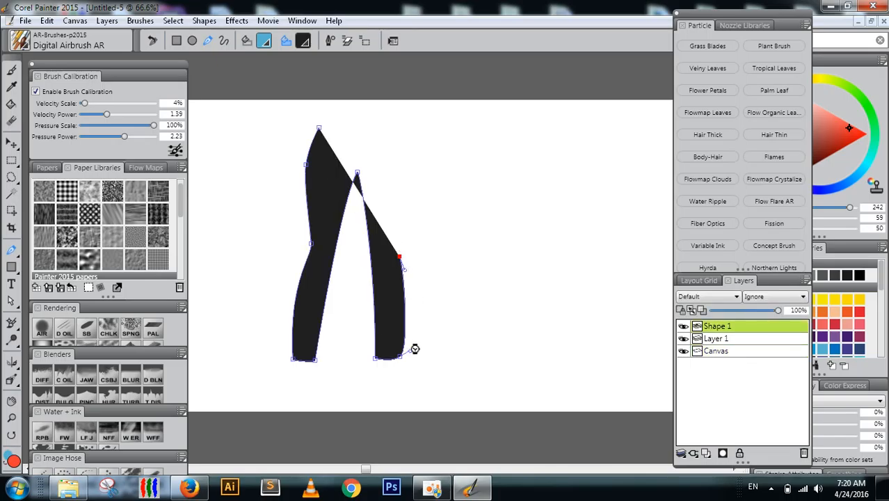
key("ctrl+z")
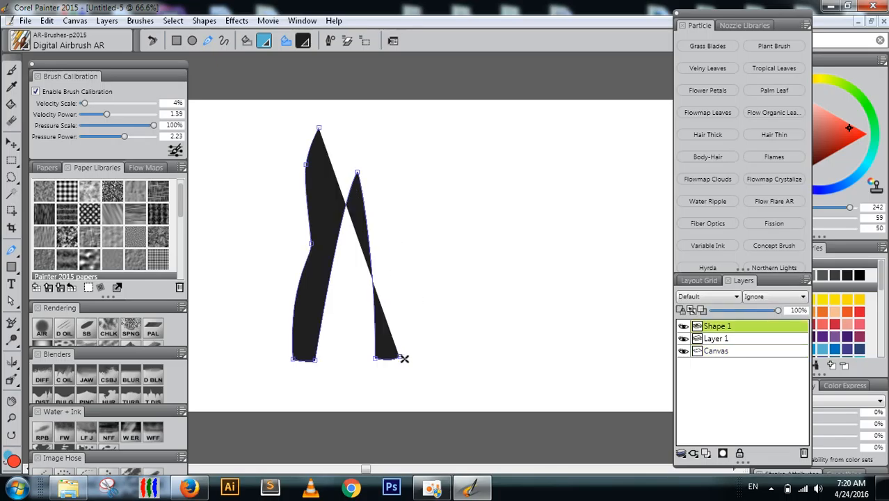
left_click(400, 357)
left_click_drag(400, 253, 387, 228)
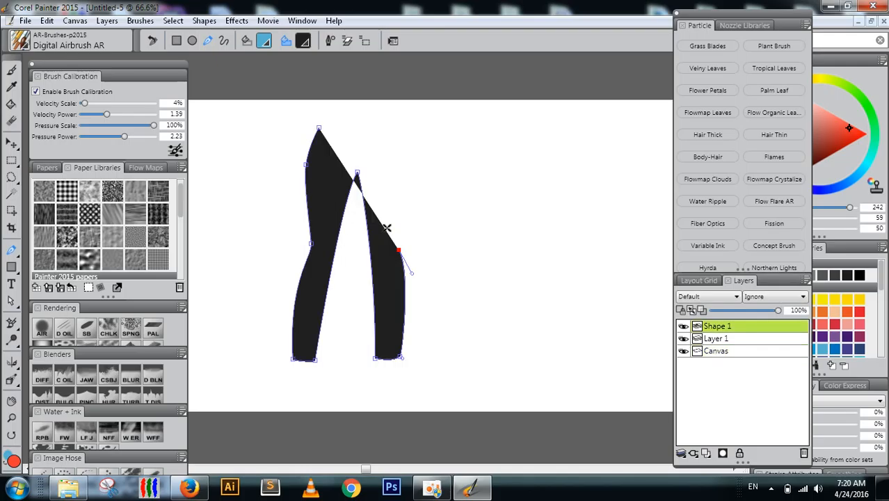
key("ctrl+z")
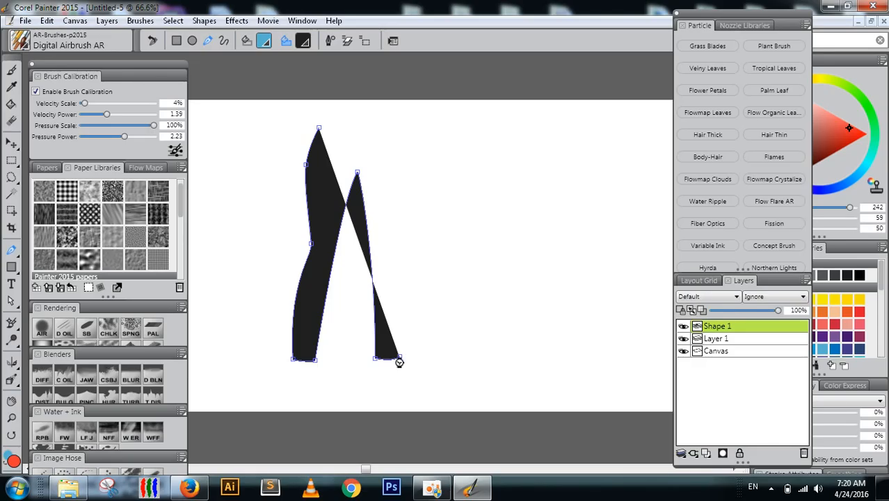
key("ctrl+z")
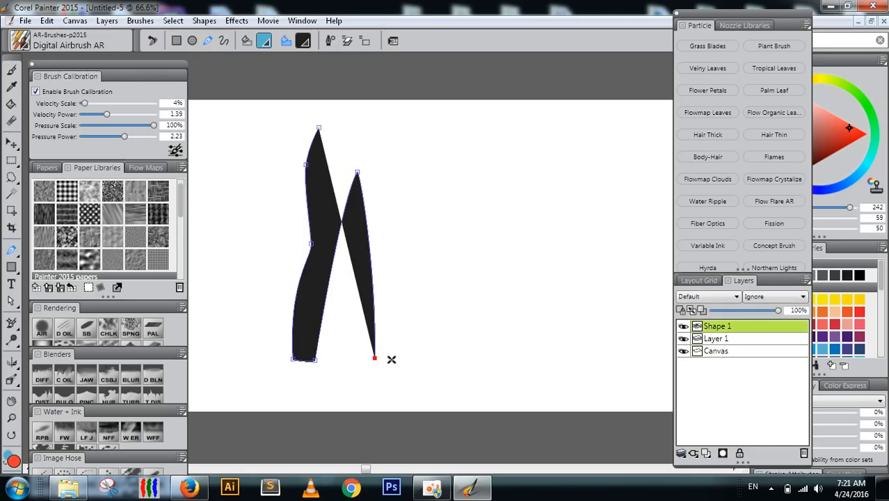
Draw the second leg's hem to an outer corner, and curve the outer calf up to a knee anchor
mouse_move(396, 360)
left_mouse_down()
mouse_move(399, 352)
mouse_move(398, 359)
left_mouse_up()
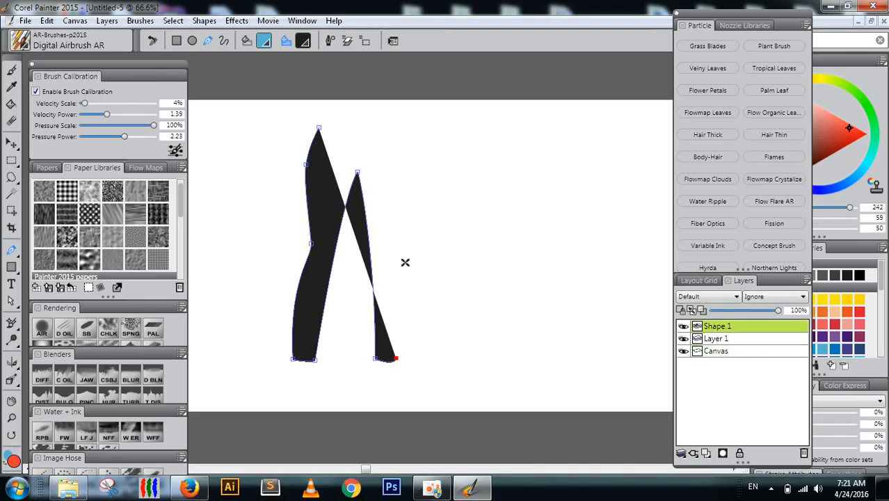
left_click_drag(405, 252, 394, 235)
Nudge the second leg's knee anchor inward to narrow the calf, and fine-tune its height
key("Left")
key("Left")
key("Left")
key("Left")
key("Left")
key("Left")
key("Left")
key("Left")
key("Left")
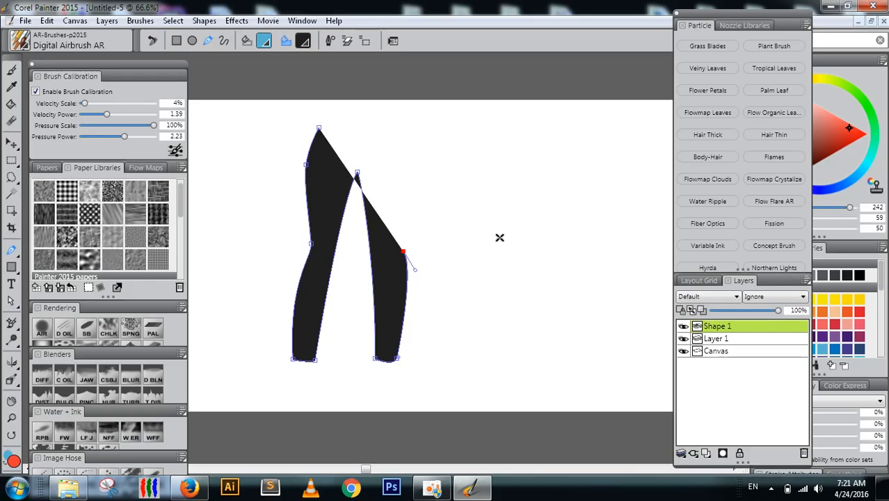
key("Left")
key("Left")
key("Left")
key("Left")
key("Left")
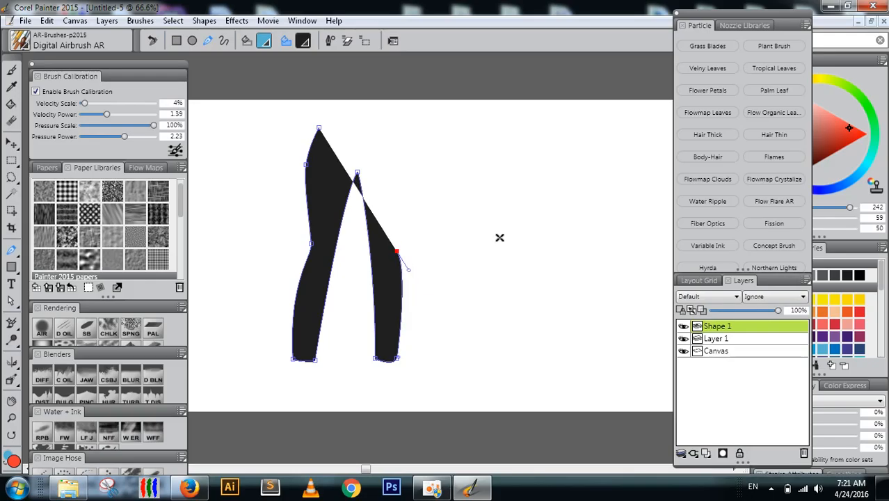
key("Down")
key("Down")
key("Down")
key("Up")
key("Up")
key("Up")
key("Up")
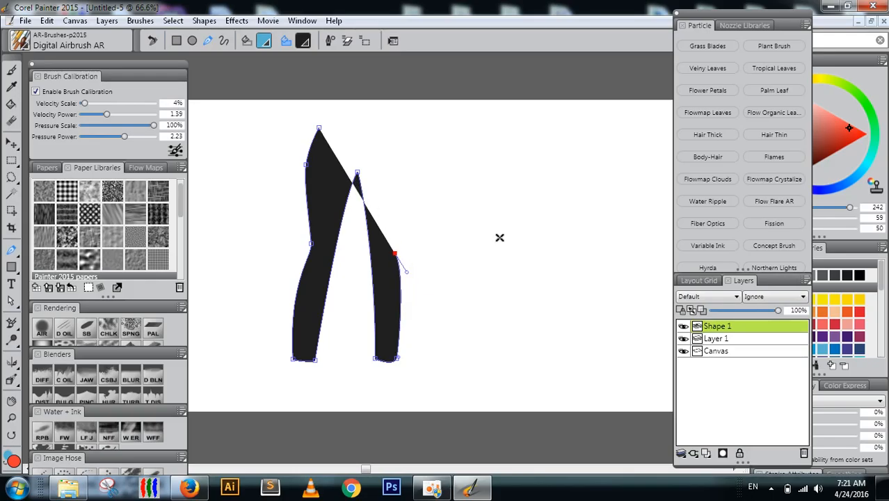
key("Right")
key("Right")
key("Right")
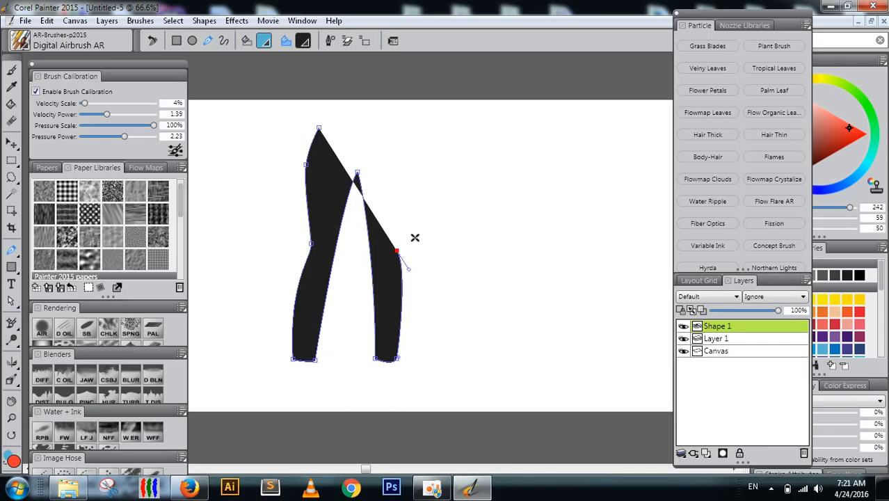
Try to draw the second leg's outer thigh from the knee anchor up to the waist, and undo the attempts
left_click_drag(410, 155, 395, 138)
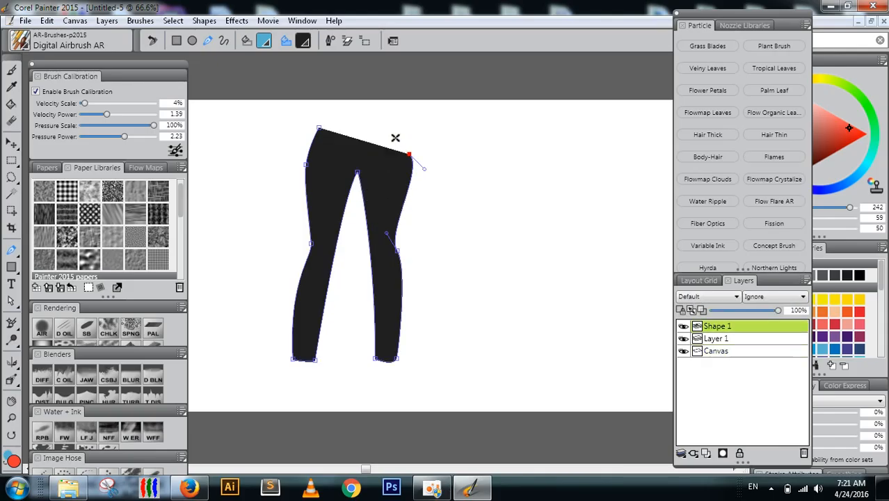
key("Delete")
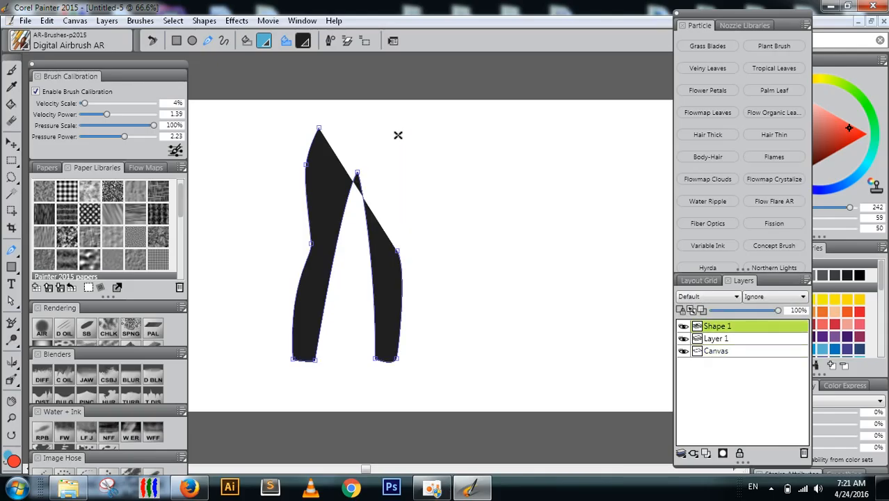
left_click(397, 125)
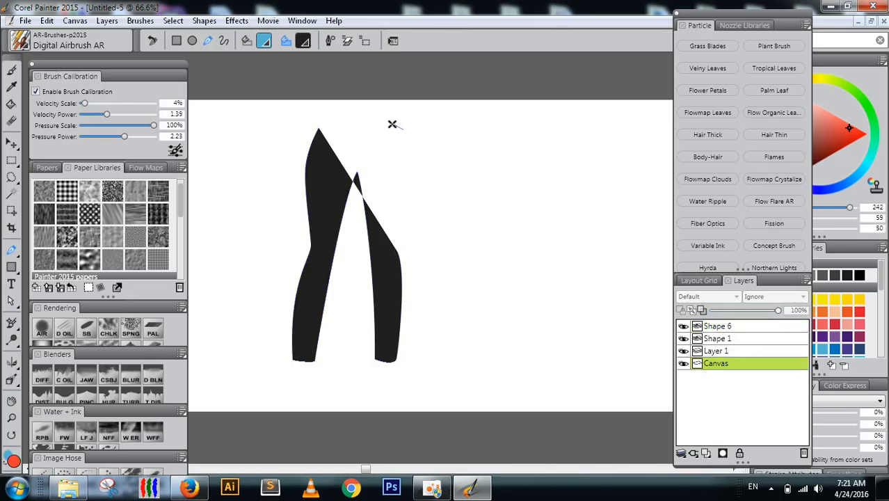
left_click(397, 251)
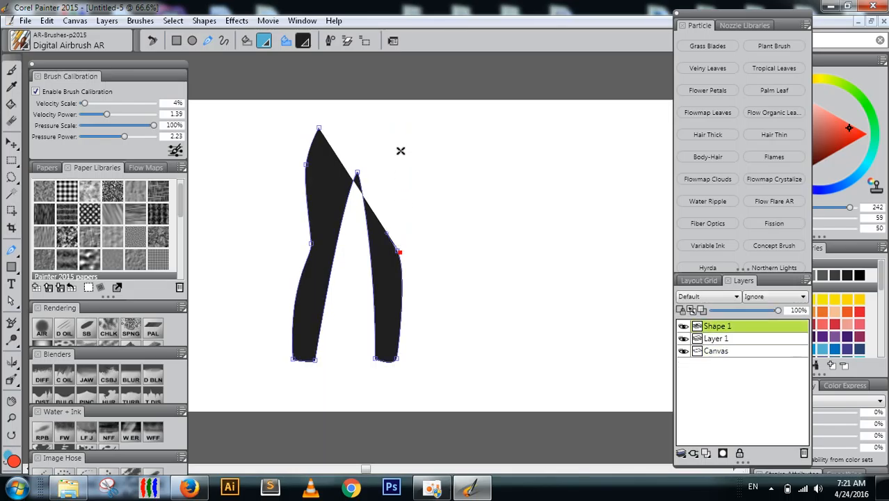
left_click_drag(404, 141, 412, 131)
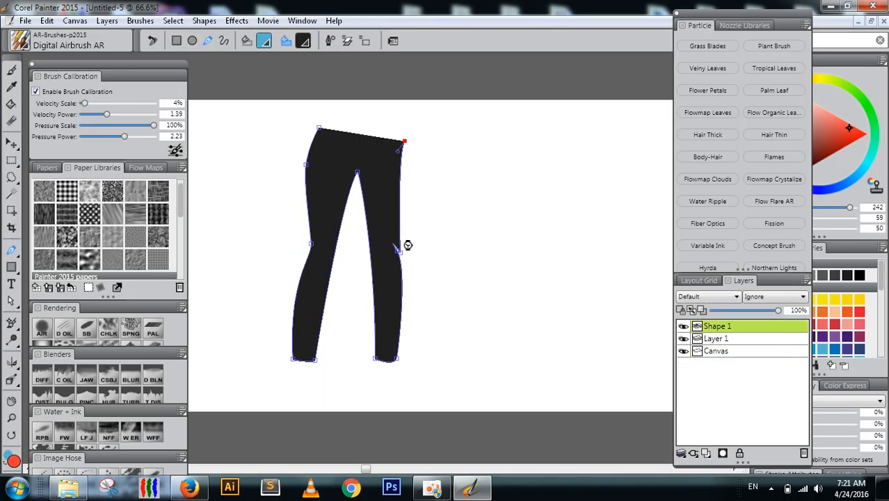
key("ctrl+z")
key("ctrl+z")
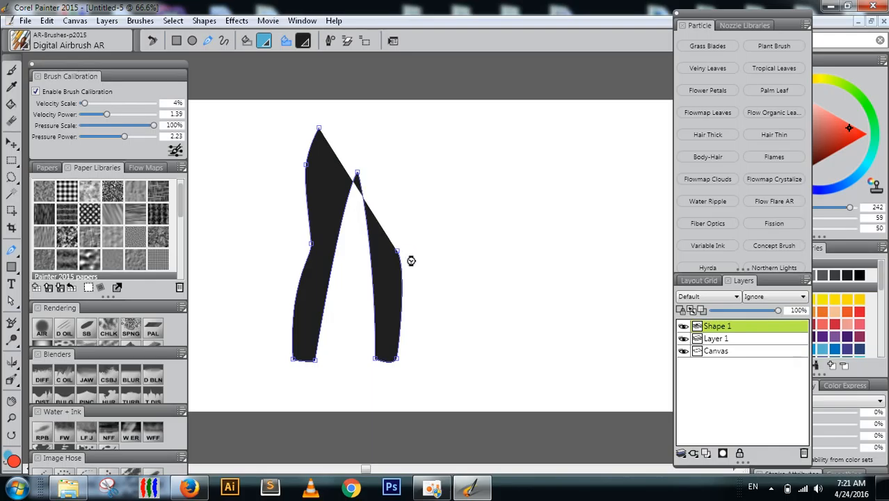
Remove the second leg's knee anchor and redraw the outer calf curve from the outer hem corner to a new knee anchor
left_click(398, 251)
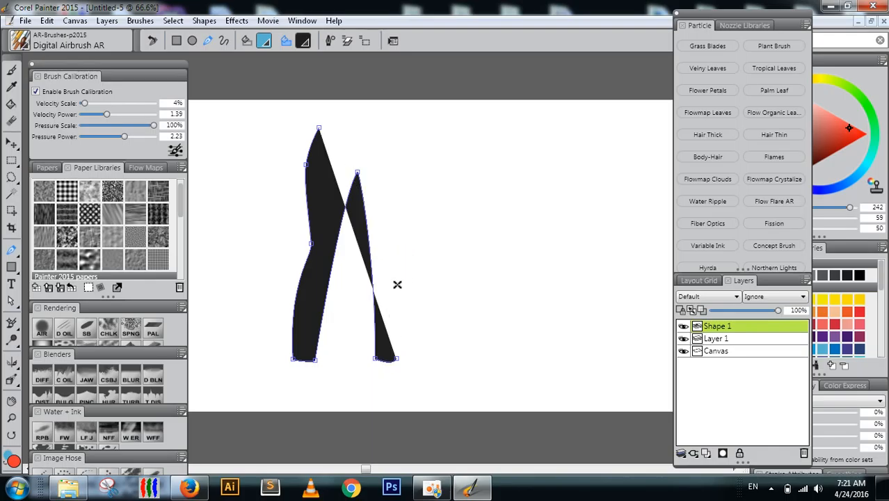
left_click(396, 245)
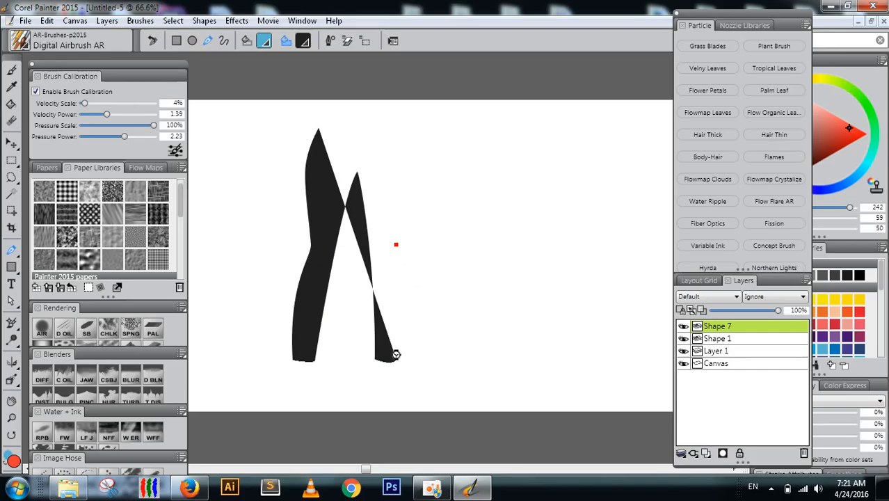
key("ctrl+z")
left_click(396, 359)
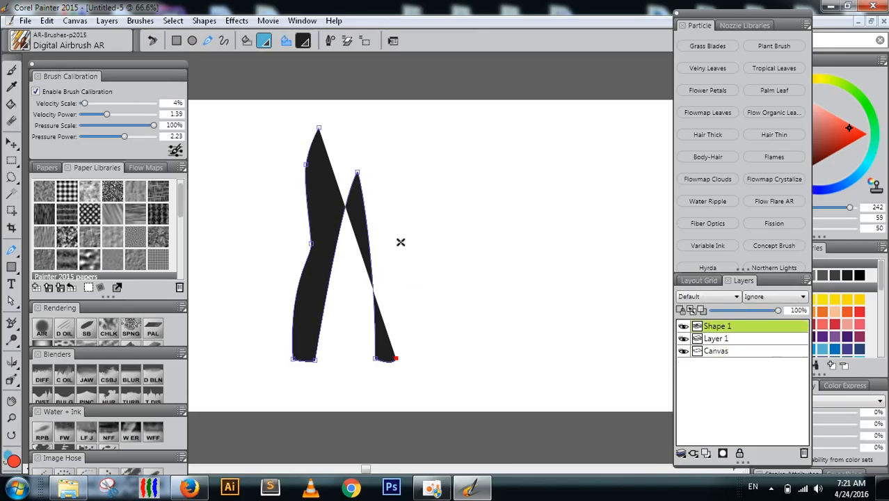
left_click_drag(397, 242, 382, 223)
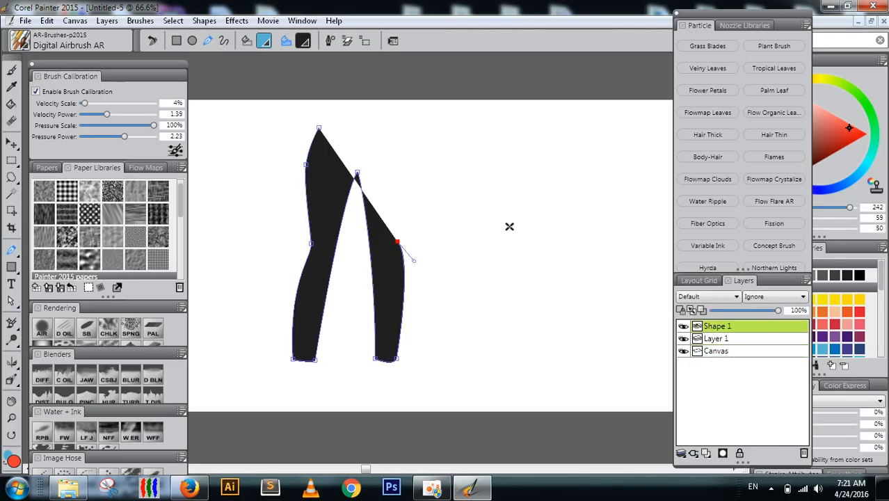
Nudge the new knee anchor down and slightly inward to lower the knee and slim the calf
key("Down")
key("Down")
key("Down")
key("Down")
key("Down")
key("Down")
key("Down")
key("Down")
key("Down")
key("Down")
key("Down")
key("Down")
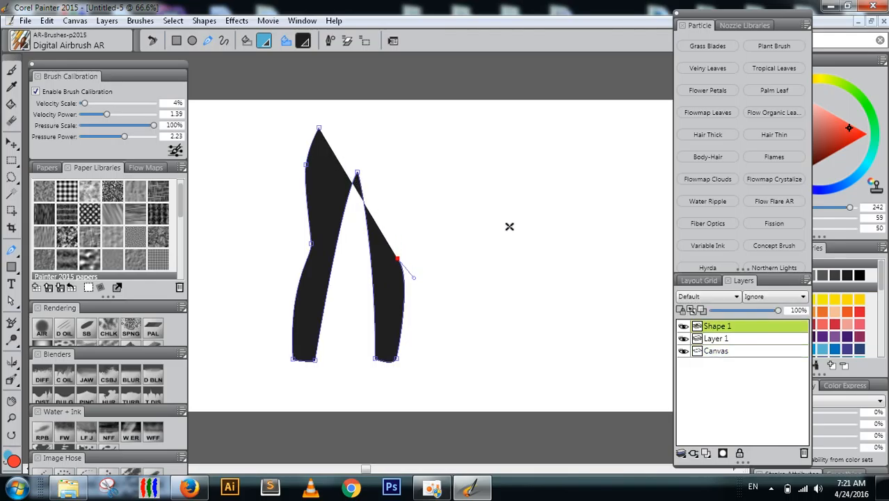
key("Up")
key("Up")
key("Up")
key("Left")
key("Left")
key("Left")
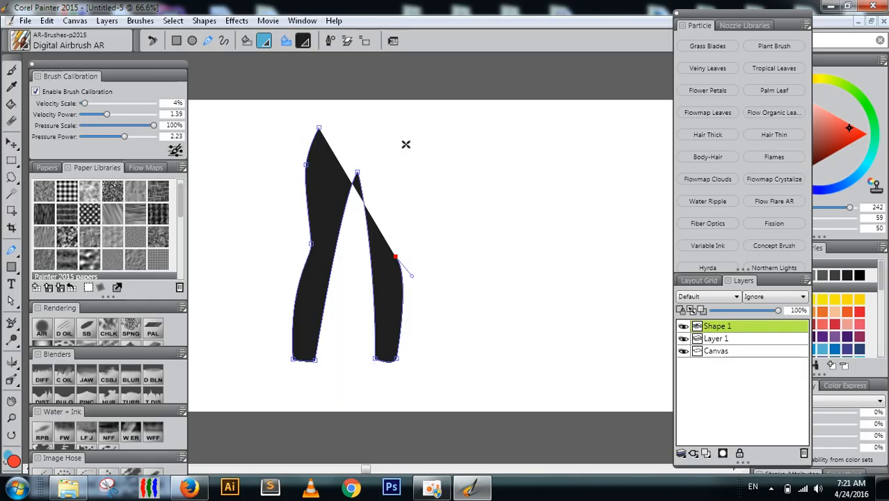
Draw the outer thigh and hip curve up to a waist corner, nudge that corner inward, and undo the accidental point near the knee
left_click_drag(409, 134, 386, 79)
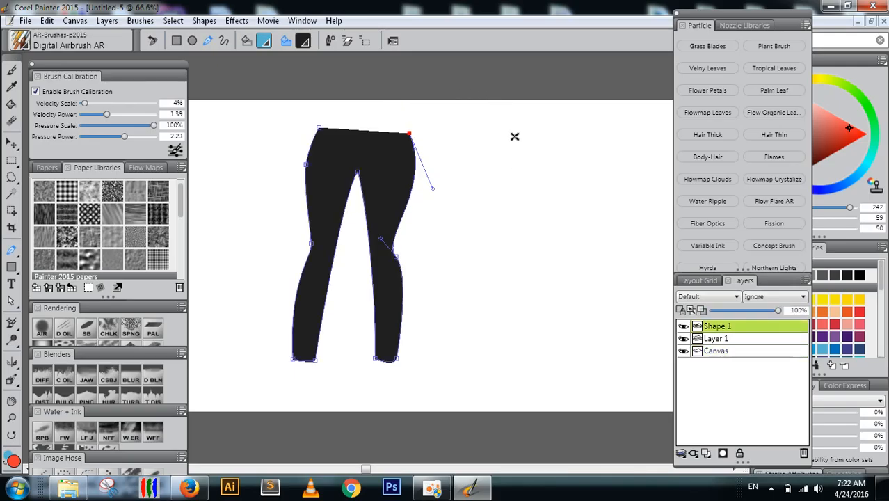
key("Left")
key("Left")
key("Left")
key("Left")
key("Left")
key("Left")
key("Left")
key("Left")
key("Left")
key("Left")
key("Left")
key("Left")
key("Left")
key("Left")
key("Left")
key("Left")
key("Left")
key("Left")
key("Left")
key("Left")
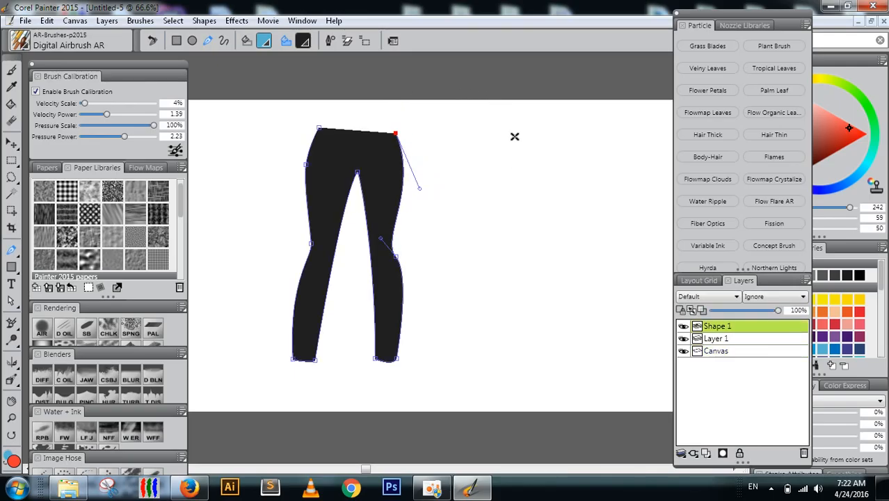
key("Right")
key("Right")
key("Right")
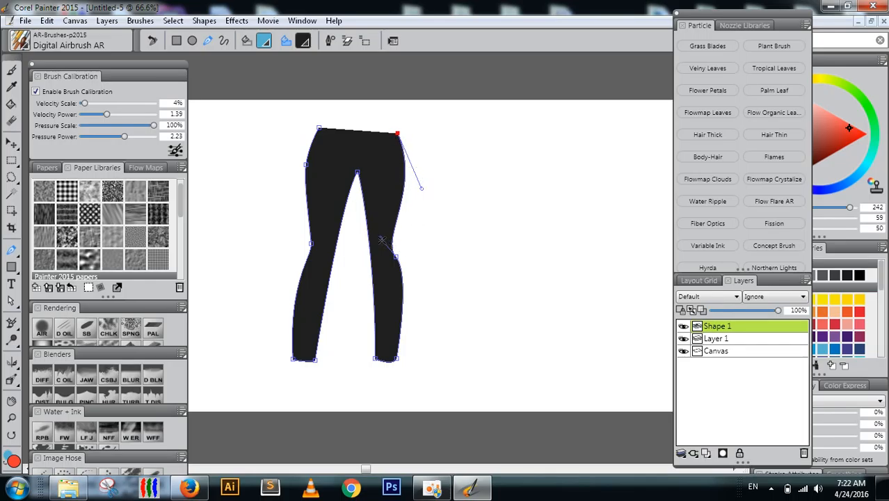
left_click_drag(382, 239, 391, 238)
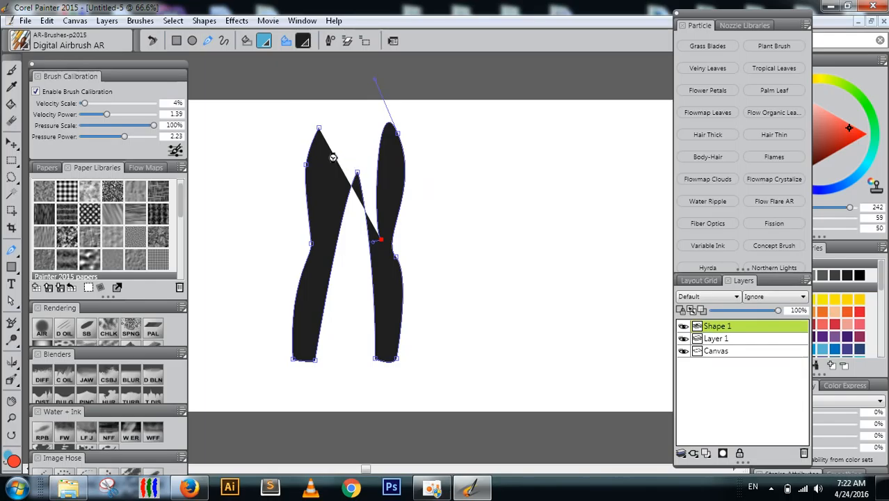
key("ctrl+z")
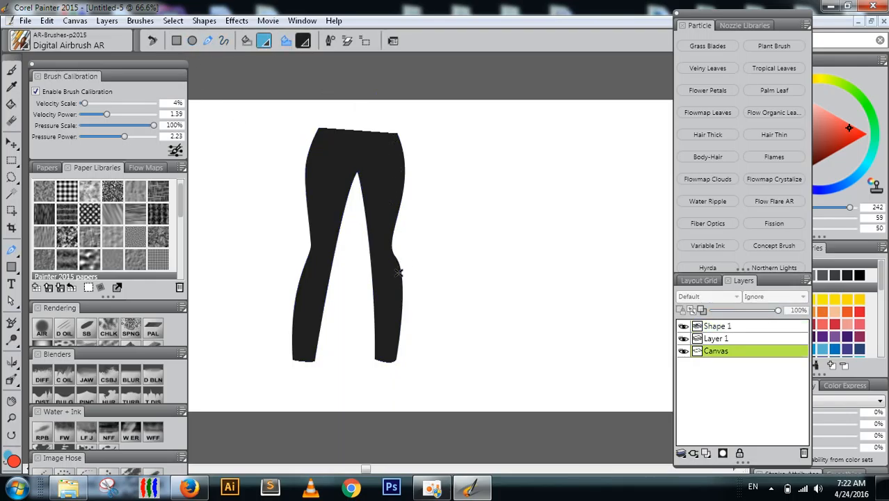
Dismiss the Windows color scheme prompt and nudge the second leg's waist corner to level the waistline
left_click(397, 251)
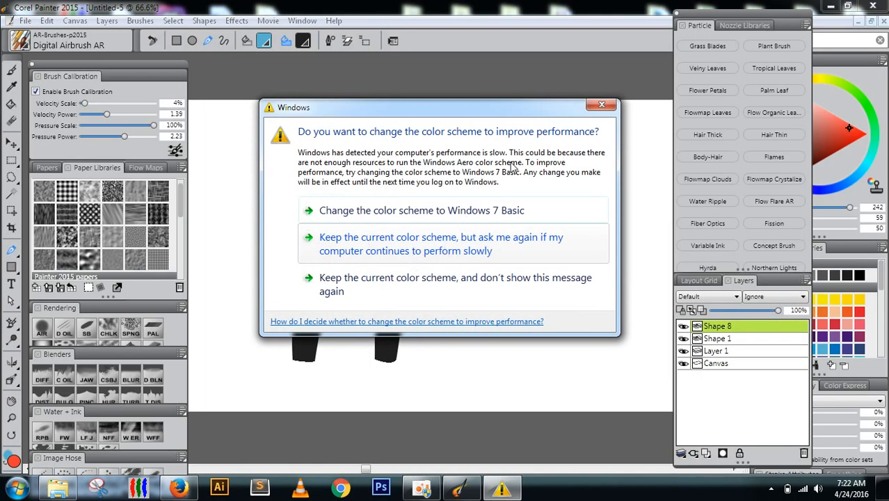
left_click(602, 106)
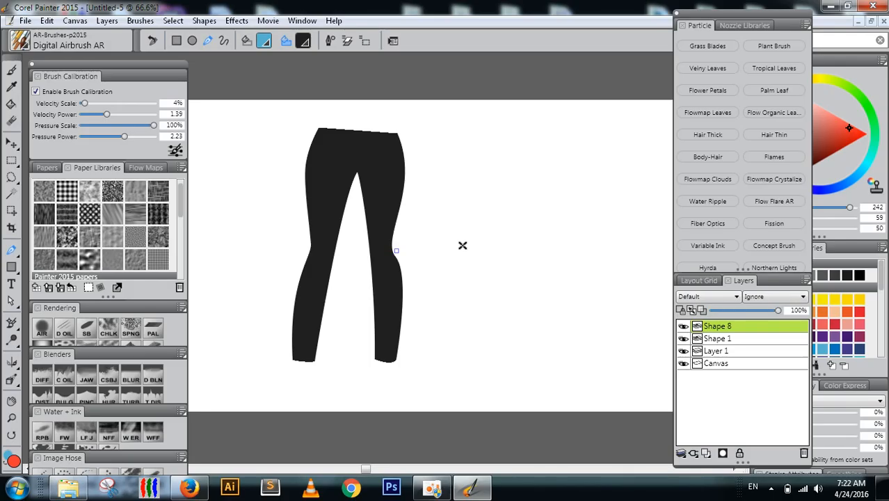
left_click(398, 134)
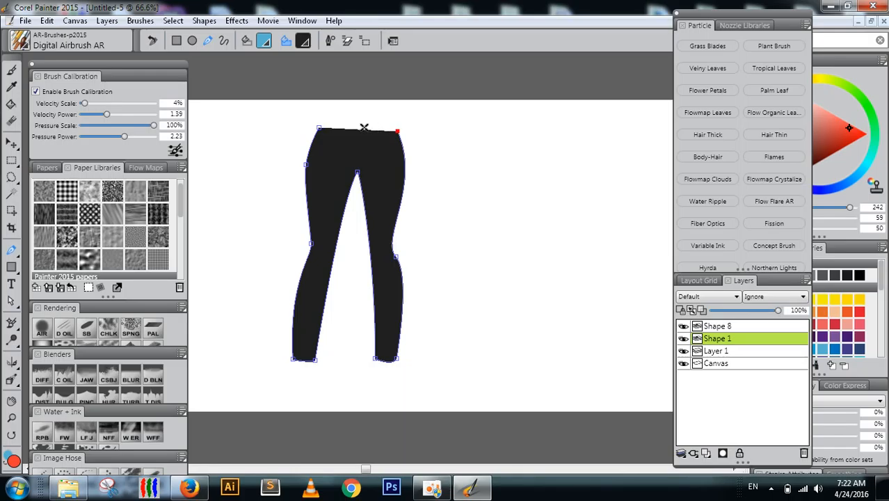
key("Right")
left_click(394, 257)
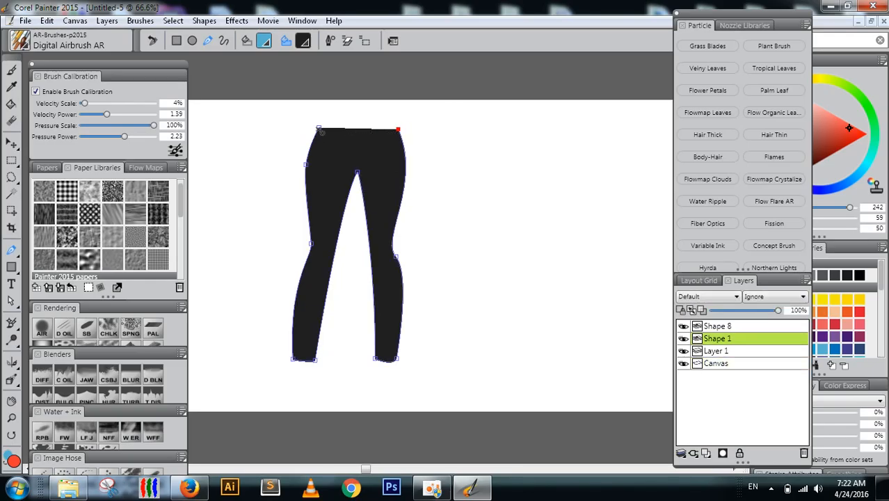
Pull a curve handle at the first leg's waist corner and nudge that corner up to give the waistline a slight dip
left_click_drag(318, 128, 317, 118)
key("Up")
key("Up")
key("Up")
key("Up")
key("Up")
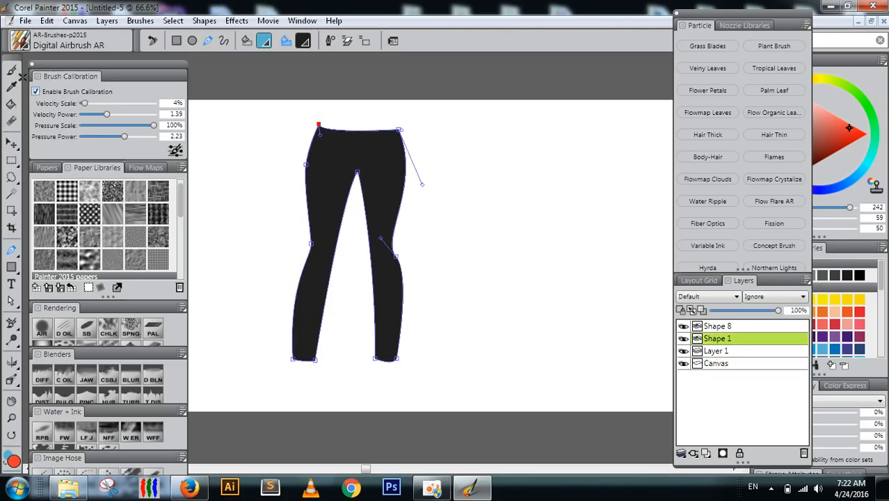
Move the leggings shape sideways and slightly down, closer to the middle of the canvas
left_click(11, 143)
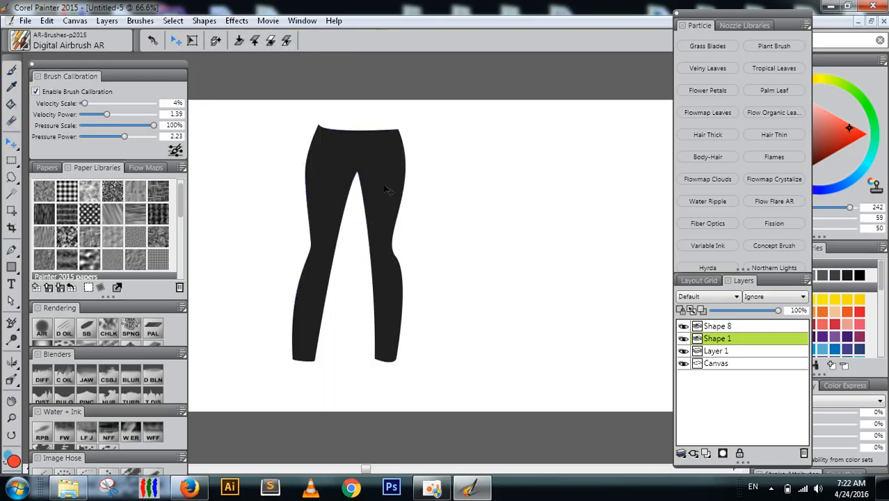
left_click_drag(395, 181, 438, 195)
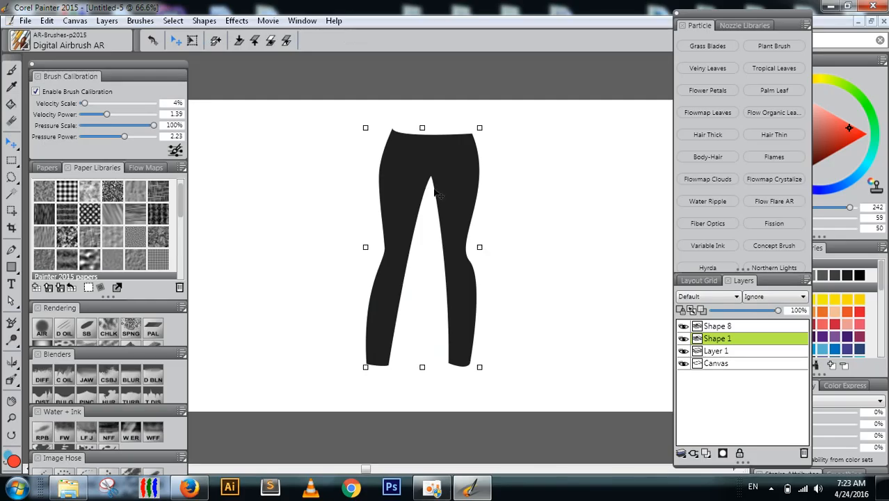
left_click_drag(462, 181, 421, 172)
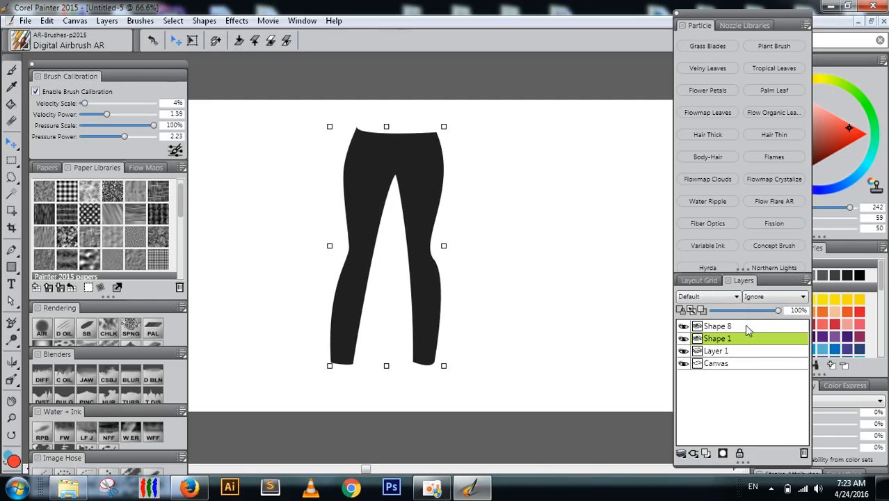
Hide and delete the stray Shape 8 layer
left_click(717, 330)
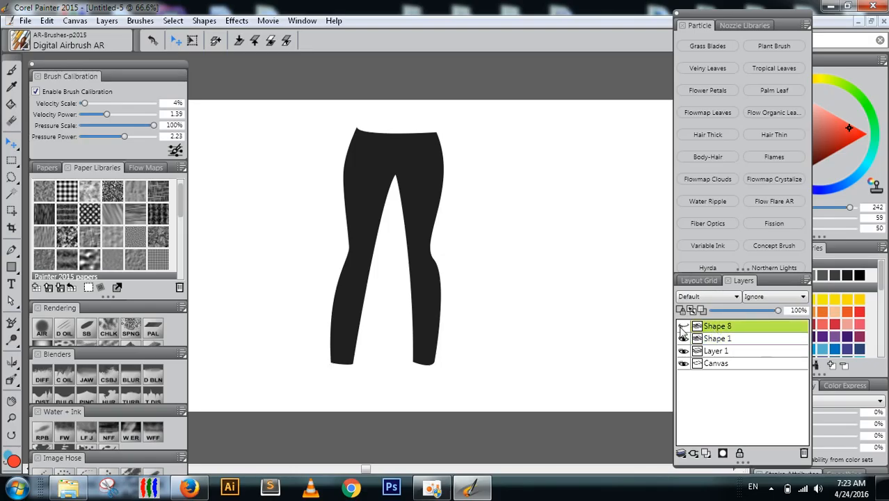
left_click(683, 327)
left_click(804, 454)
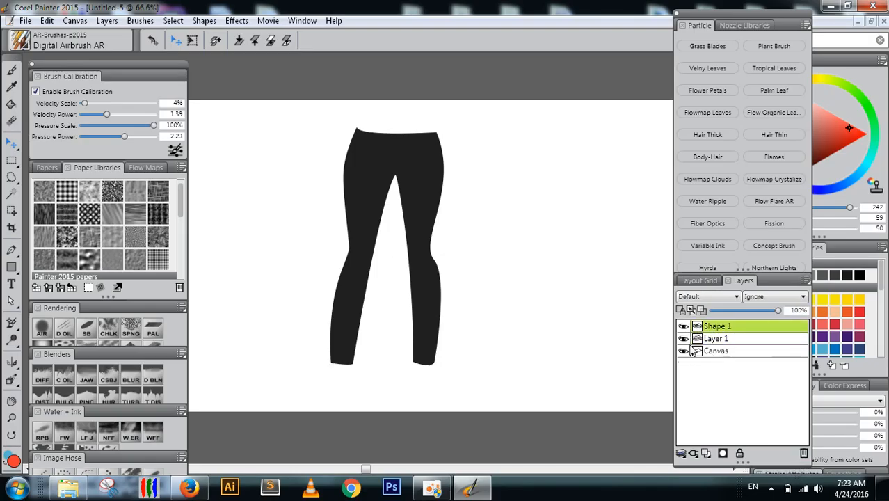
Check the Shape 1 layer by toggling its visibility, and duplicate it
left_click(683, 327)
left_click(683, 327)
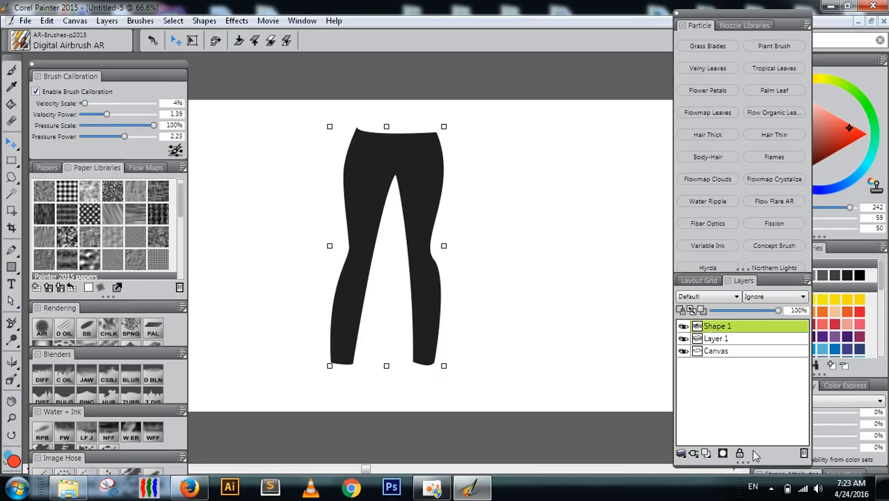
right_click(729, 327)
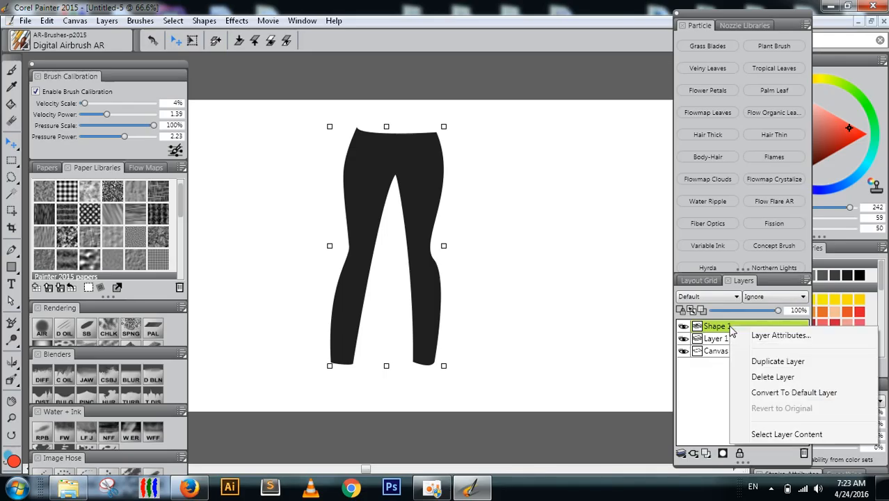
left_click(776, 361)
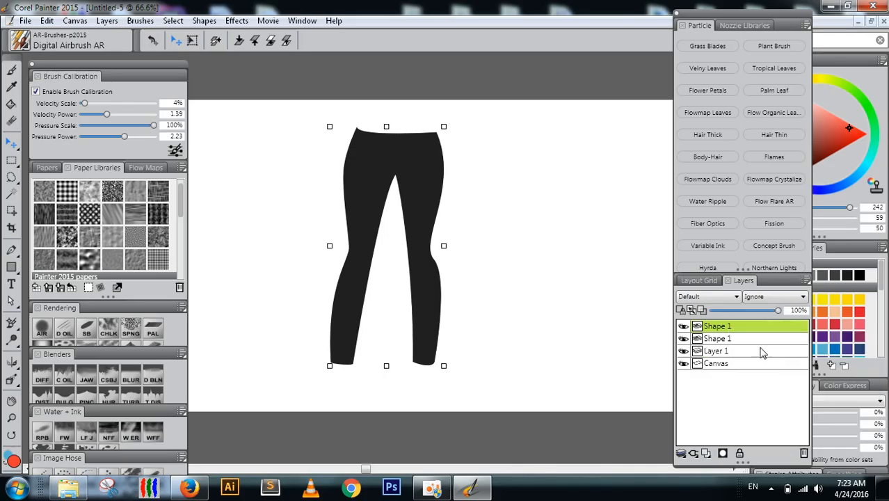
left_click(683, 330)
left_click(682, 329)
Set the main painting color to light gray with RGB values of 207
left_click(12, 461)
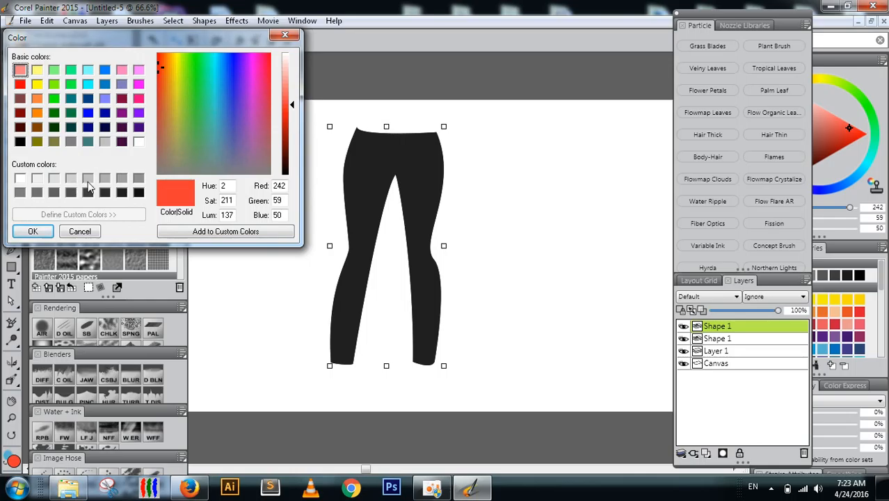
left_click(88, 181)
left_click(76, 180)
left_click(32, 231)
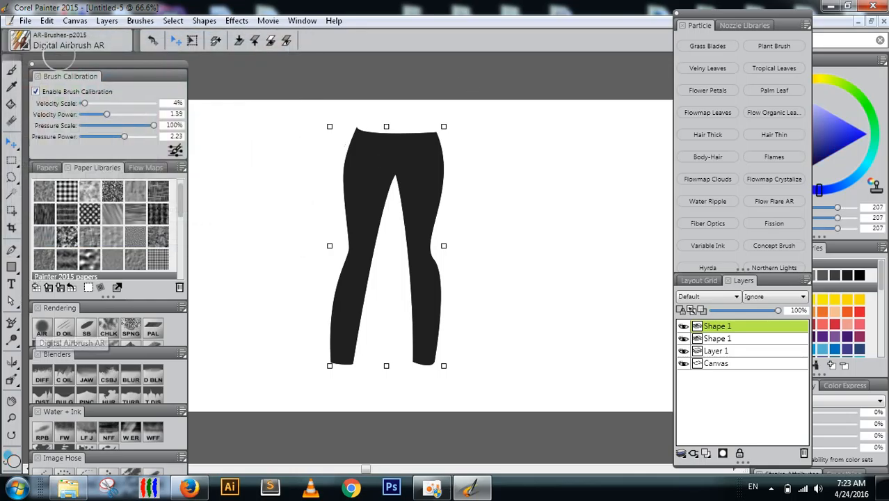
Start painting with the Digital Airbrush AR on a new layer above the shapes, and undo the first thigh stroke
key("b")
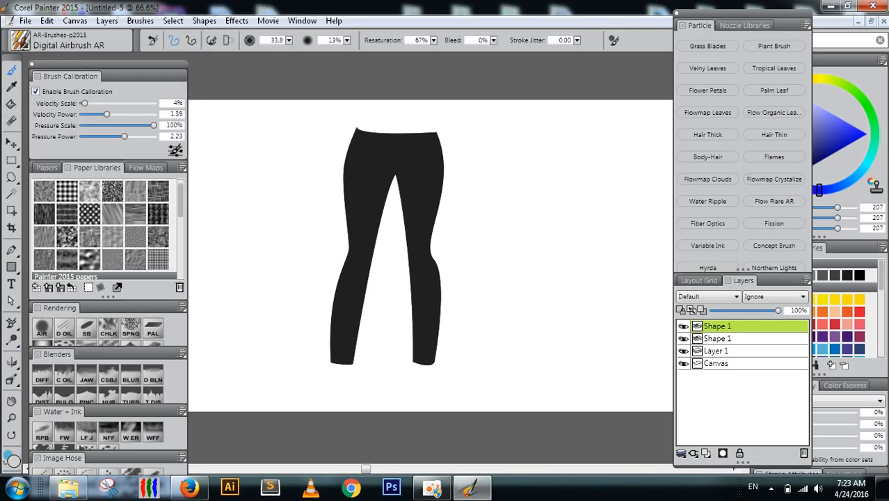
left_click_drag(367, 165, 360, 185)
key("ctrl+z")
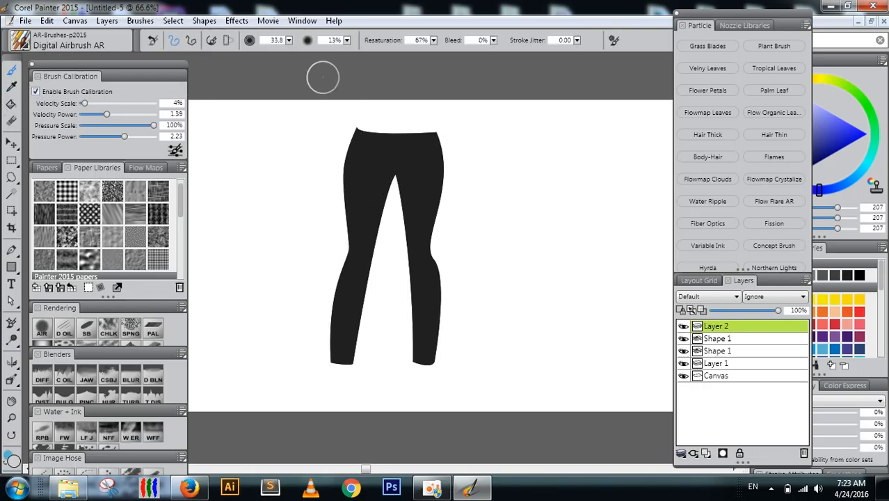
Try a soft highlight on the first leg's upper thigh with a 65.4 brush size, and undo it
left_click(289, 39)
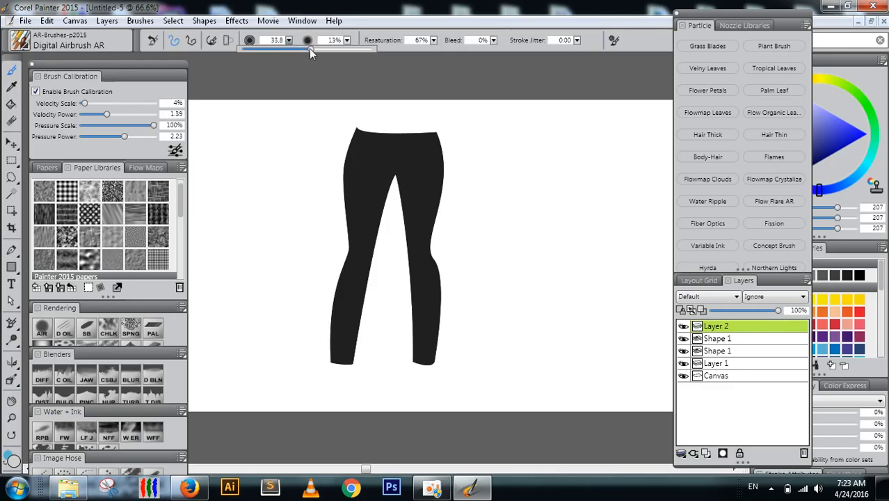
left_click_drag(308, 48, 323, 50)
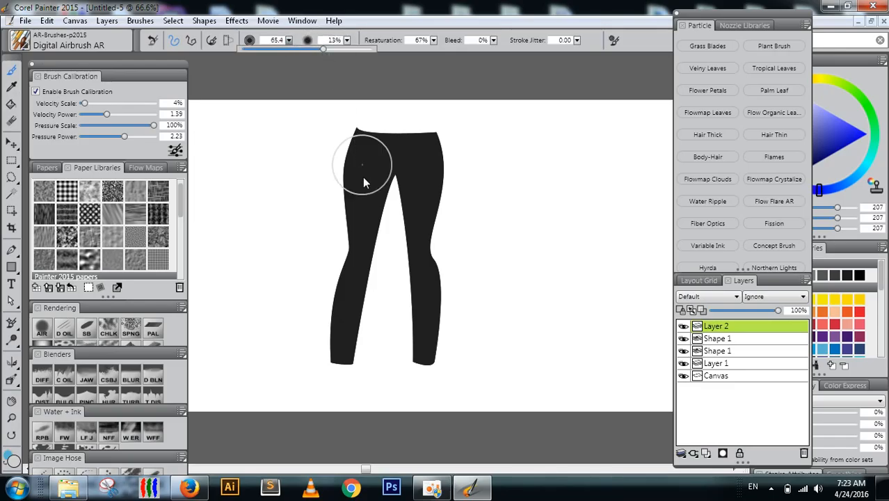
left_click_drag(368, 160, 369, 194)
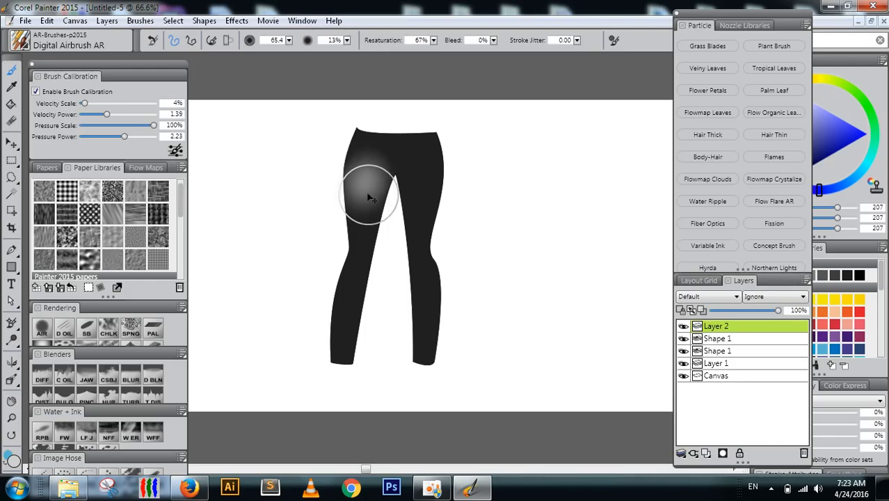
key("ctrl+plus")
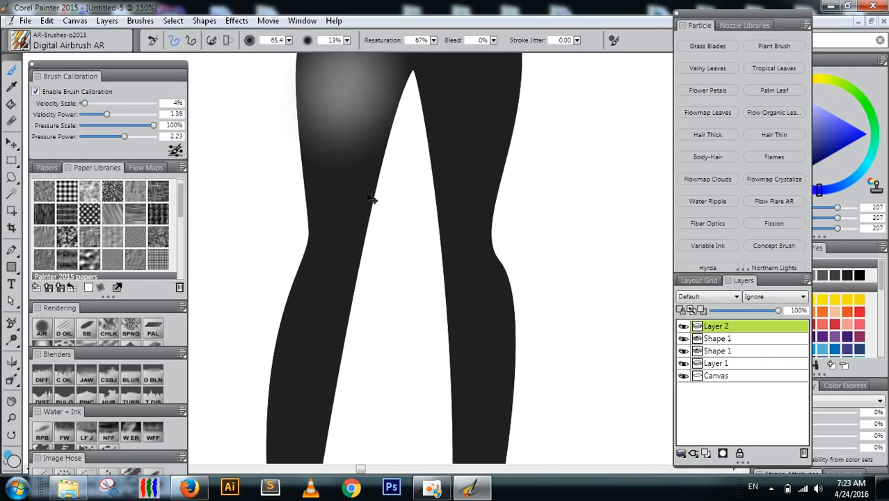
left_click_drag(369, 192, 387, 308)
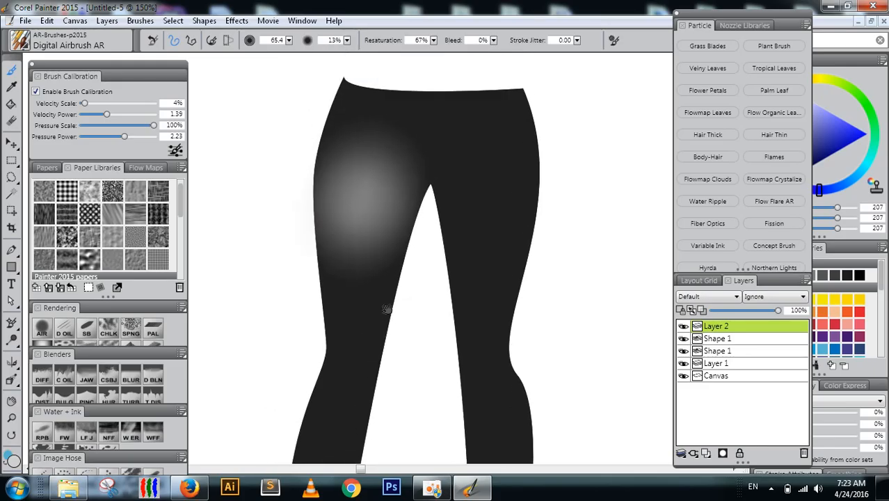
key("ctrl+z")
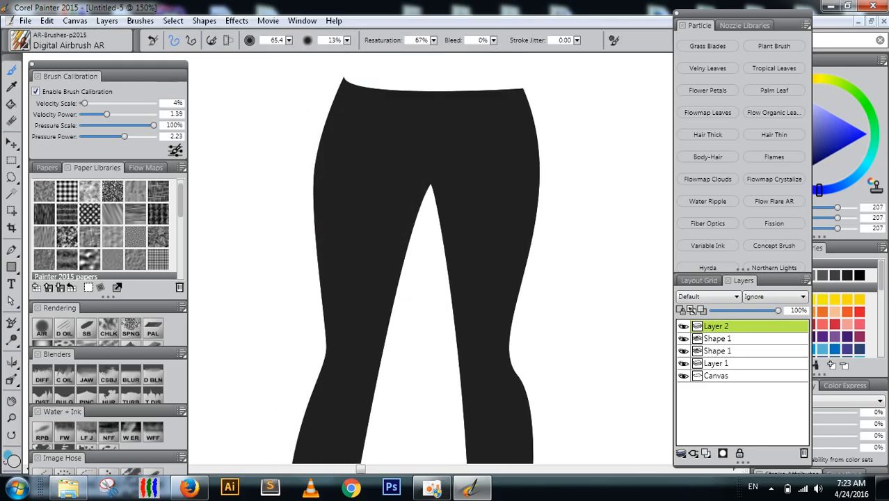
Set the brush size to 37.5 and airbrush a vertical light gray highlight down the first leg's thigh
left_click(289, 43)
left_click(312, 50)
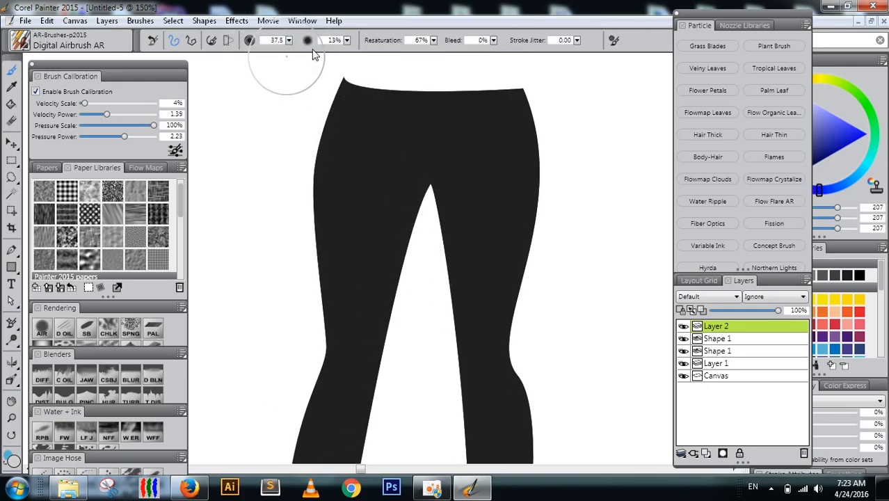
mouse_move(366, 132)
left_mouse_down()
mouse_move(352, 208)
mouse_move(372, 185)
mouse_move(354, 218)
mouse_move(348, 279)
mouse_move(350, 171)
mouse_move(352, 158)
mouse_move(354, 313)
mouse_move(396, 198)
mouse_move(396, 189)
mouse_move(347, 266)
mouse_move(375, 226)
mouse_move(357, 262)
mouse_move(352, 290)
mouse_move(370, 265)
mouse_move(351, 315)
left_mouse_up()
key("ctrl+z")
left_click_drag(349, 248, 363, 191)
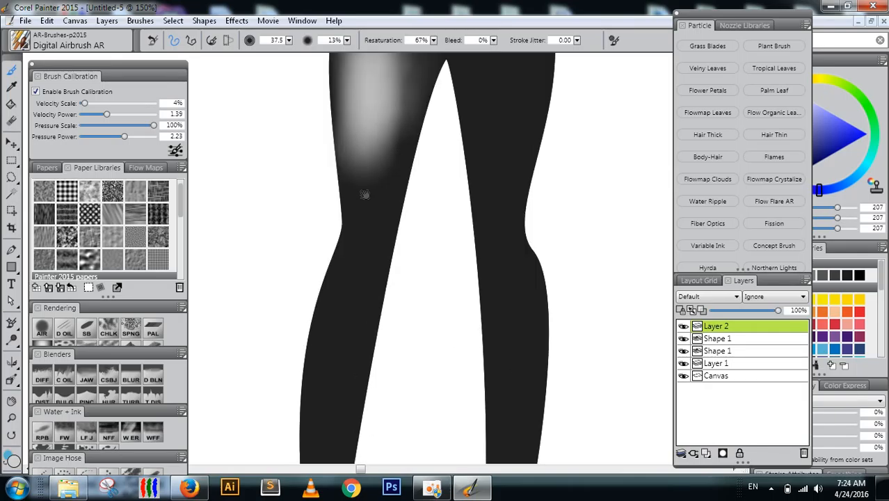
Extend the light gray highlight over the first leg's knee and calf down to the hem
mouse_move(374, 150)
left_mouse_down()
mouse_move(368, 205)
mouse_move(288, 324)
mouse_move(381, 168)
mouse_move(384, 105)
mouse_move(377, 130)
mouse_move(386, 148)
mouse_move(390, 133)
left_mouse_up()
mouse_move(375, 273)
left_mouse_down()
mouse_move(380, 114)
mouse_move(373, 99)
mouse_move(364, 105)
mouse_move(342, 205)
mouse_move(340, 301)
left_mouse_up()
left_click_drag(456, 219, 423, 400)
left_click_drag(394, 217, 374, 295)
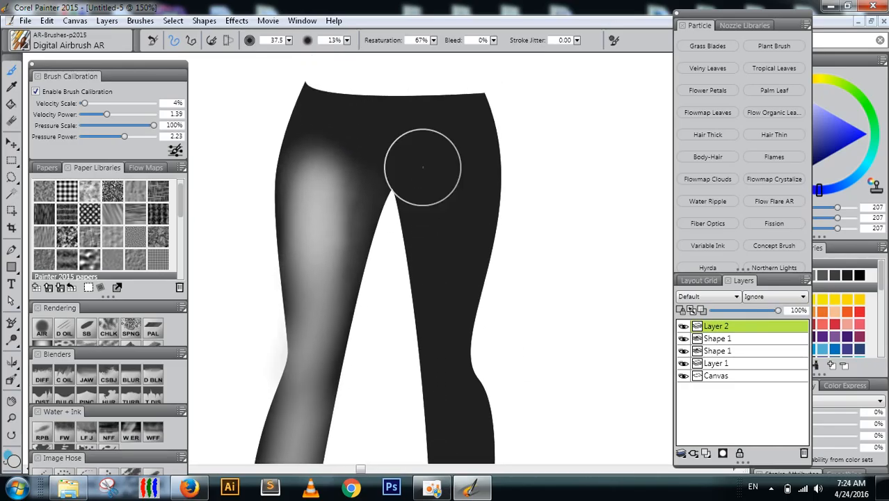
Airbrush a light gray highlight down the second leg's thigh and upper calf, leaving the knee darker
mouse_move(437, 159)
left_mouse_down()
mouse_move(457, 167)
mouse_move(451, 163)
mouse_move(440, 258)
mouse_move(437, 163)
mouse_move(415, 244)
left_mouse_up()
key("ctrl+z")
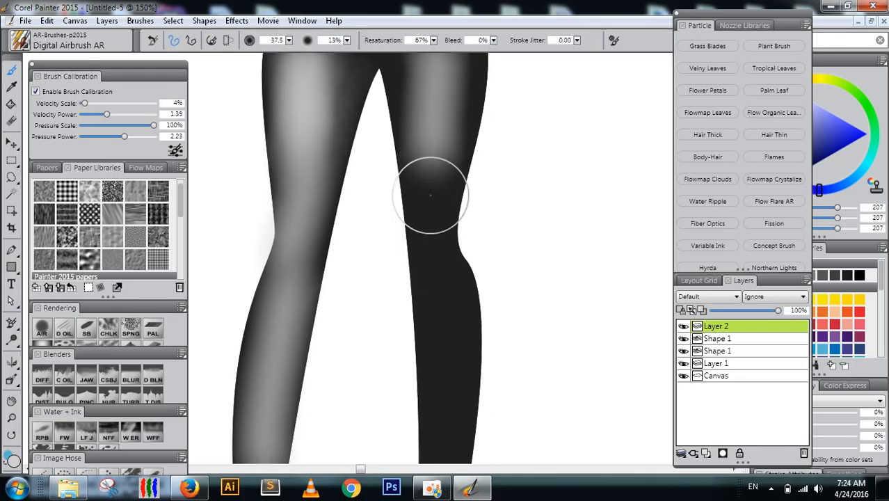
mouse_move(430, 195)
left_mouse_down()
mouse_move(430, 167)
mouse_move(426, 198)
left_mouse_up()
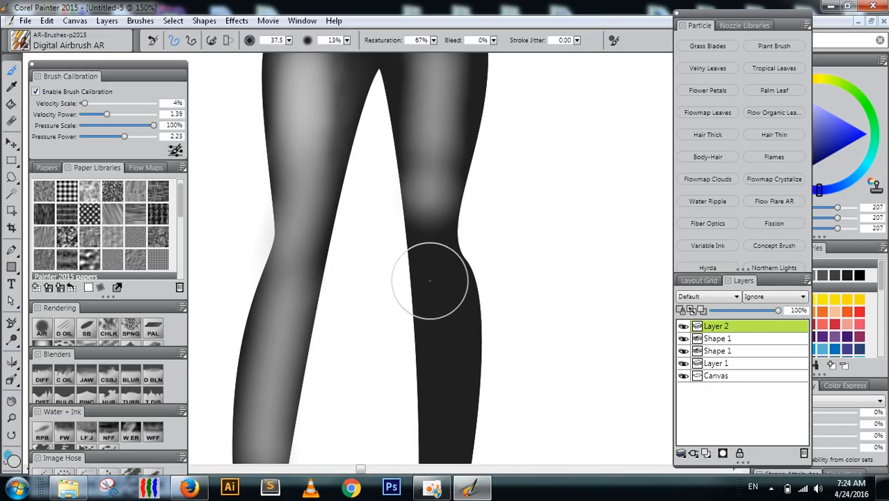
left_click_drag(429, 280, 436, 306)
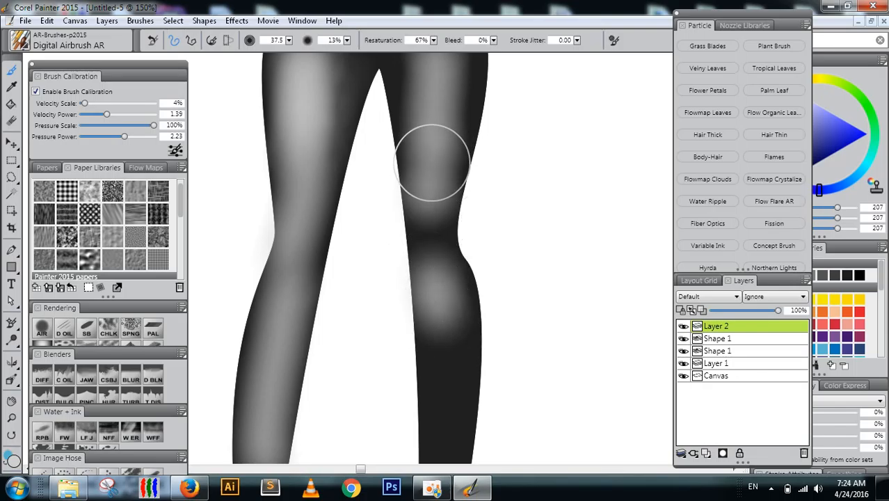
Extend the second leg's calf highlight down to the hem, undoing the unsatisfactory strokes
mouse_move(391, 254)
left_mouse_down()
mouse_move(357, 175)
mouse_move(376, 153)
mouse_move(412, 184)
mouse_move(421, 163)
mouse_move(405, 395)
left_mouse_up()
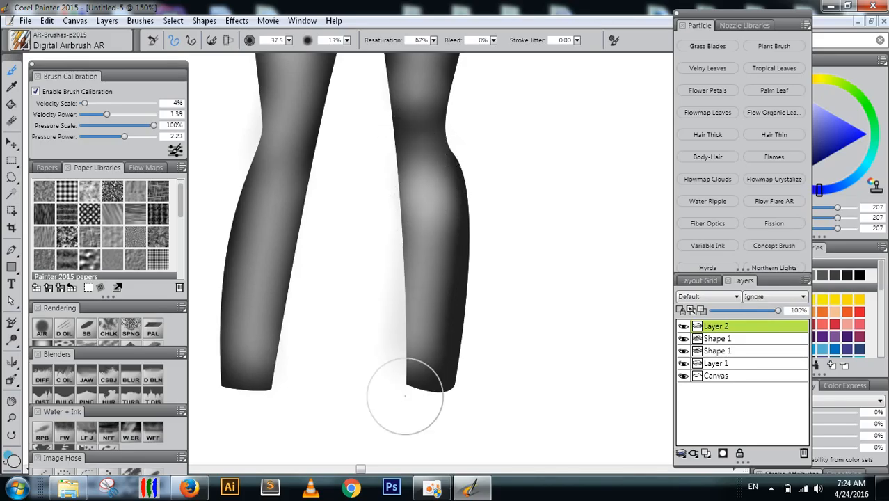
key("ctrl+z")
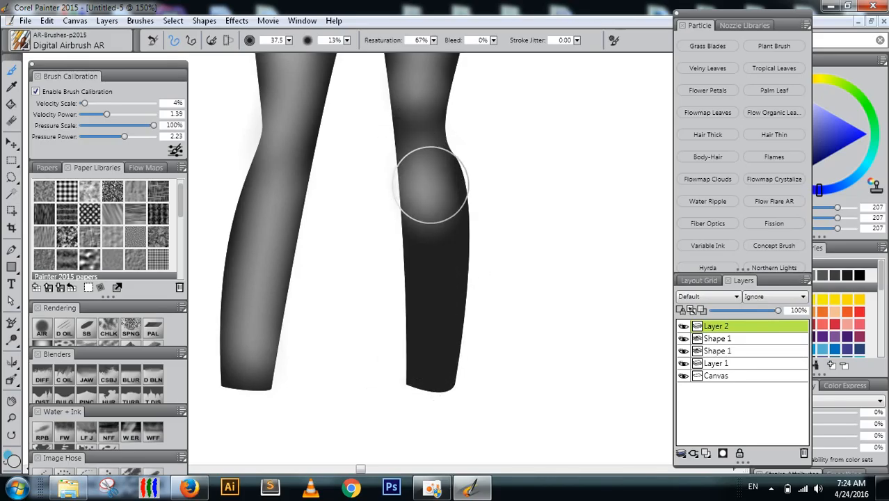
mouse_move(432, 244)
left_mouse_down()
mouse_move(426, 367)
mouse_move(422, 292)
left_mouse_up()
key("ctrl+z")
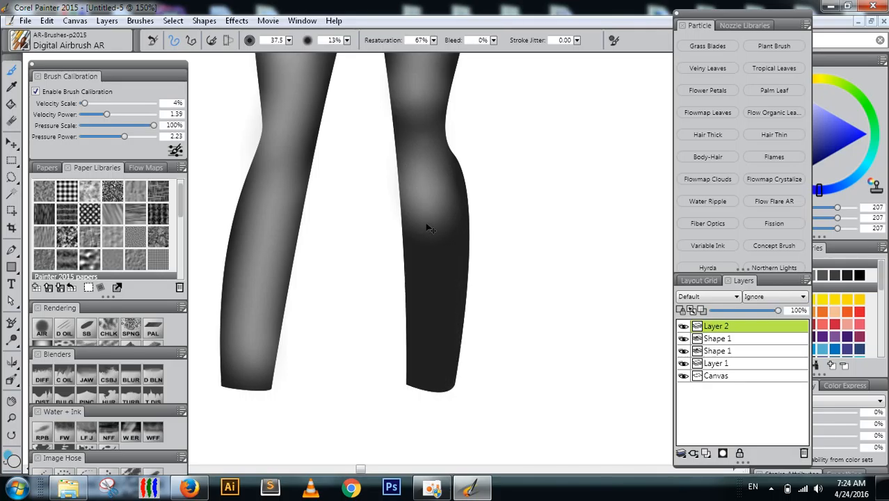
mouse_move(423, 232)
left_mouse_down()
mouse_move(432, 208)
mouse_move(437, 407)
left_mouse_up()
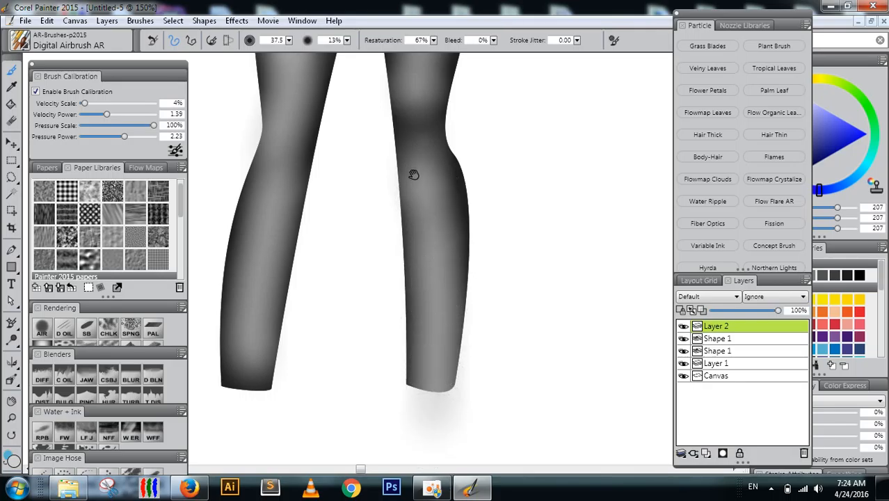
left_click_drag(413, 176, 477, 377)
left_click_drag(454, 249, 444, 298)
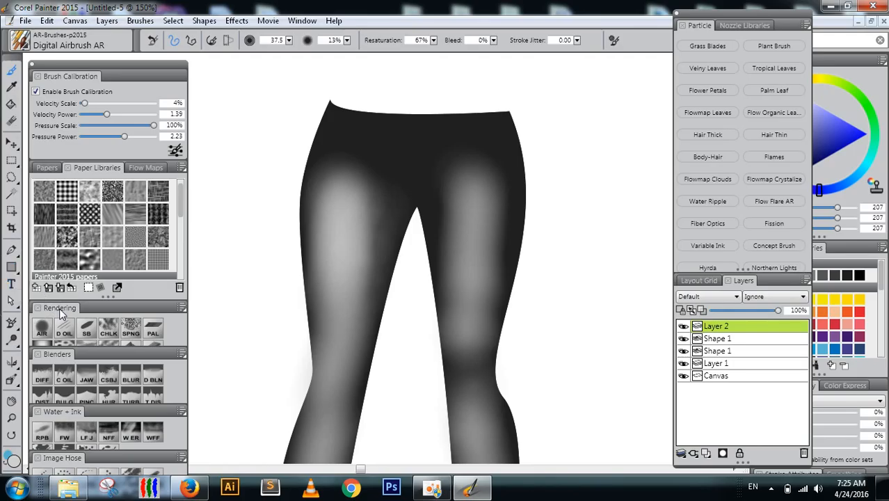
mouse_move(463, 329)
left_mouse_down()
mouse_move(423, 196)
mouse_move(397, 214)
left_mouse_up()
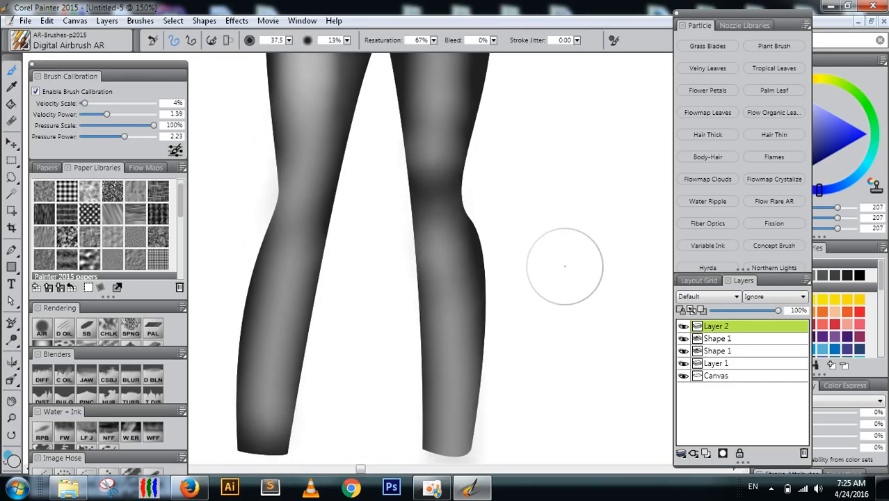
Preserve Layer 2's transparency and airbrush dark gray (RGB 84, 84, 84) shading along the legs' inner edges and the second leg's hem
left_click(681, 310)
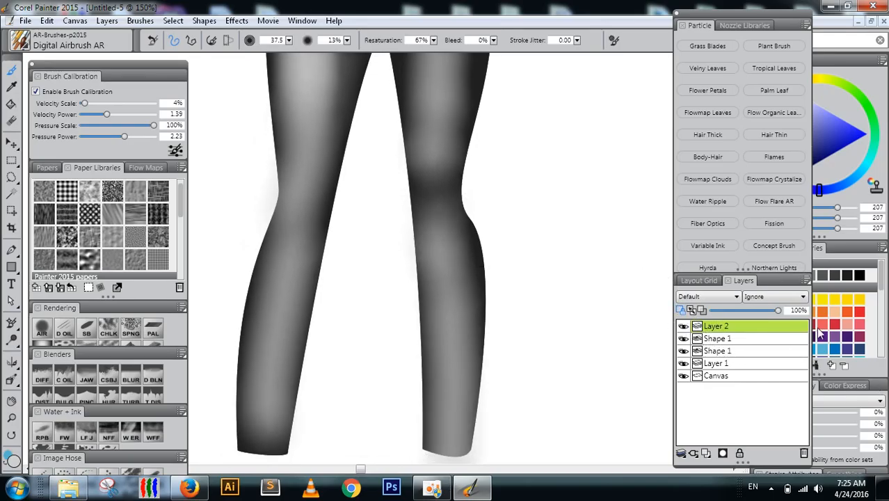
left_click(821, 276)
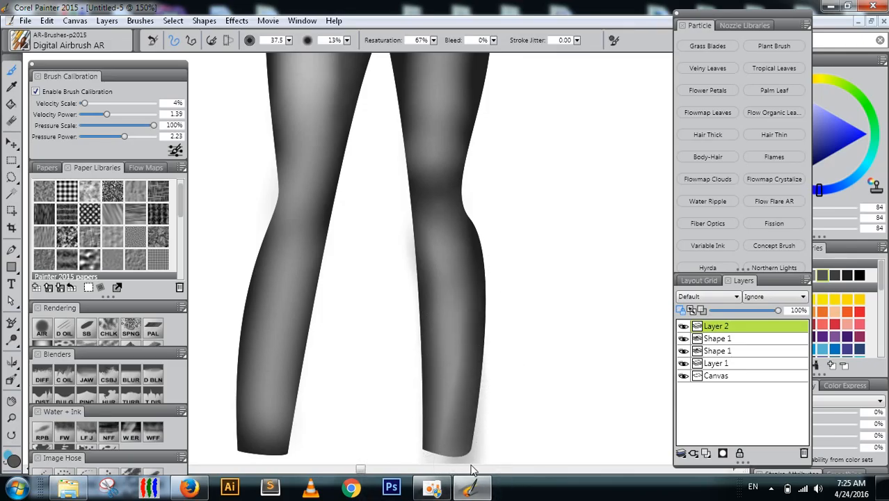
scroll(418, 299, "up", 5)
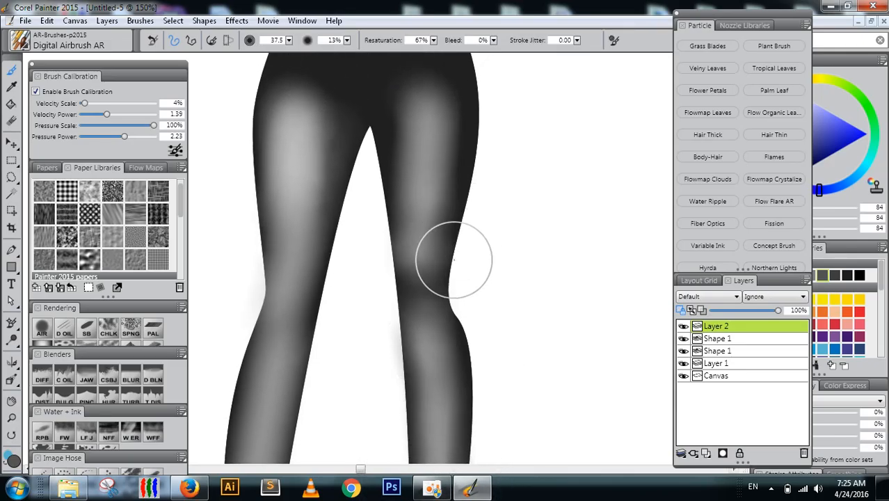
left_click_drag(383, 155, 367, 235)
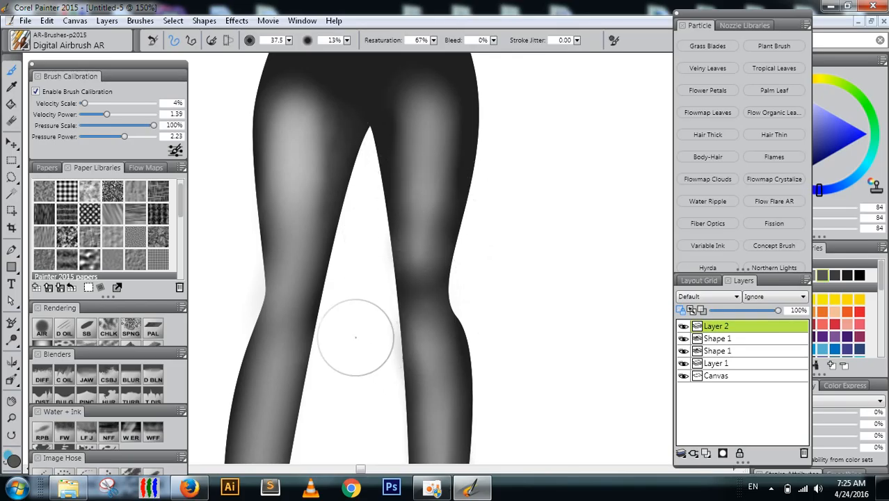
mouse_move(349, 181)
left_mouse_down()
mouse_move(316, 291)
mouse_move(312, 372)
left_mouse_up()
key("space")
left_click_drag(361, 295, 398, 179)
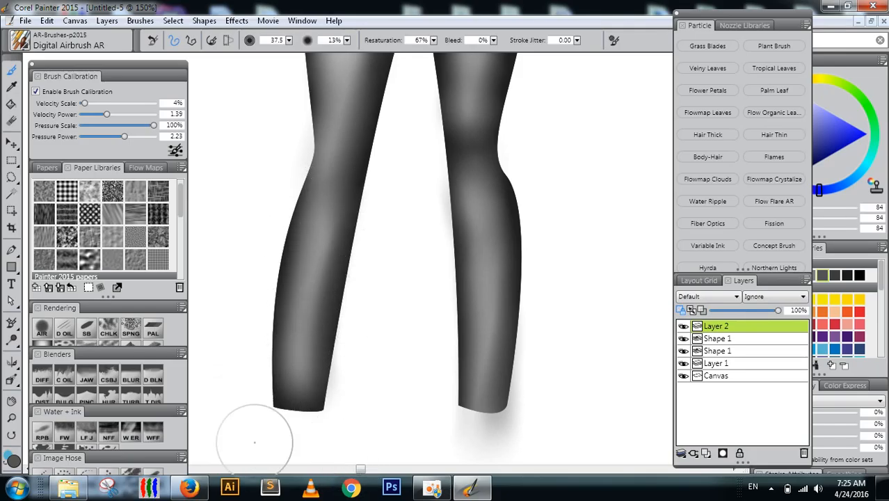
mouse_move(397, 193)
left_mouse_down()
mouse_move(398, 333)
mouse_move(384, 314)
left_mouse_up()
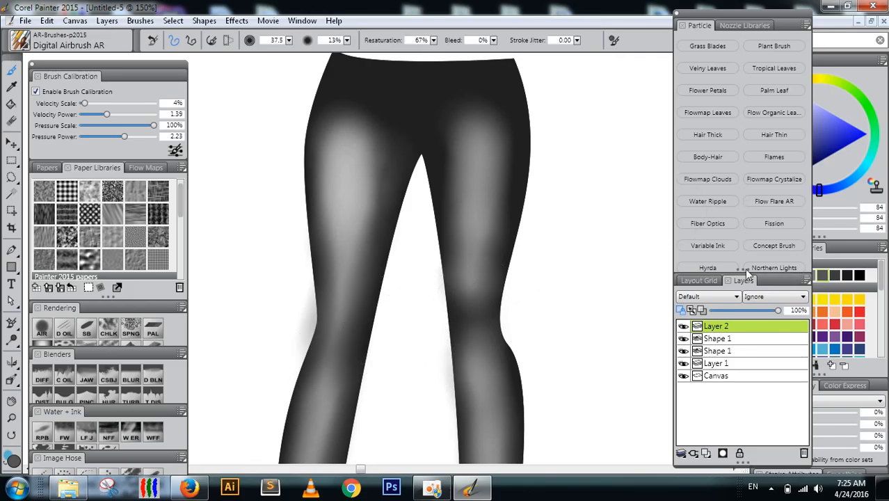
Review the overall leg shading, comparing the leggings with and without Layer 2
key("ctrl+minus")
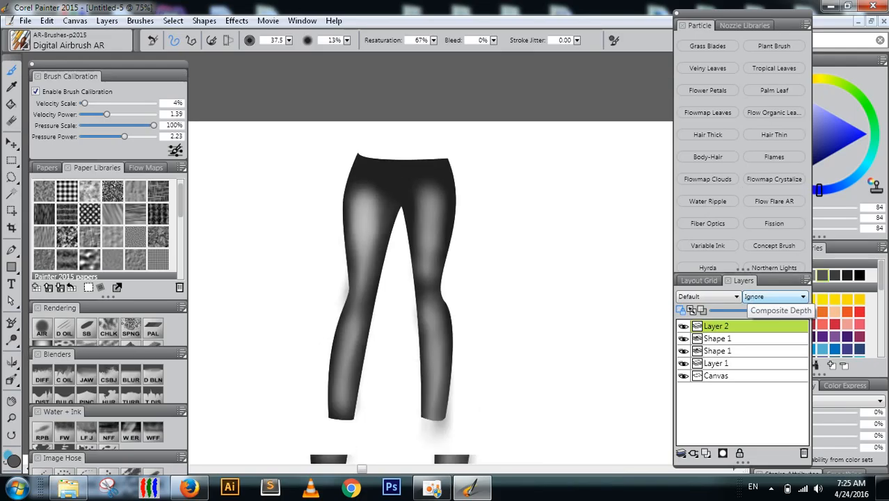
key("ctrl+plus")
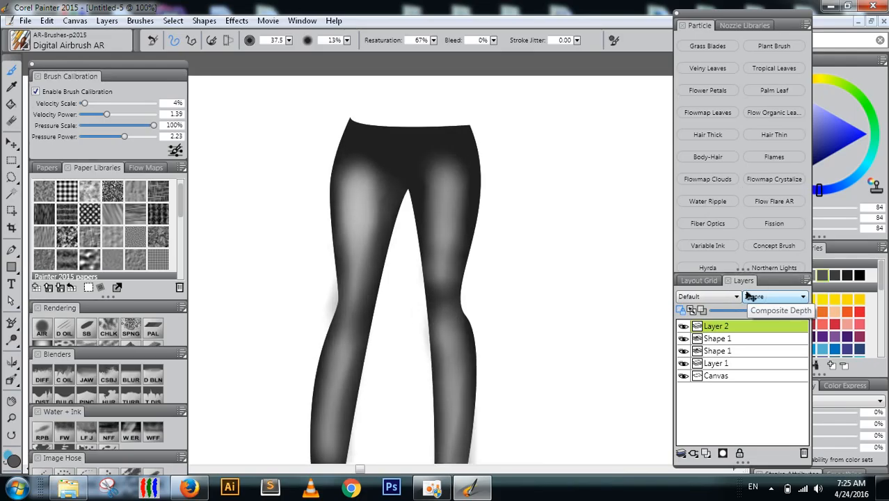
left_click_drag(407, 248, 413, 119)
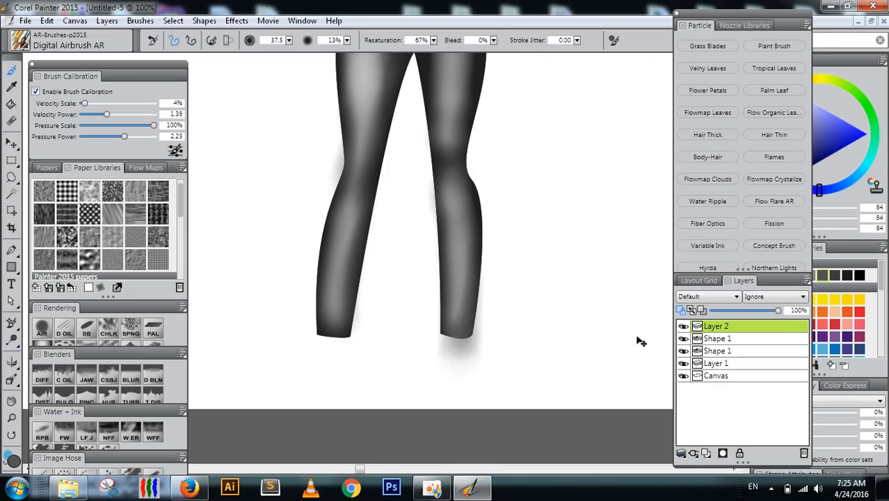
left_click(684, 326)
left_click(684, 326)
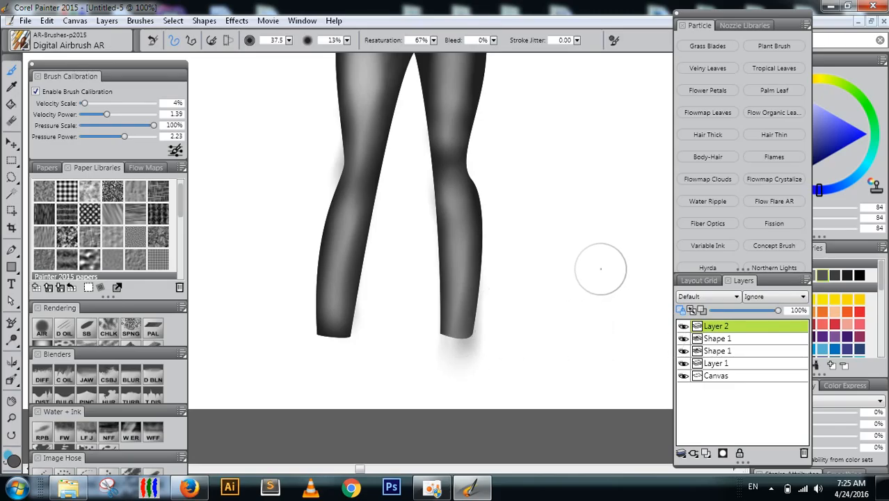
Draw a Pen path curving downward from one waist corner to the other, and nudge its end point to meet the corner
left_click_drag(473, 189, 500, 321)
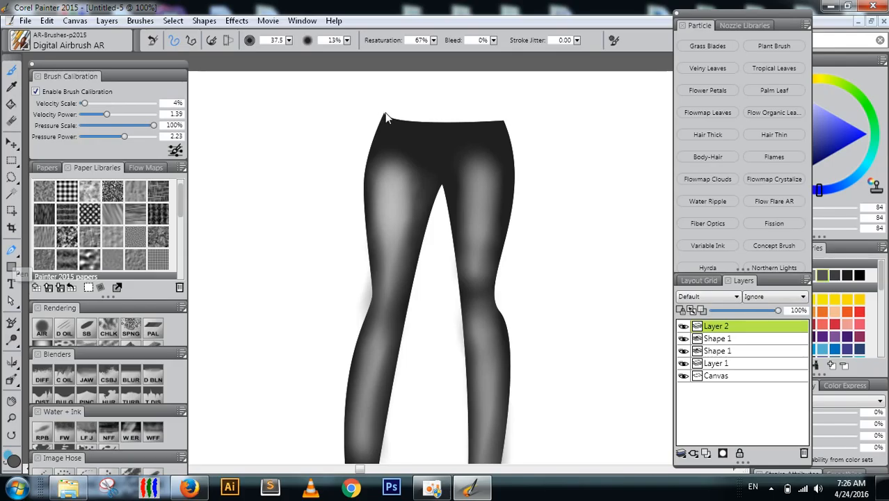
key("i")
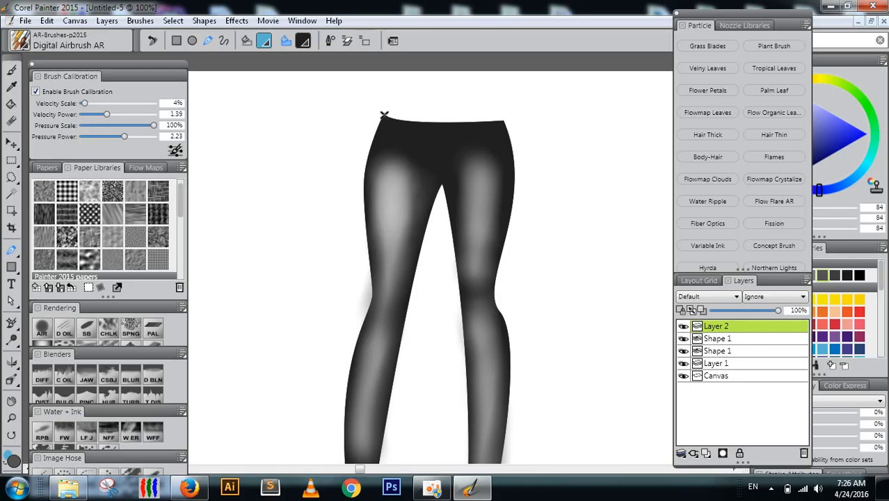
left_click(383, 114)
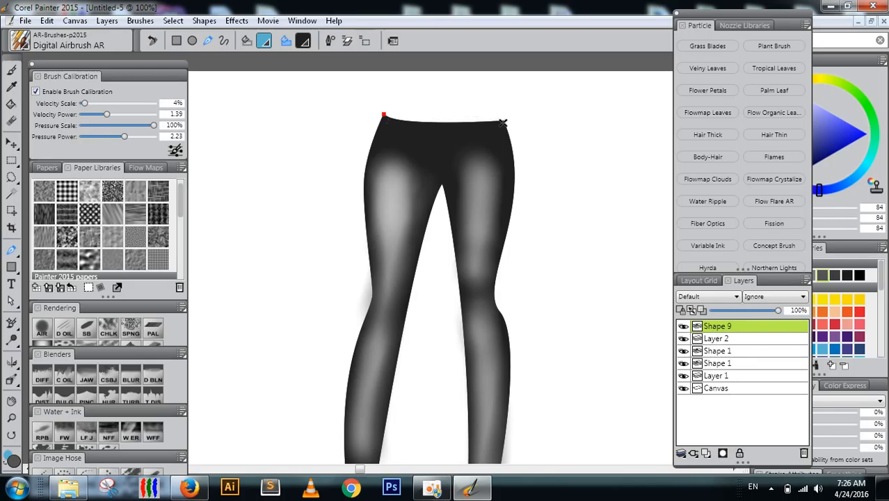
left_click_drag(502, 122, 576, 107)
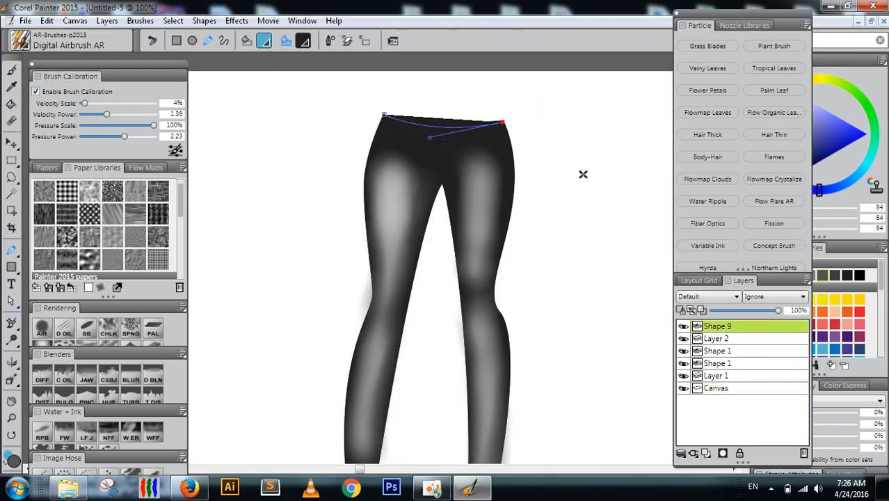
key("Up")
key("Up")
key("Up")
key("Up")
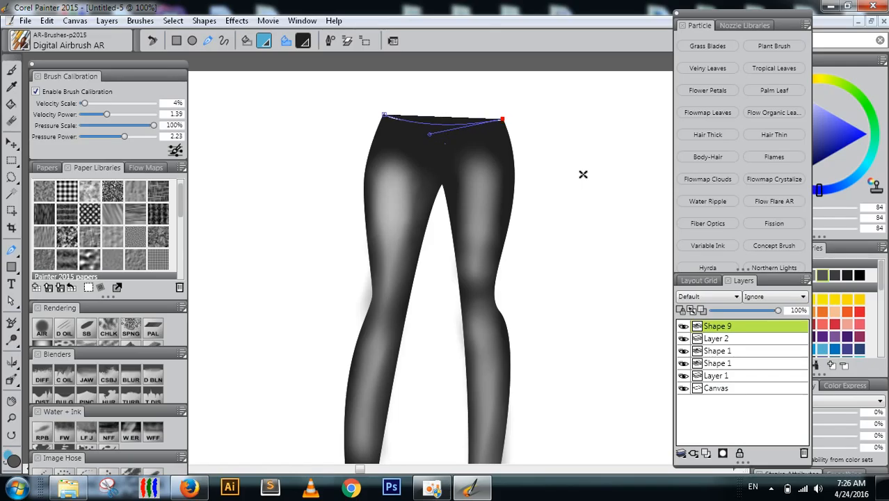
key("Up")
key("Down")
key("Down")
Undo the extra anchor point and close the waist opening shape at its starting corner
left_click(505, 126)
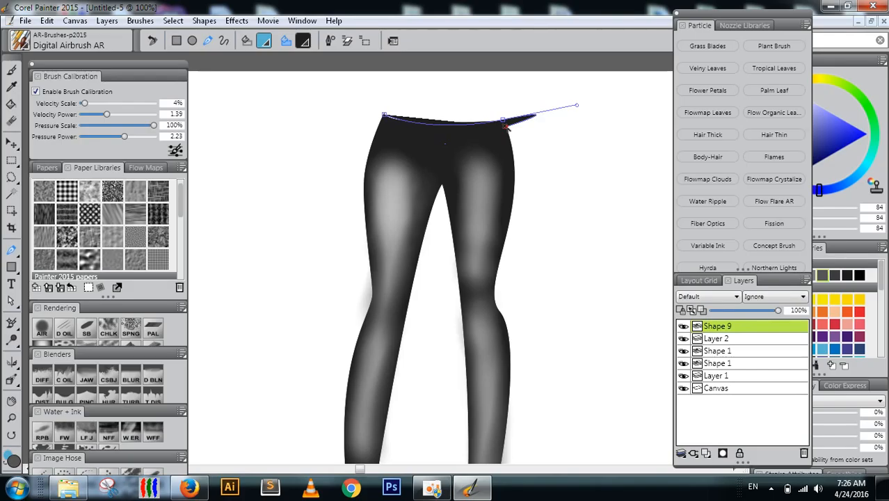
key("ctrl+z")
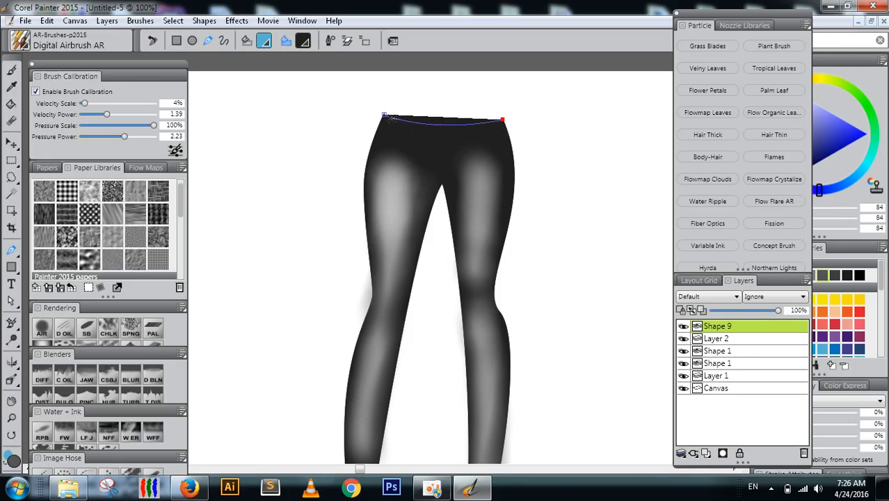
left_click(383, 114)
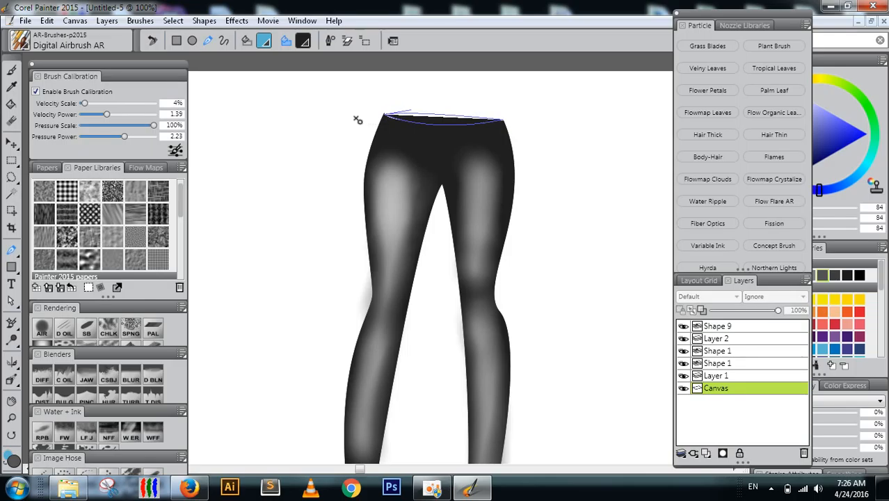
left_click(359, 120)
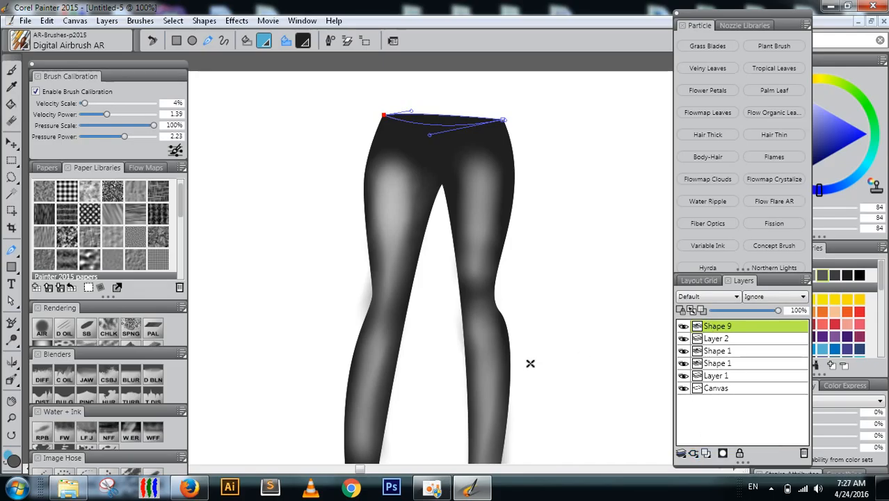
Set the main color to medium gray with RGB values 143, 143, 143
left_click(10, 459)
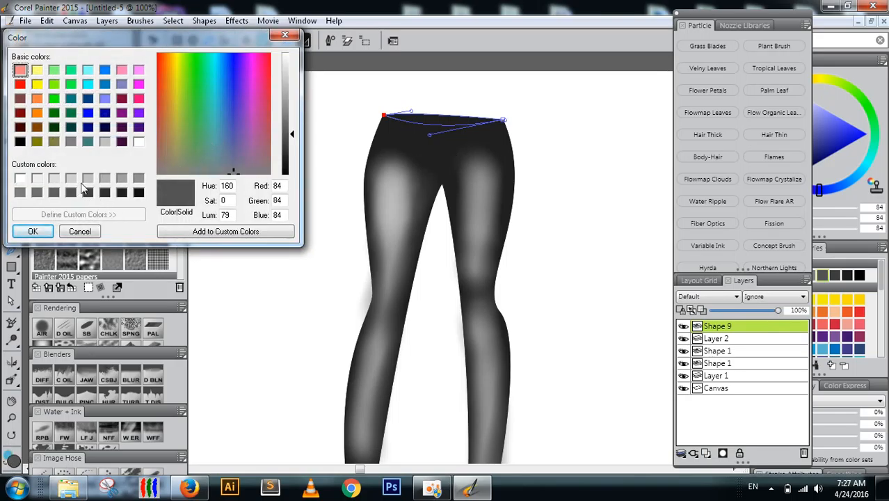
left_click(104, 180)
left_click(121, 179)
left_click(139, 180)
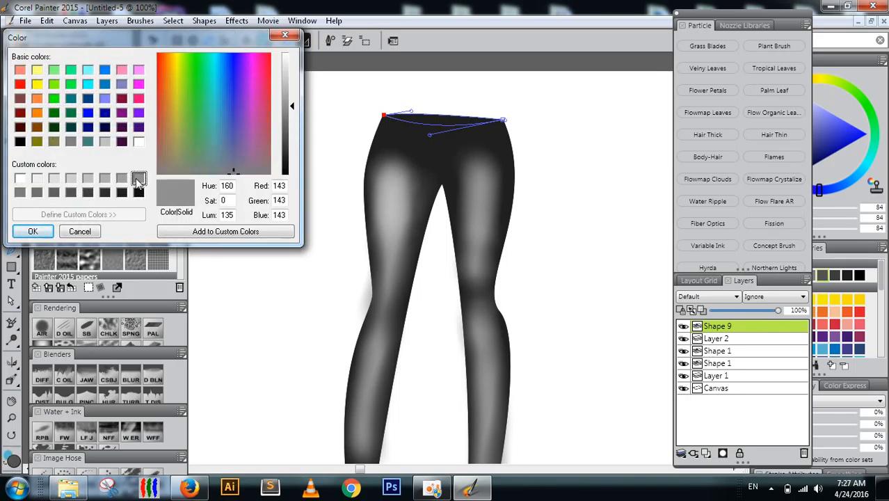
left_click(33, 231)
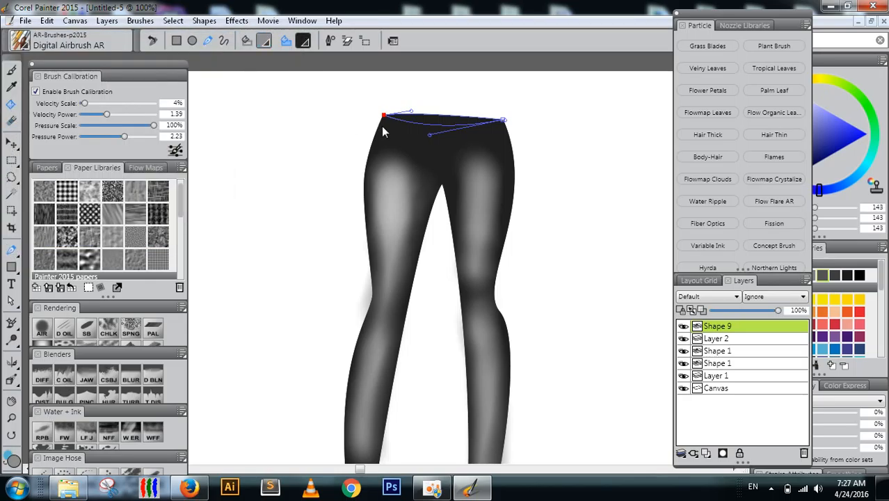
Fill the waist opening shape using the Paint Bucket with Current Color as the fill source, replacing the gradient fill
left_click(427, 119)
left_click(432, 118)
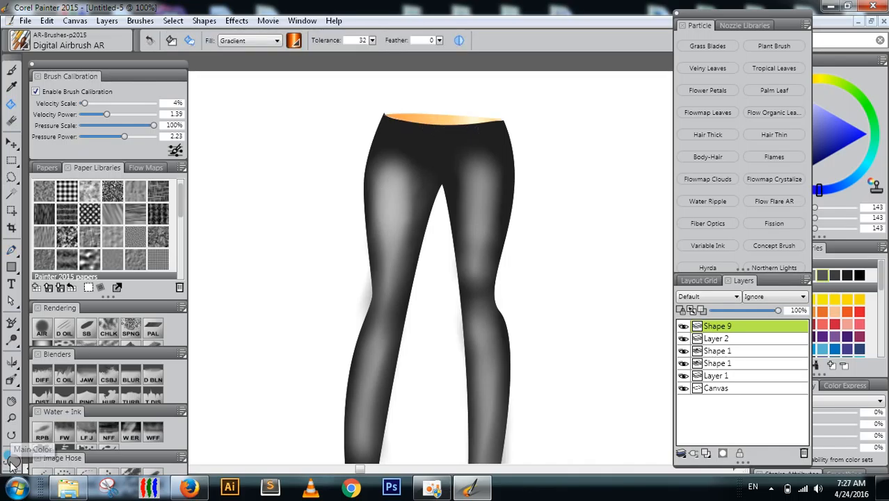
left_click(271, 43)
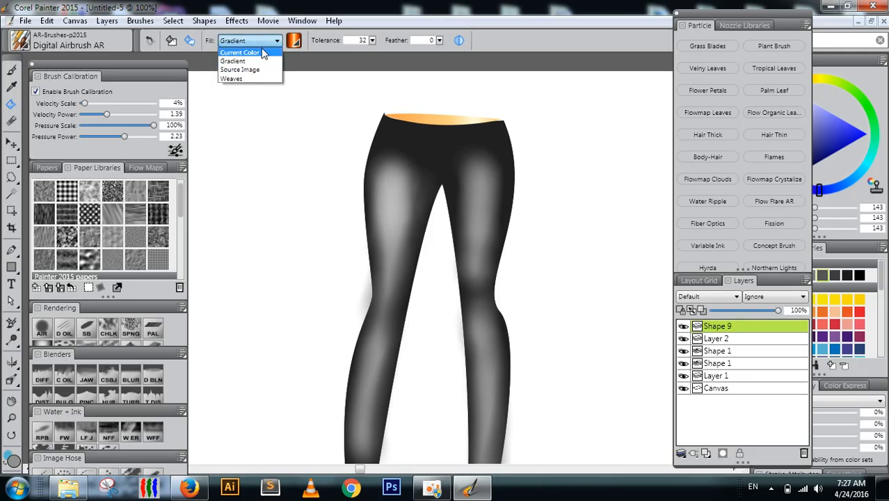
left_click(257, 53)
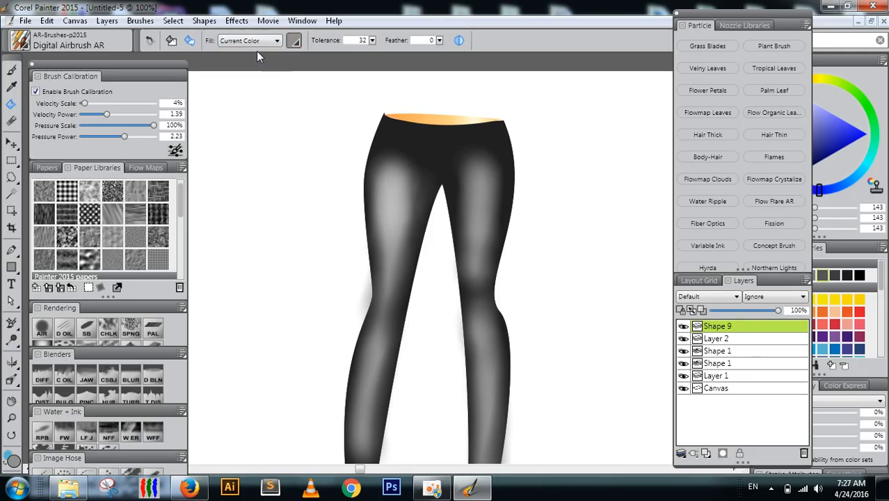
left_click(432, 123)
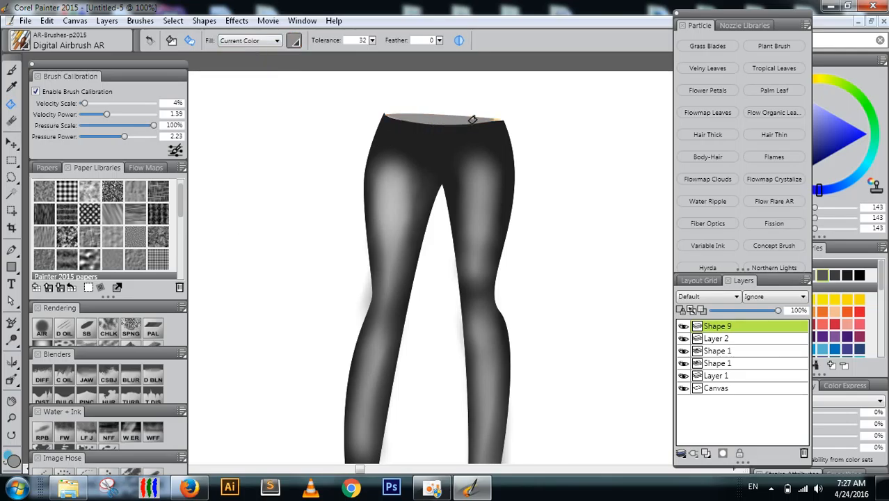
Try to fill the leftover orange tip of the waist opening with the current gray, undoing each misplaced fill
left_click(508, 123)
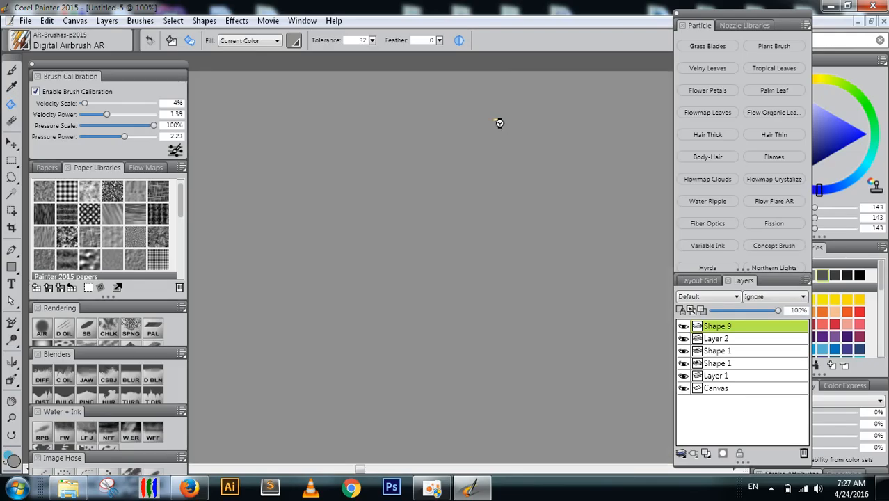
key("ctrl+z")
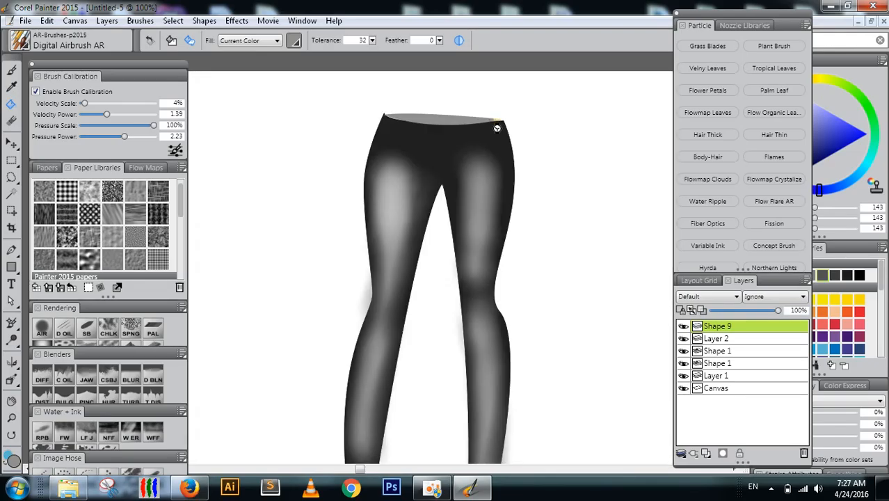
left_click(493, 122)
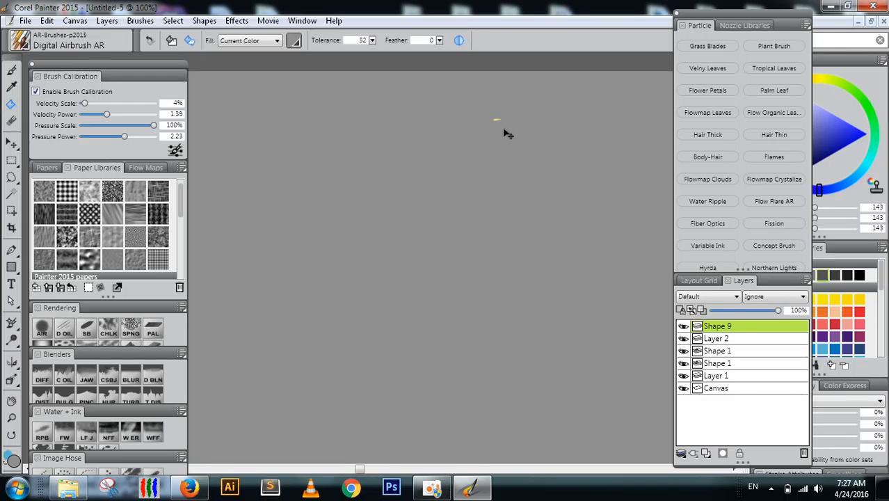
key("ctrl+z")
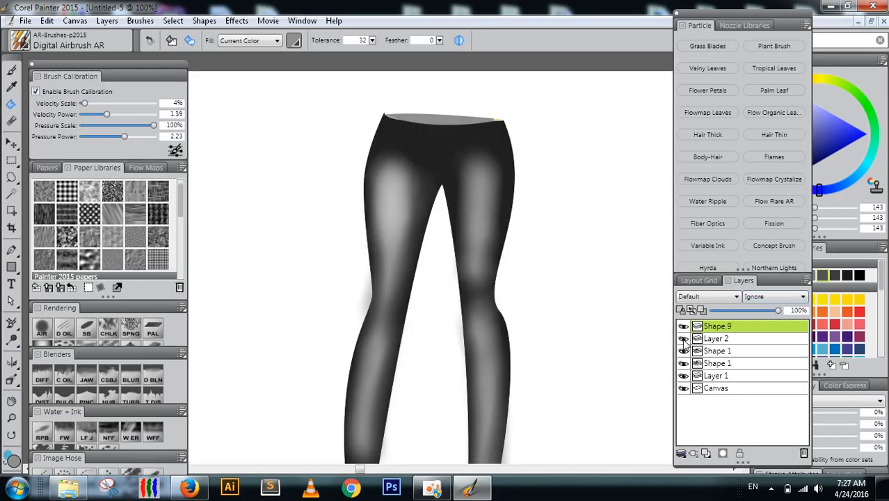
Hide Layer 2 and both Shape 1 layers, and fill the leftover orange tip of the waist opening with gray, undoing misplaced fills
left_click(683, 339)
left_click(684, 339)
left_click(683, 339)
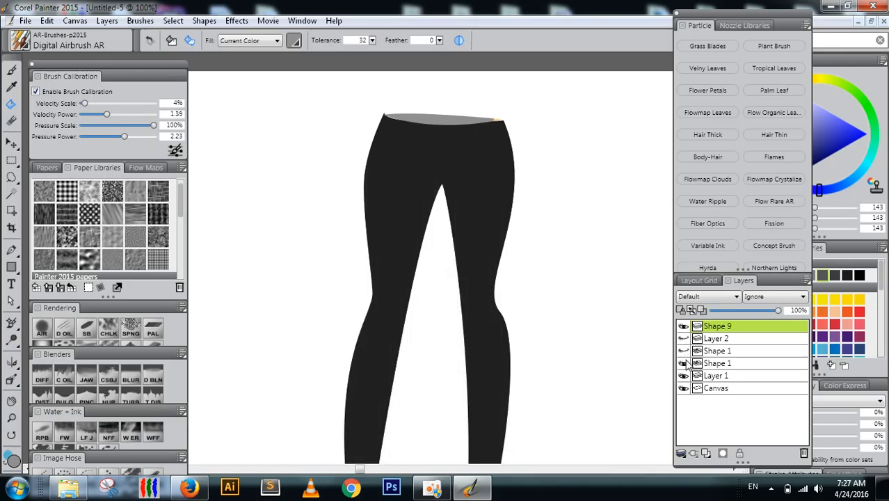
left_click(683, 363)
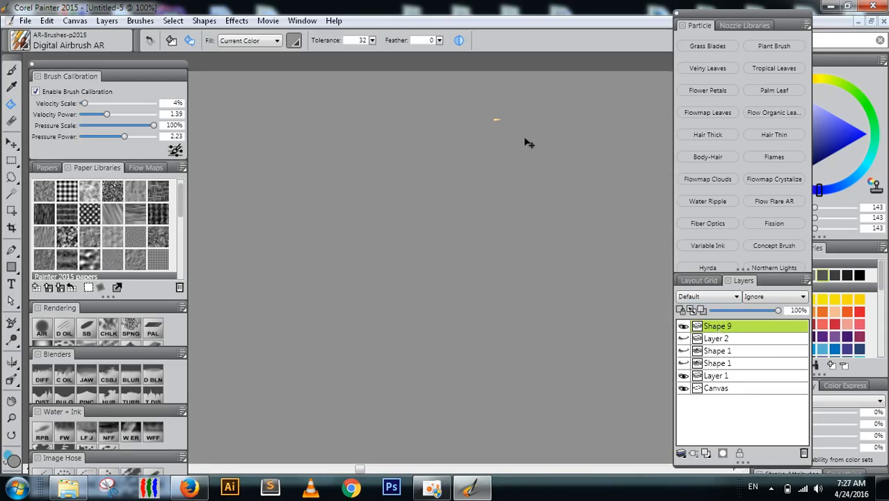
key("ctrl+z")
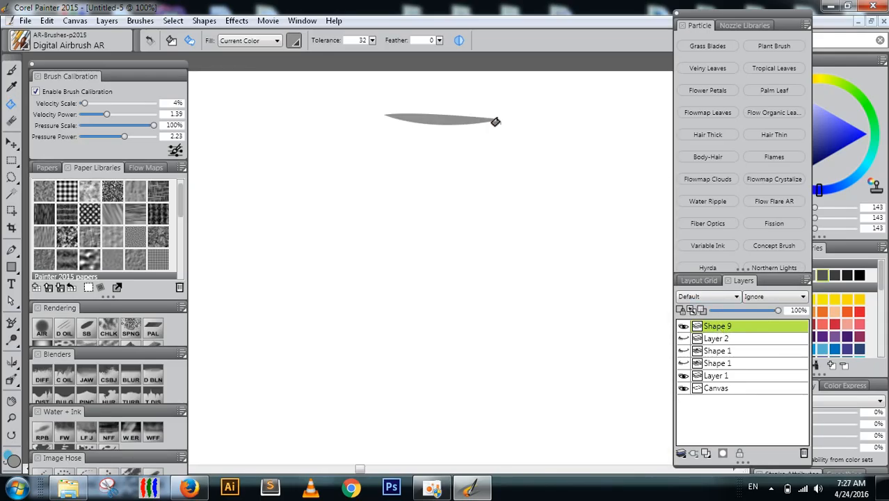
left_click(498, 123)
key("ctrl+z")
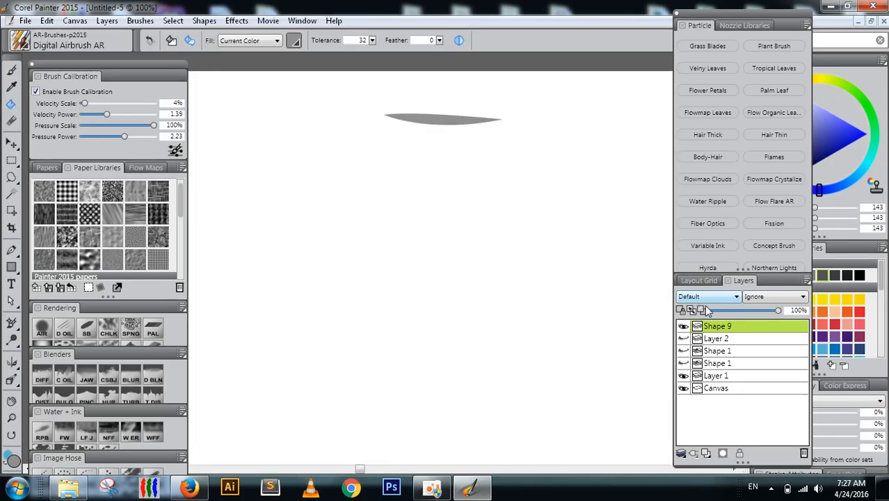
Show Layer 2 and both Shape 1 layers again
left_click(683, 339)
left_click(683, 351)
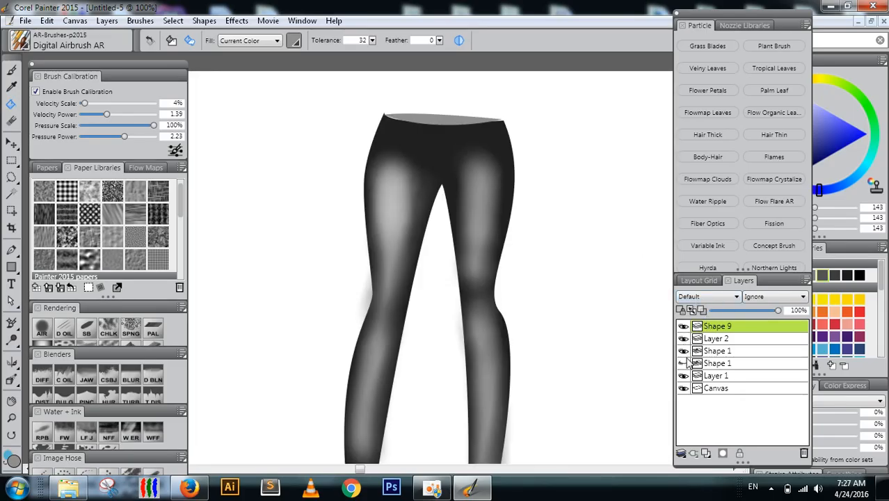
left_click(684, 364)
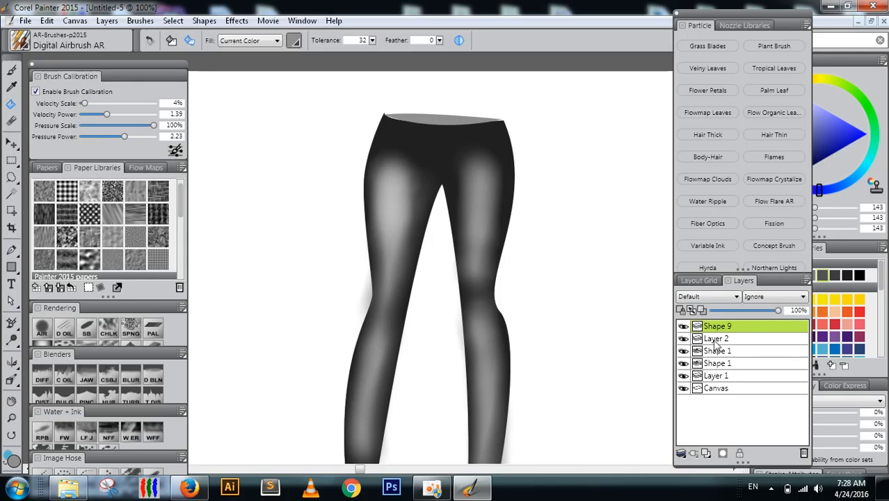
Stretch the gray waist opening on Shape 9 slightly upward with the Transform tool, keeping the transformation uncommitted
left_click(13, 149)
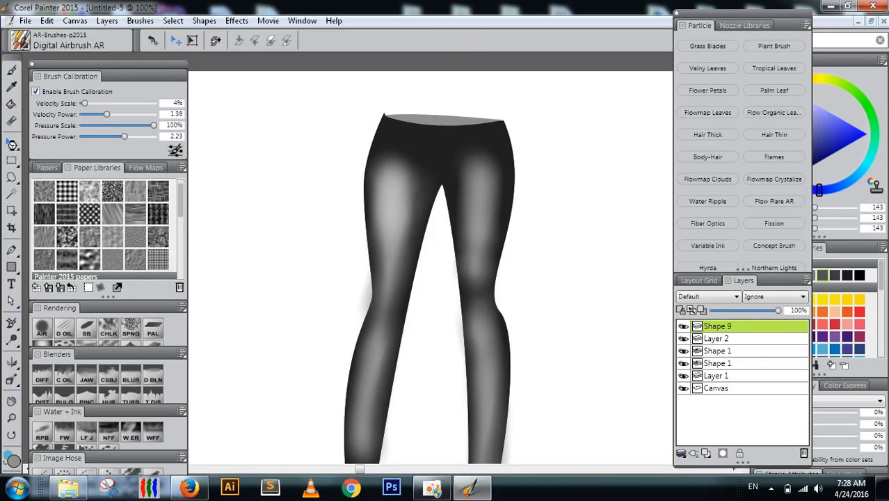
left_click(11, 144)
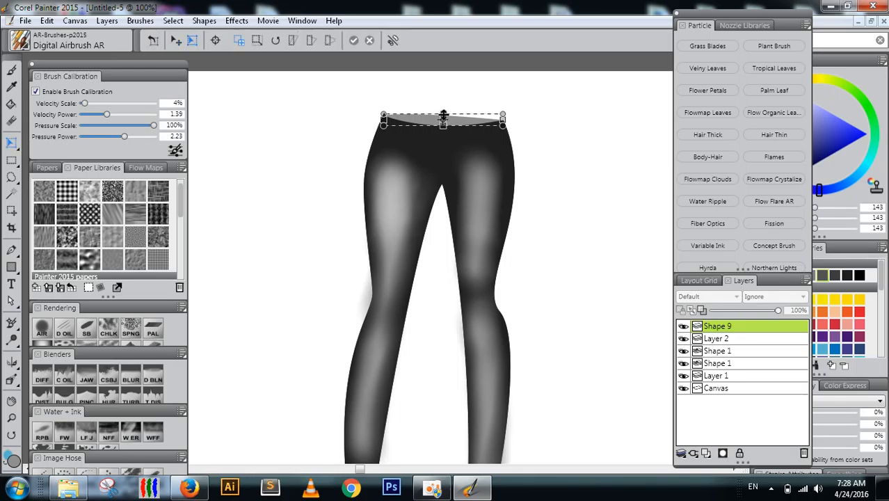
left_click_drag(443, 116, 441, 110)
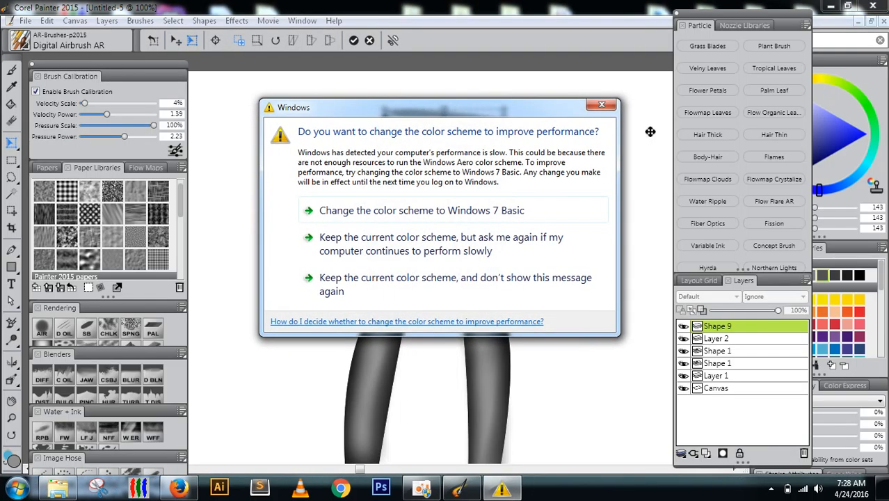
left_click(597, 107)
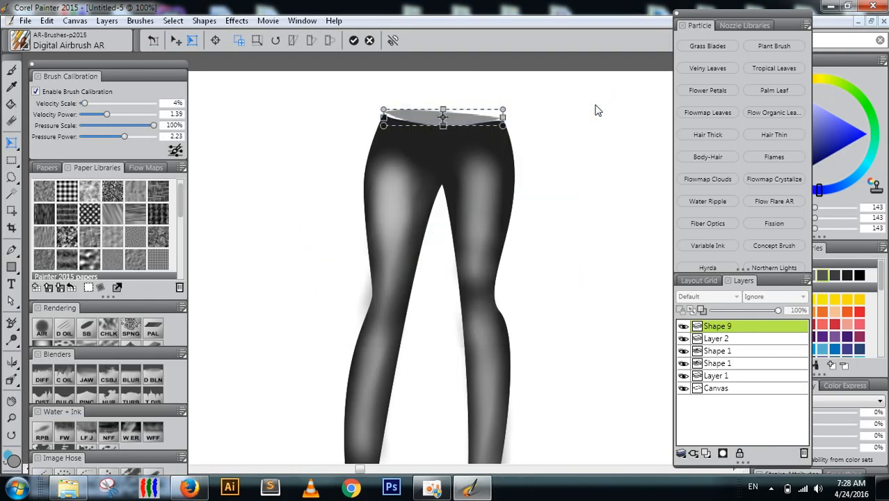
key("Return")
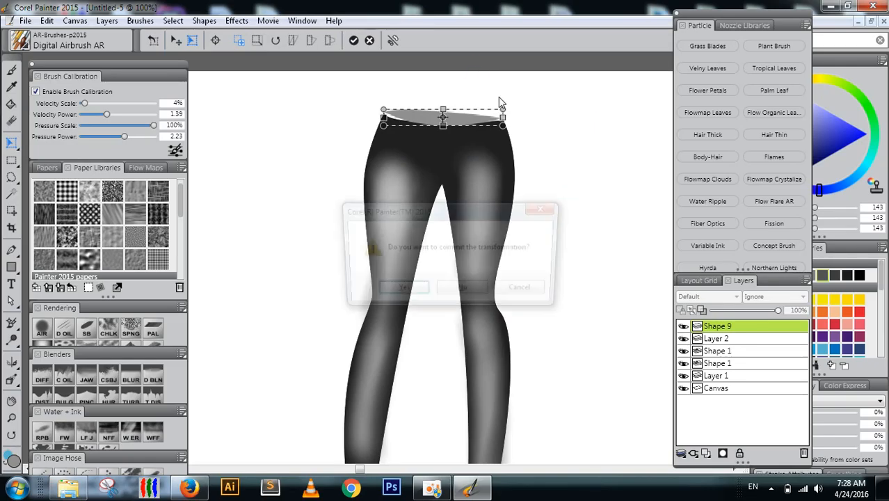
left_click(463, 287)
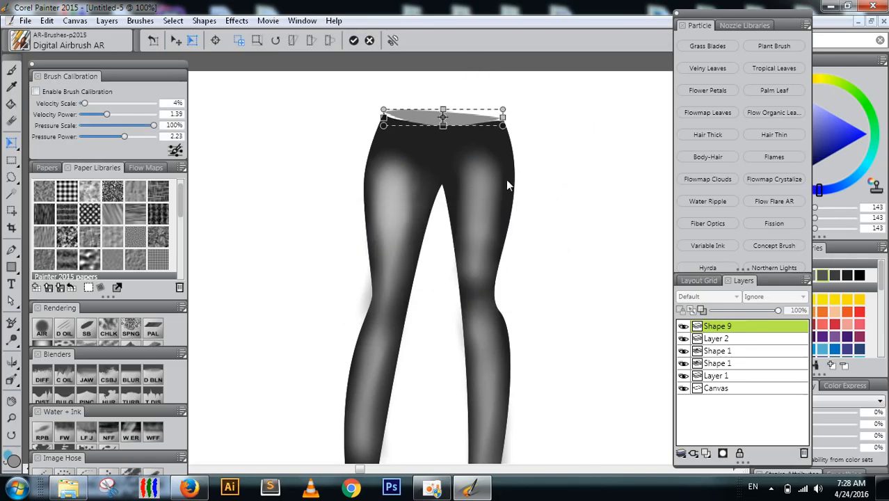
key("ctrl+z")
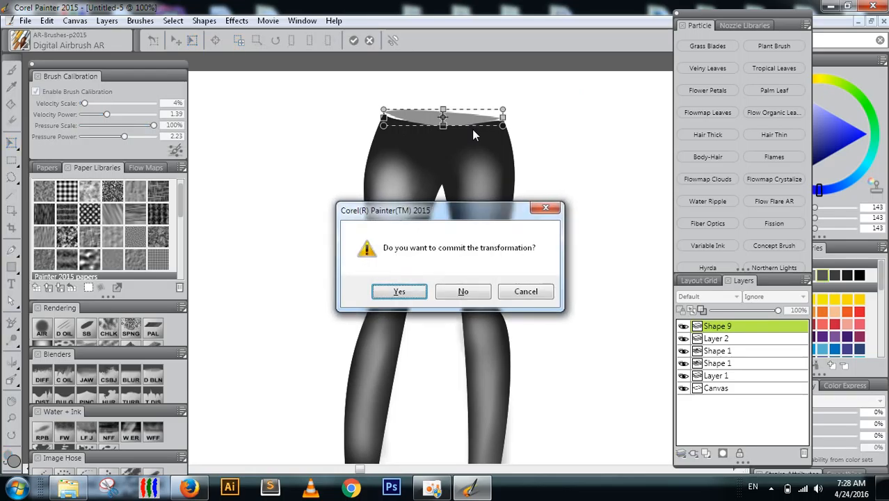
left_click(544, 209)
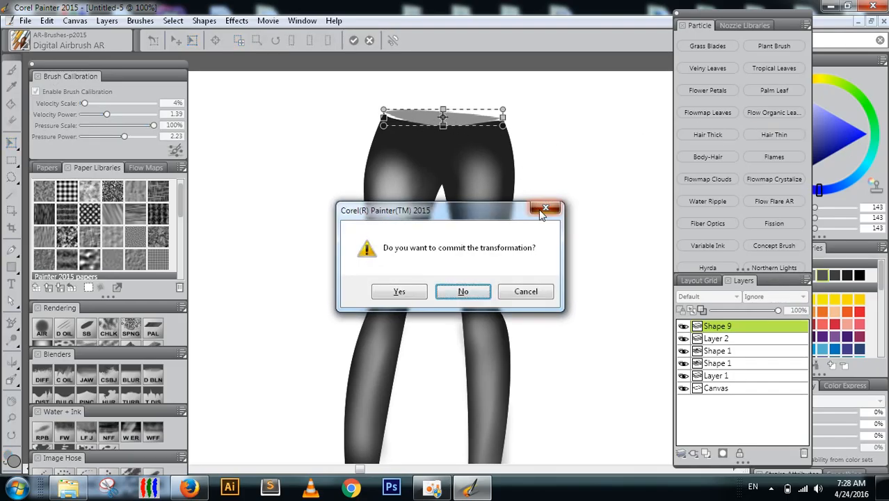
left_click(549, 208)
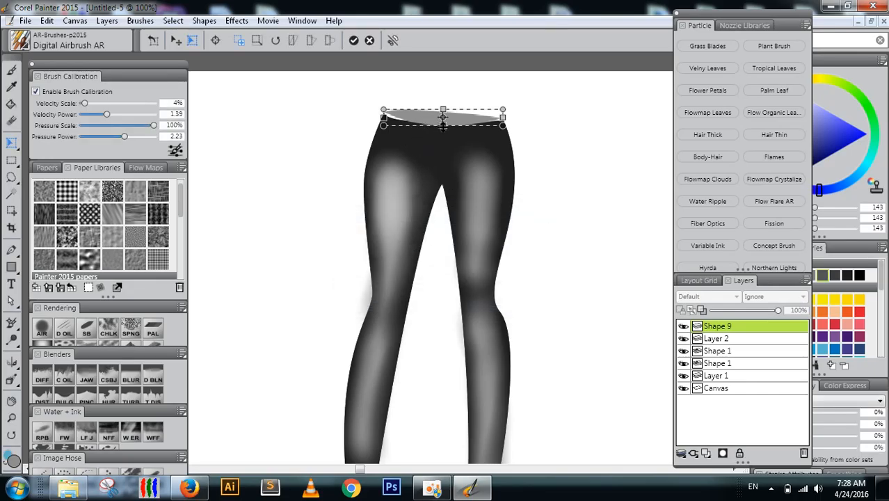
Stretch the waist opening downward and widen it to the waist's right corner, and commit the transformation
left_click_drag(444, 127, 450, 133)
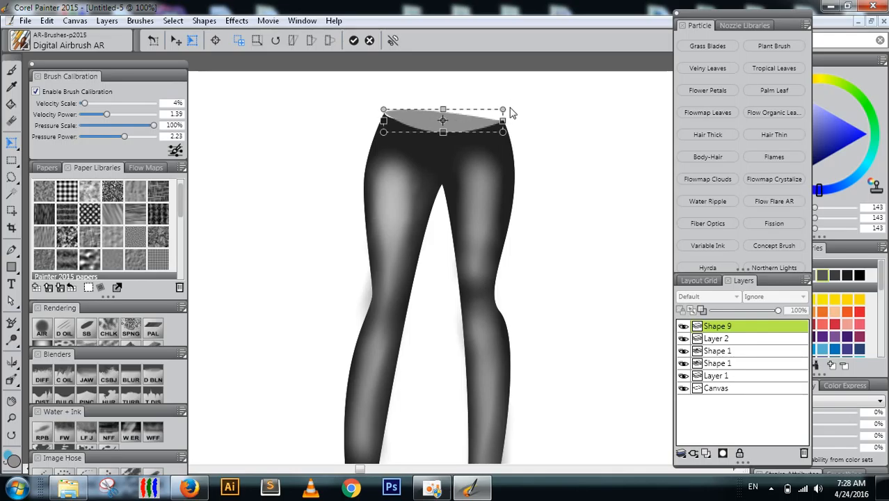
left_click_drag(505, 108, 506, 112)
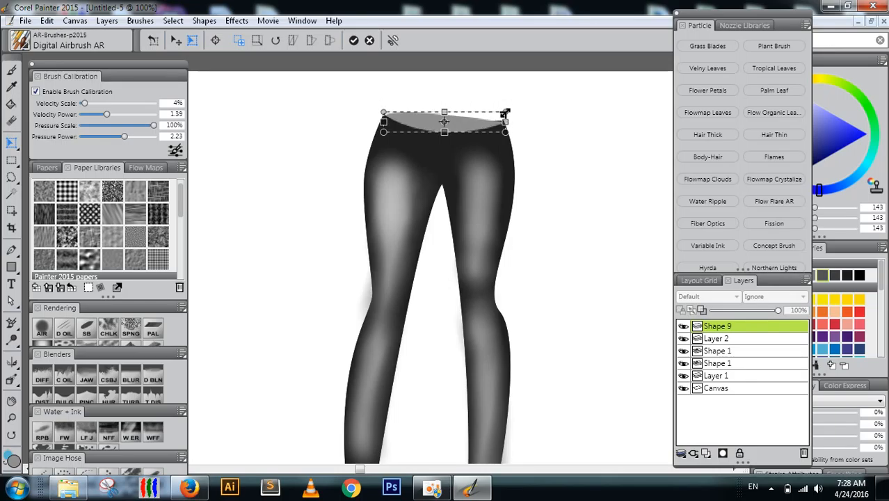
left_click(508, 111)
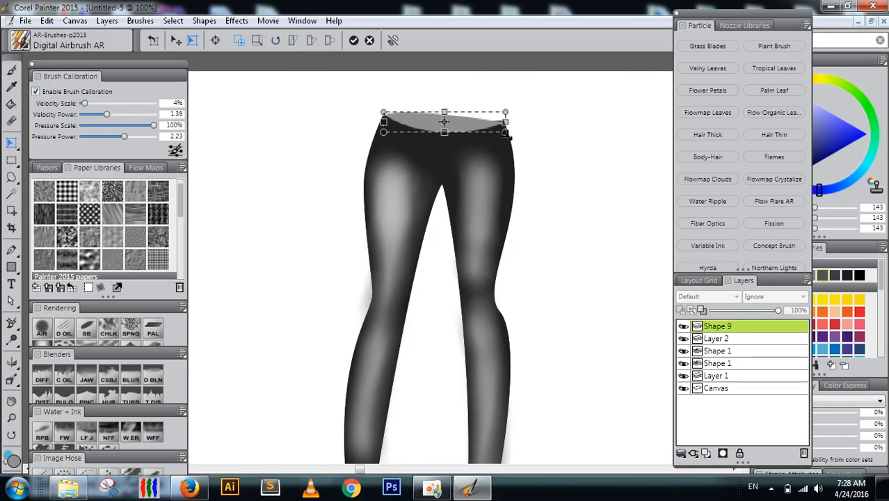
left_click_drag(507, 133, 510, 133)
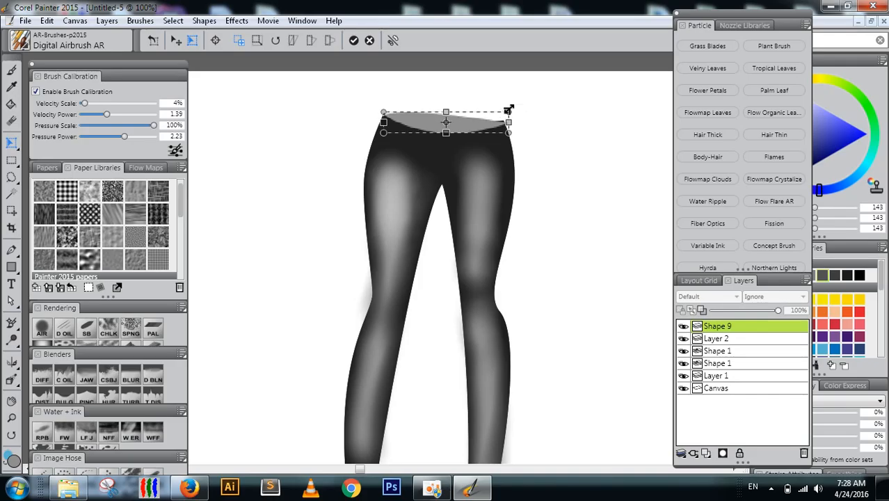
left_click_drag(509, 110, 508, 112)
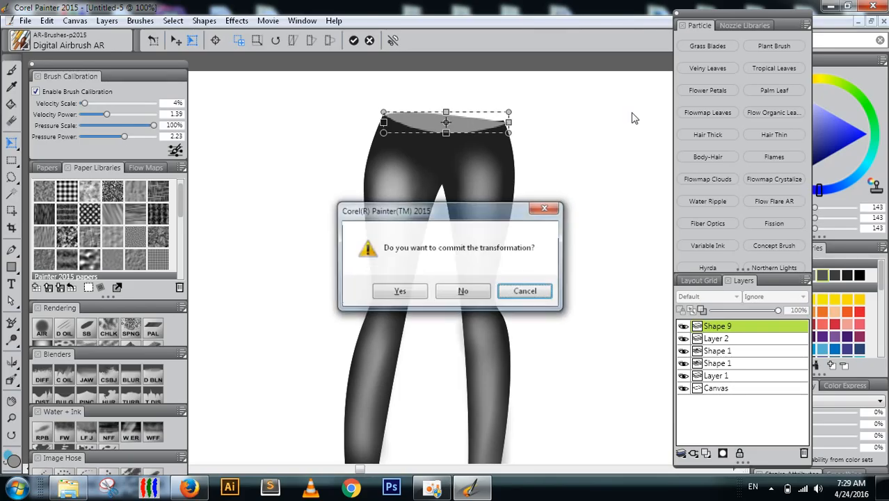
key("Return")
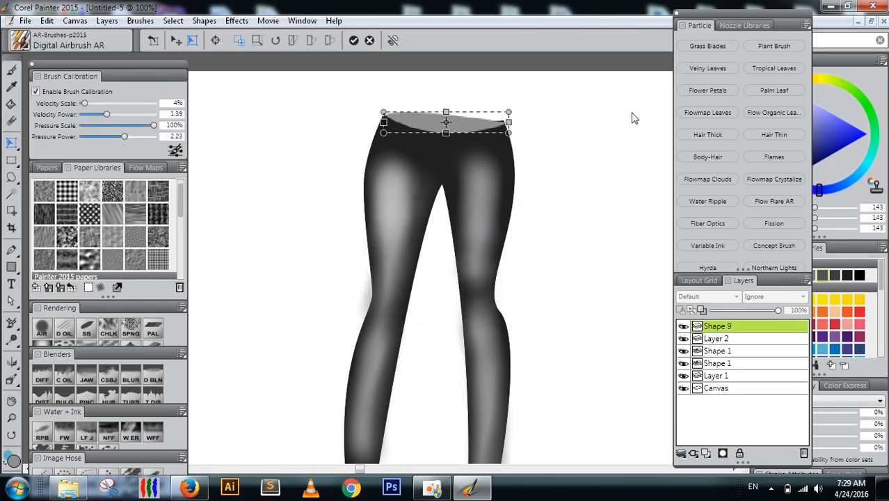
key("Return")
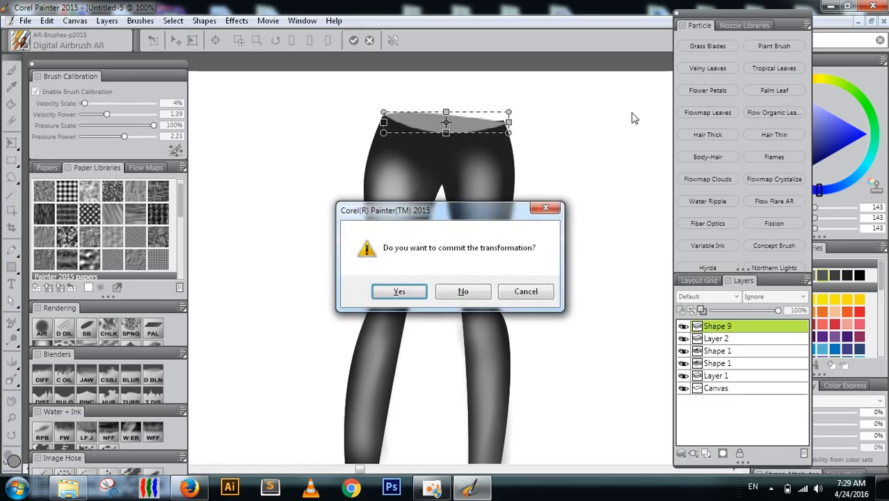
key("Escape")
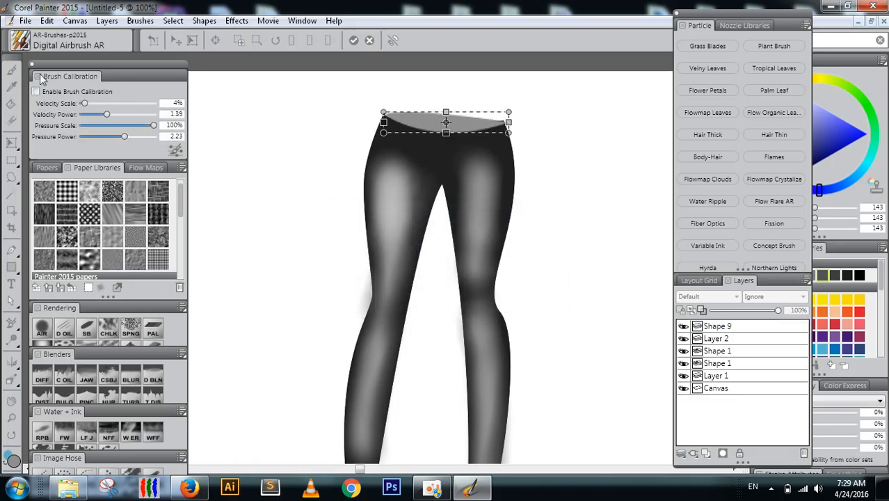
left_click(12, 144)
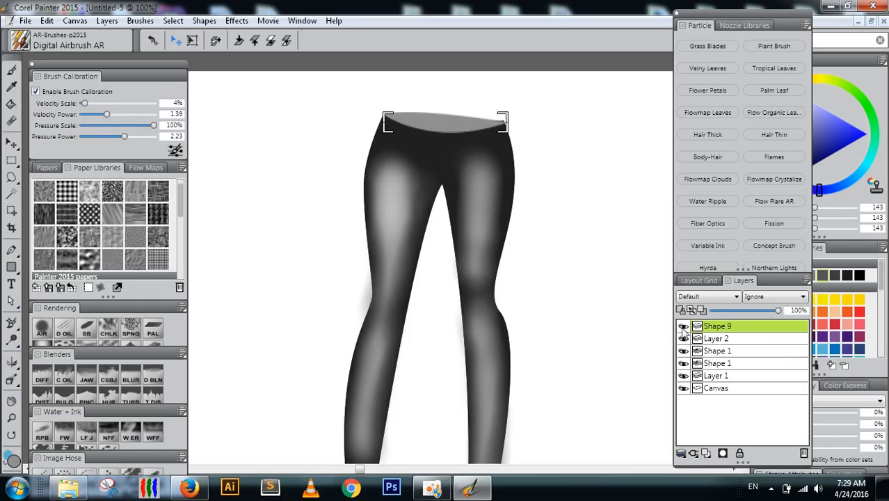
Compare the leggings with and without the waist opening, and delete the Shape 9 layer
left_click(684, 327)
left_click(684, 327)
left_click(684, 327)
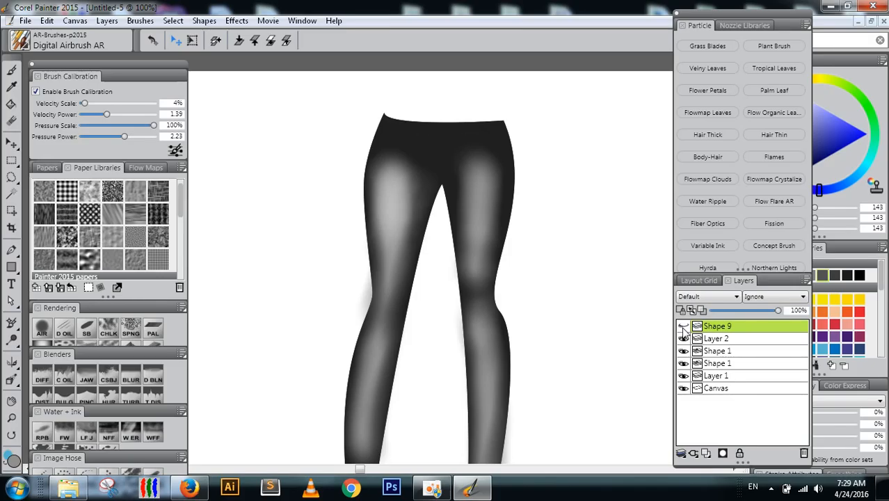
left_click(684, 327)
left_click(805, 453)
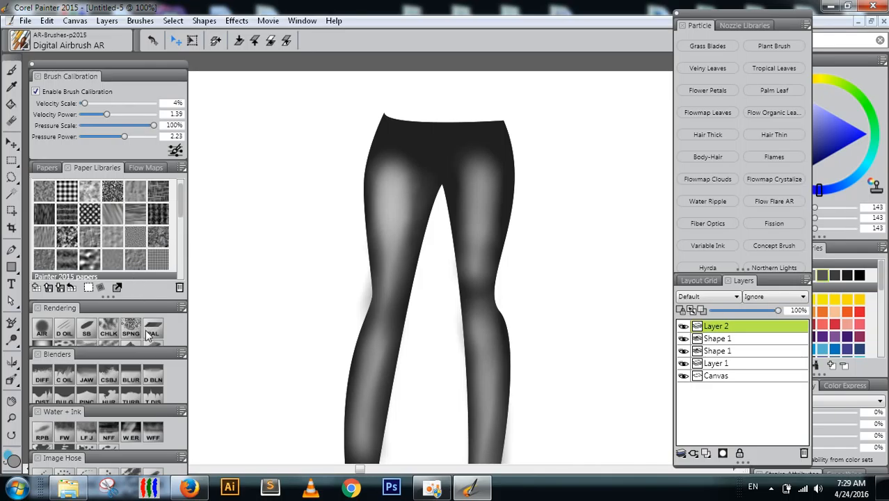
Set up the Smooth Scratchboard brush at size 15.1 and add a new layer, undoing a thin test stroke along the waist
left_click(87, 325)
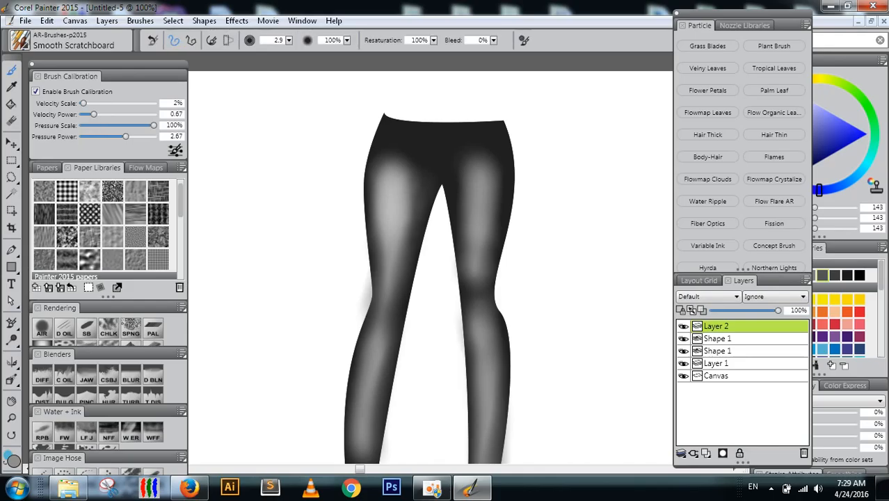
left_click(706, 452)
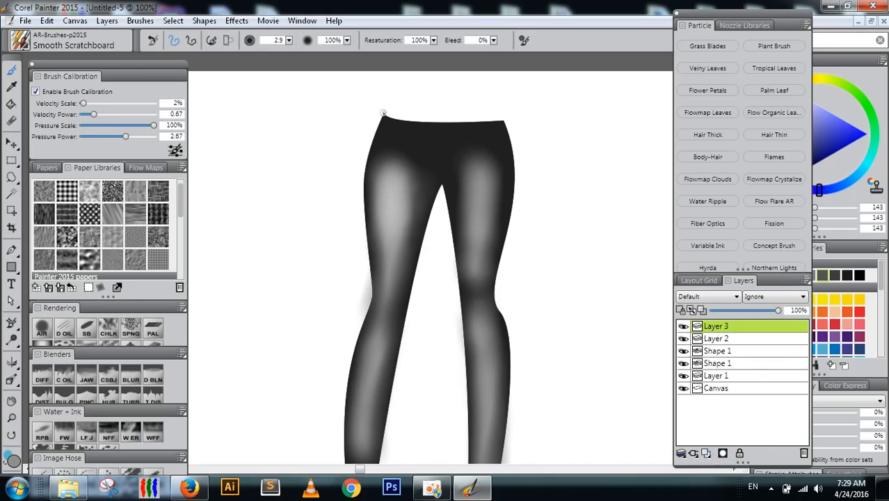
mouse_move(382, 112)
left_mouse_down()
mouse_move(415, 124)
mouse_move(466, 122)
left_mouse_up()
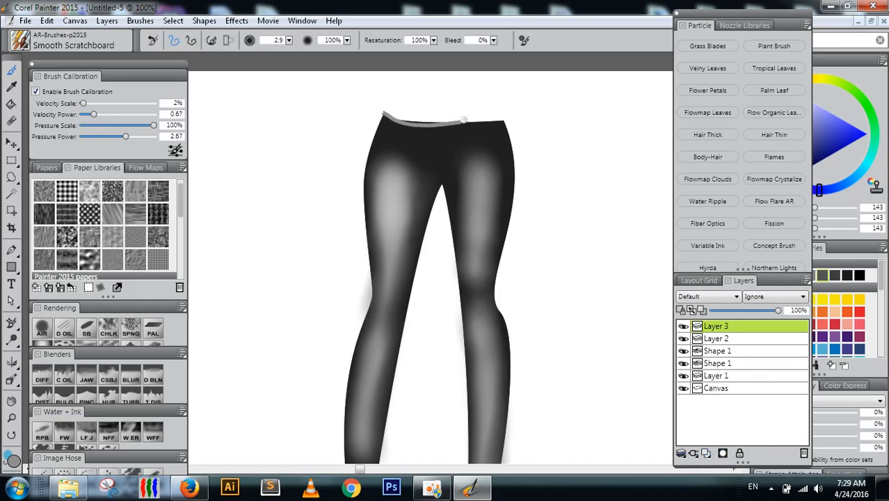
key("ctrl+z")
left_click(285, 43)
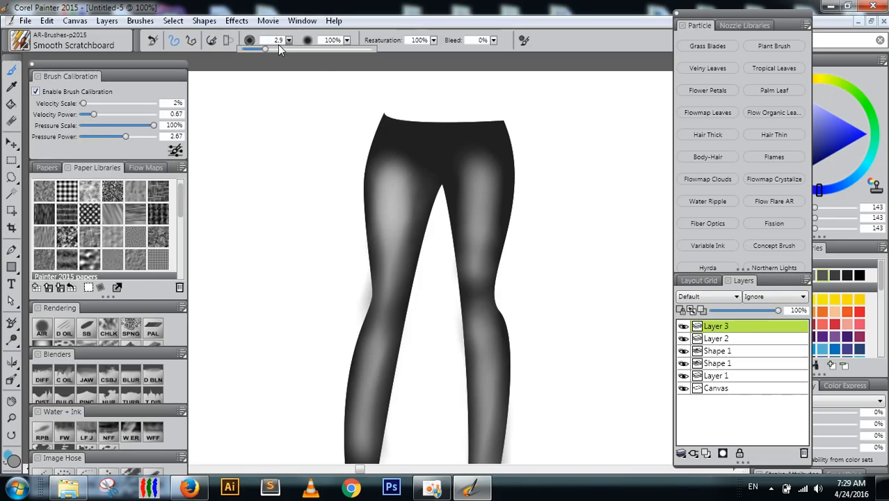
left_click_drag(295, 51, 298, 50)
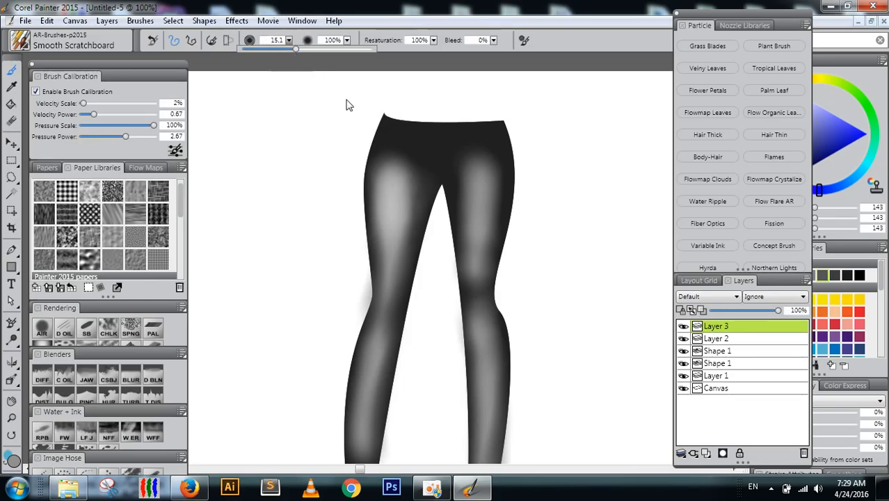
Try thick gray brush strokes along the leggings' waist edge, undoing each one
left_click(389, 126)
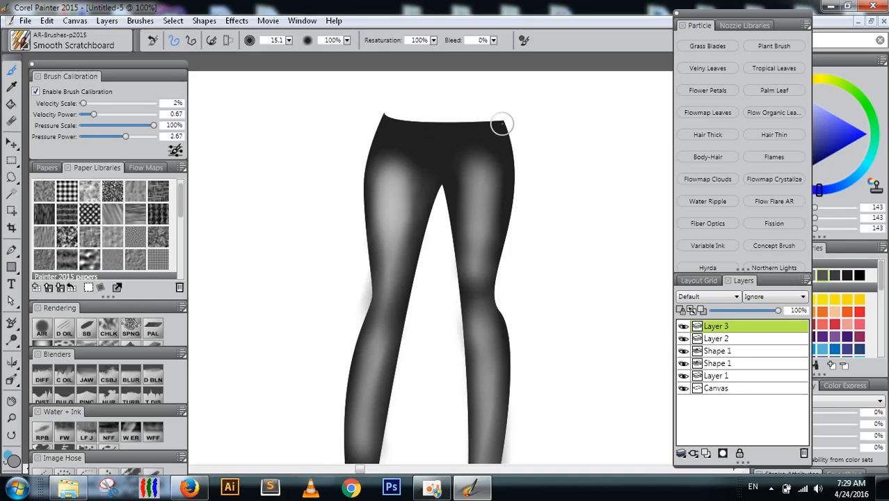
key("ctrl+z")
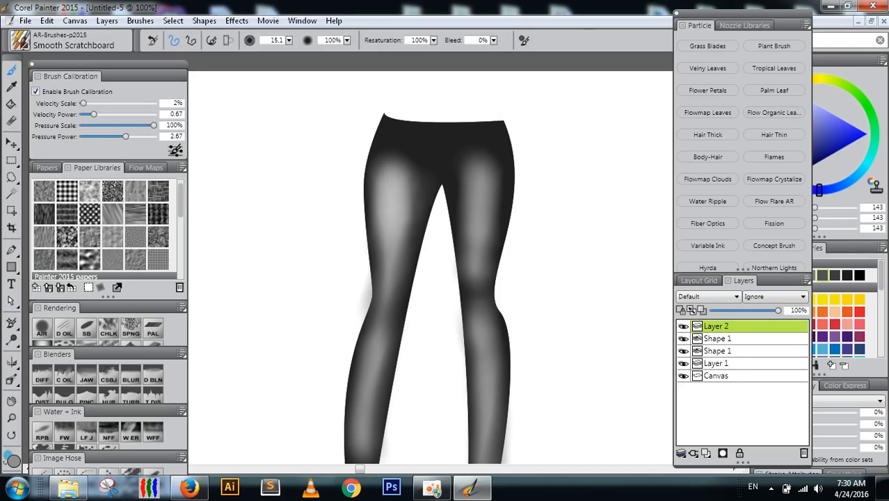
left_click_drag(501, 125, 375, 117)
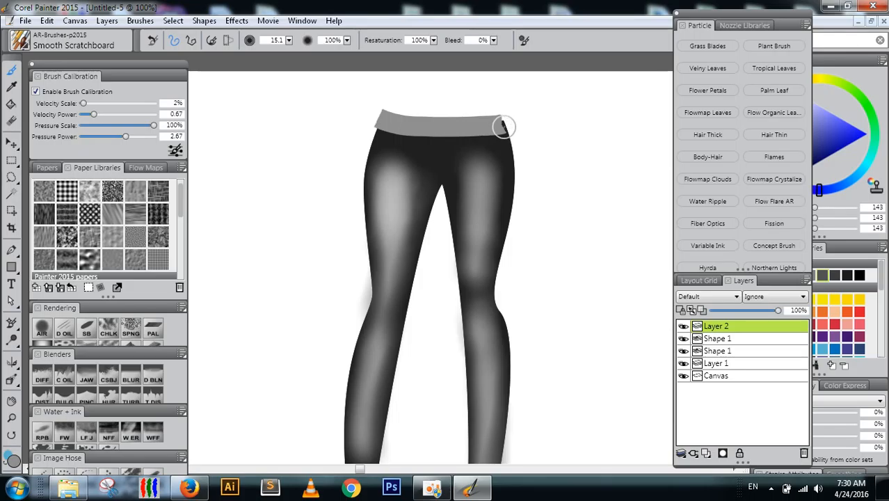
left_click_drag(488, 126, 500, 124)
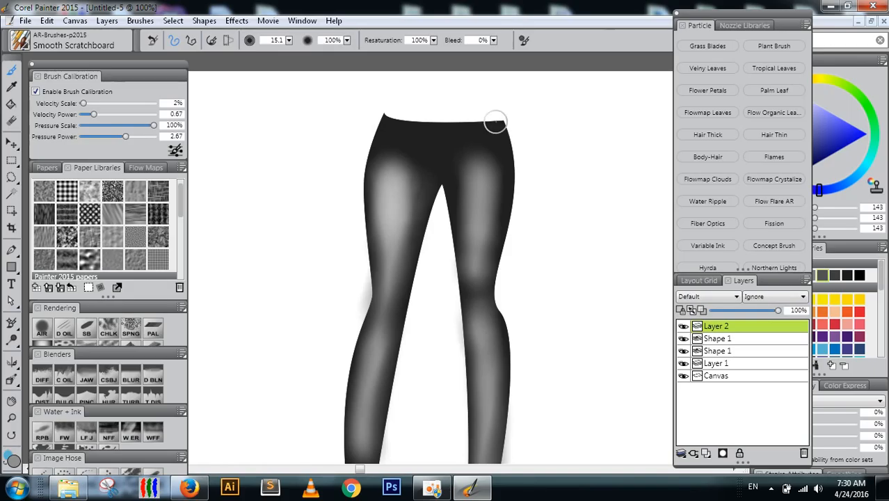
mouse_move(495, 121)
left_mouse_down()
mouse_move(420, 126)
mouse_move(375, 112)
mouse_move(495, 119)
left_mouse_up()
key("ctrl+z")
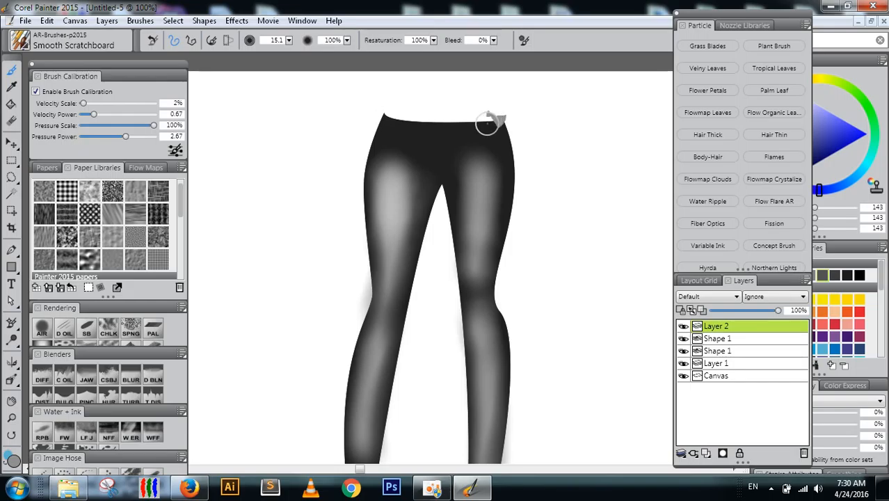
Paint a thick gray waistband across the leggings' top edge on Layer 2, undoing the uneven touch-up at its right end
left_click_drag(488, 118, 380, 113)
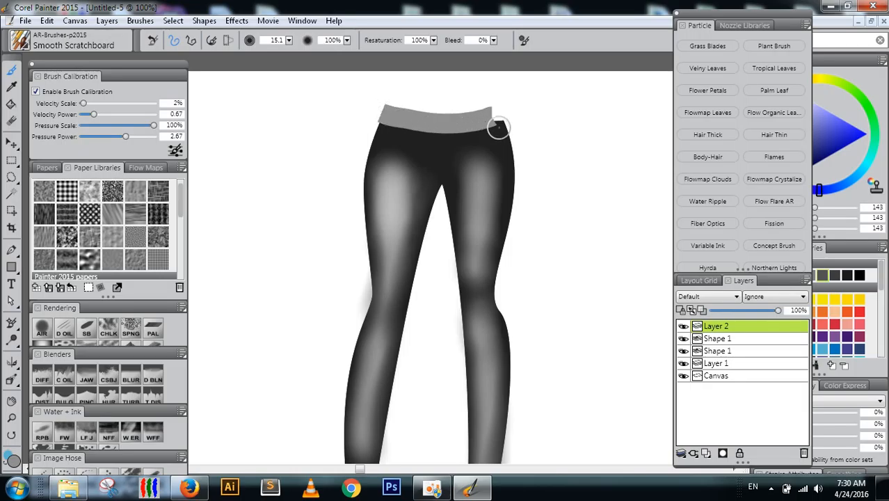
left_click_drag(497, 114, 472, 117)
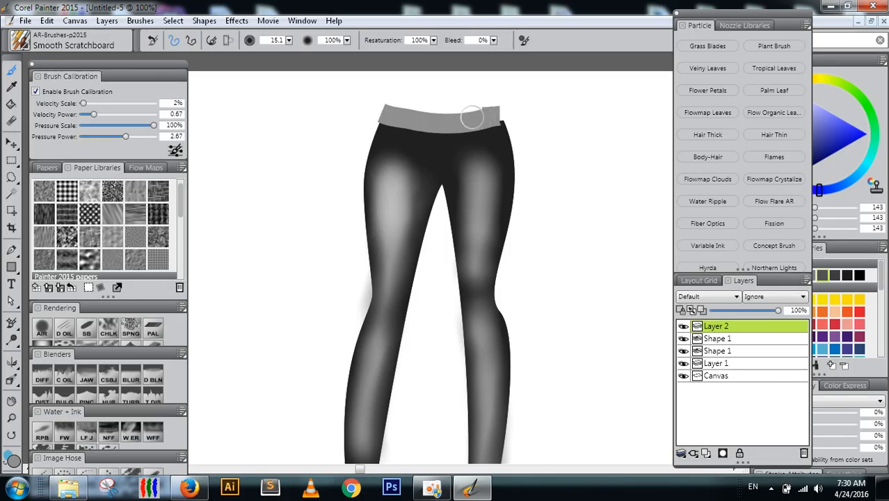
key("ctrl+z")
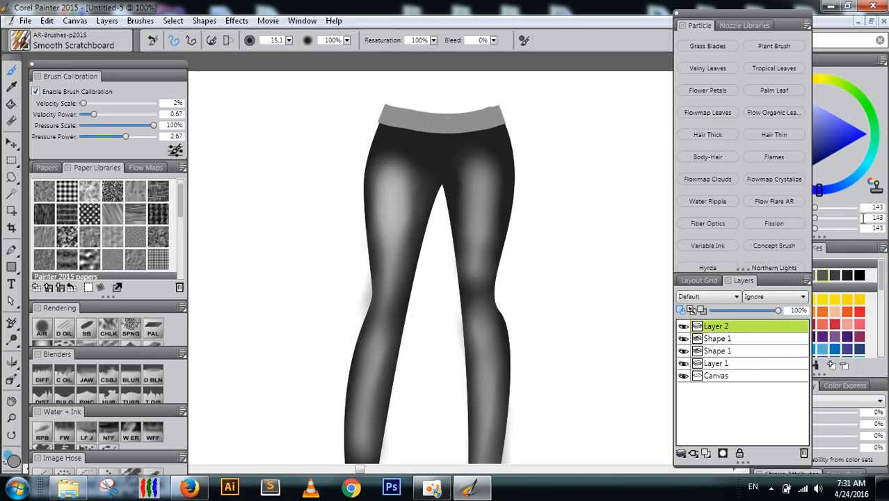
Repaint the gray waistband in bright red on Layer 2
left_click(863, 318)
mouse_move(495, 116)
left_mouse_down()
mouse_move(384, 106)
mouse_move(454, 129)
mouse_move(491, 129)
mouse_move(518, 110)
mouse_move(505, 103)
mouse_move(501, 122)
mouse_move(479, 130)
mouse_move(399, 131)
mouse_move(360, 125)
mouse_move(351, 115)
mouse_move(414, 118)
left_mouse_up()
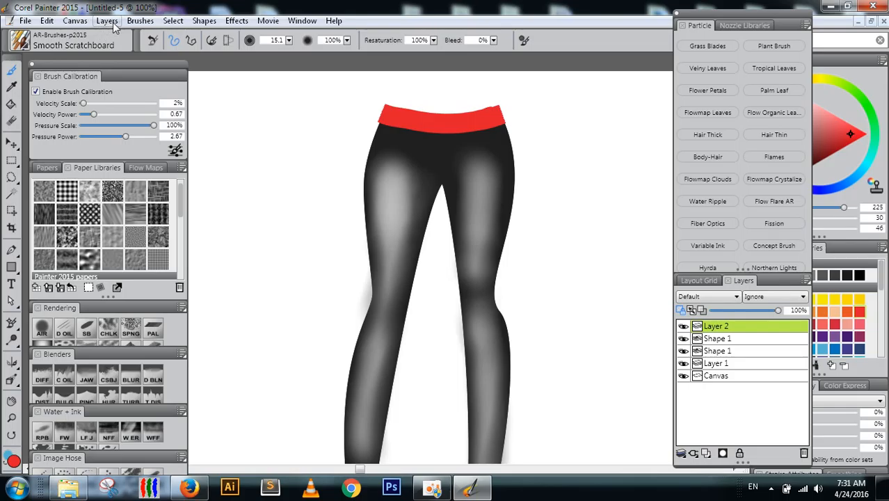
Open the pattern libraries, place them clear of the leggings, and select a different Painter pattern
left_click(302, 21)
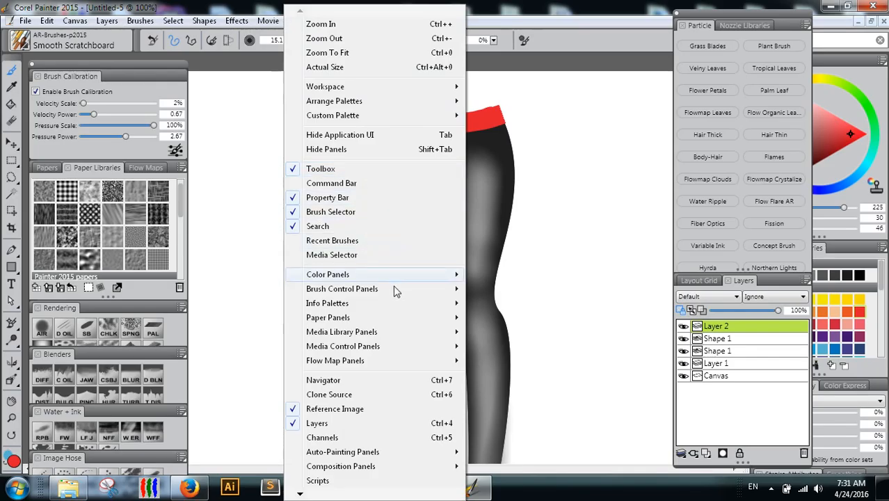
mouse_move(421, 332)
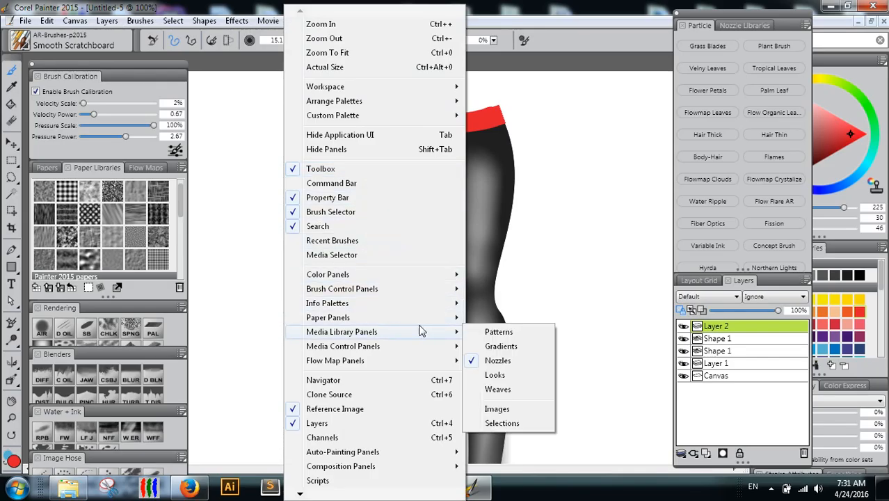
left_click(473, 333)
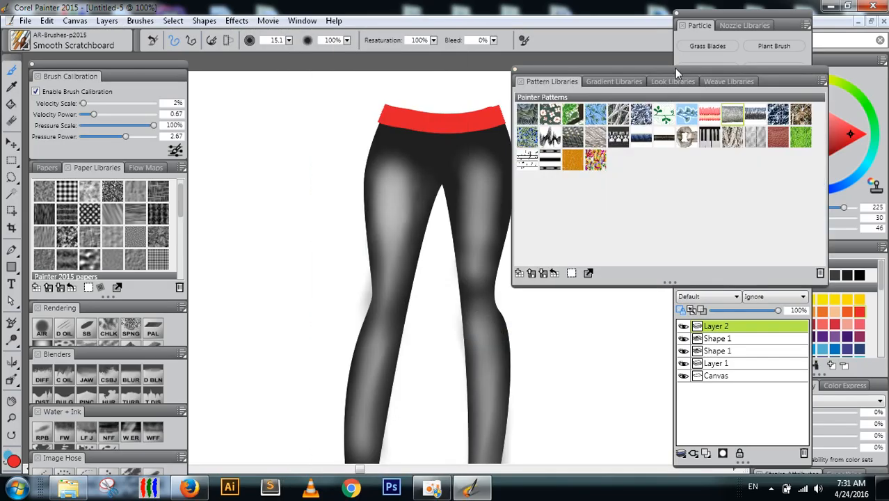
left_click_drag(674, 69, 752, 68)
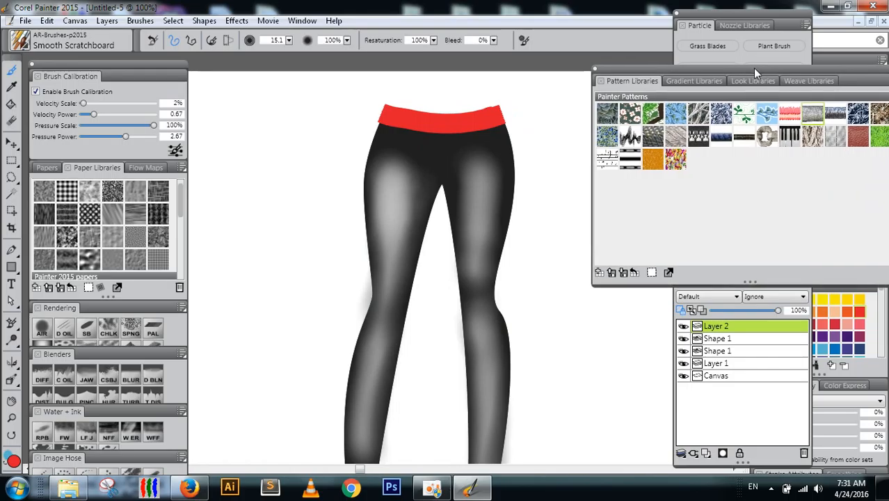
left_click(829, 115)
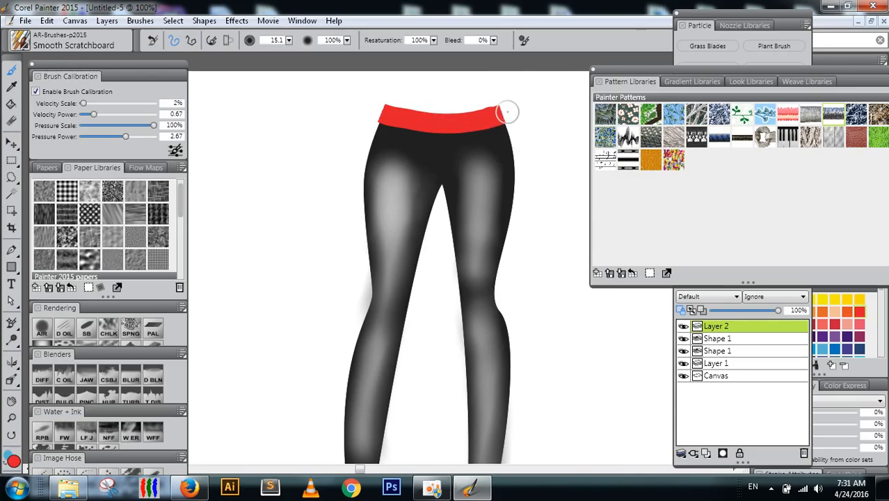
Try the Passionflower Buds brush look on the waistband, and undo the test dab
left_click(673, 83)
left_click(751, 83)
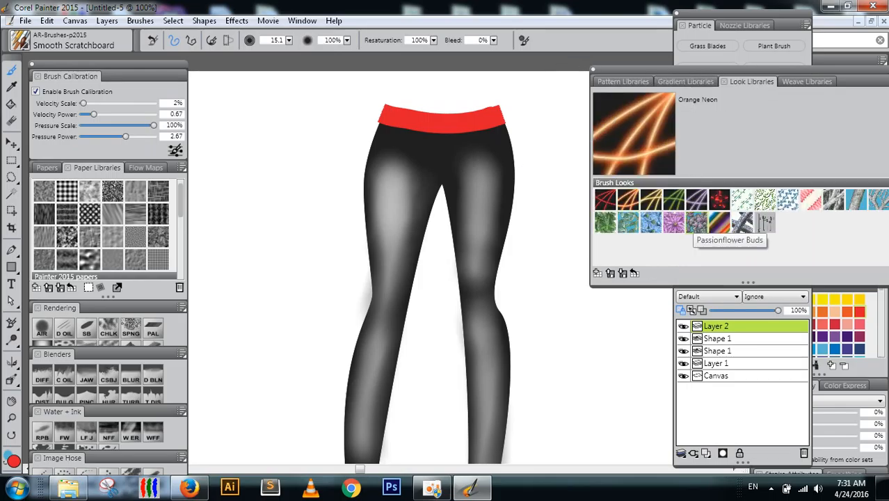
left_click(696, 222)
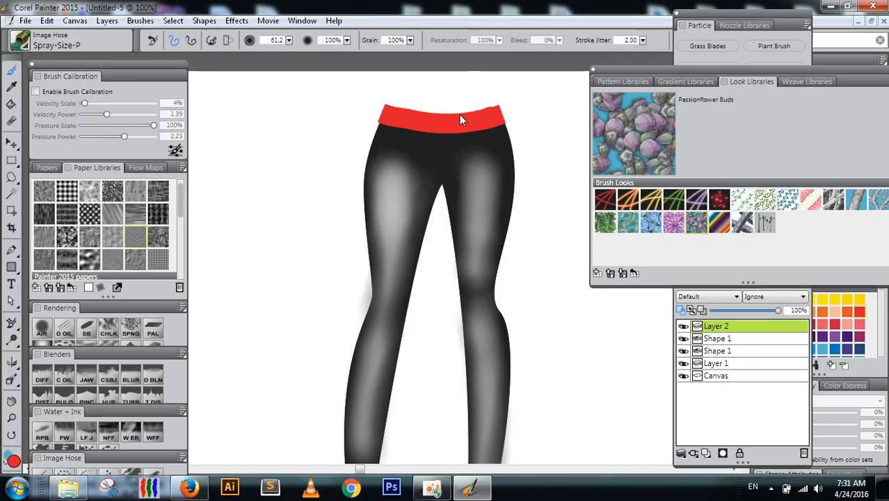
left_click(456, 123)
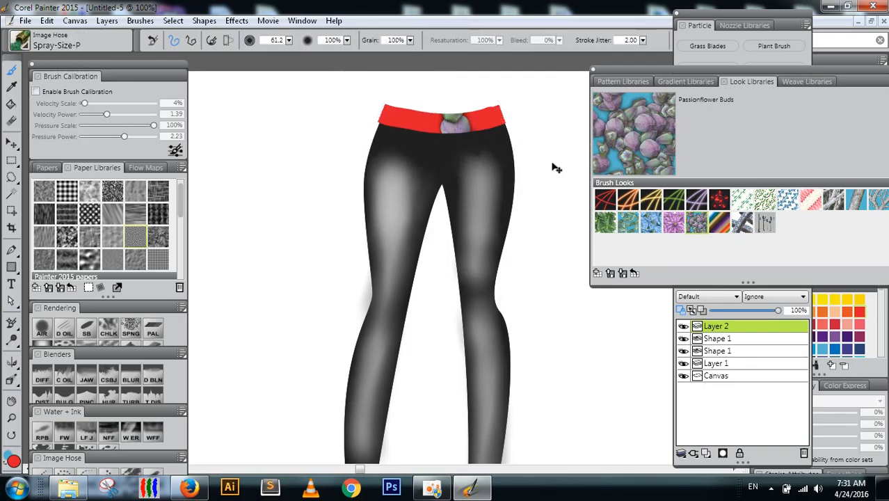
key("ctrl+z")
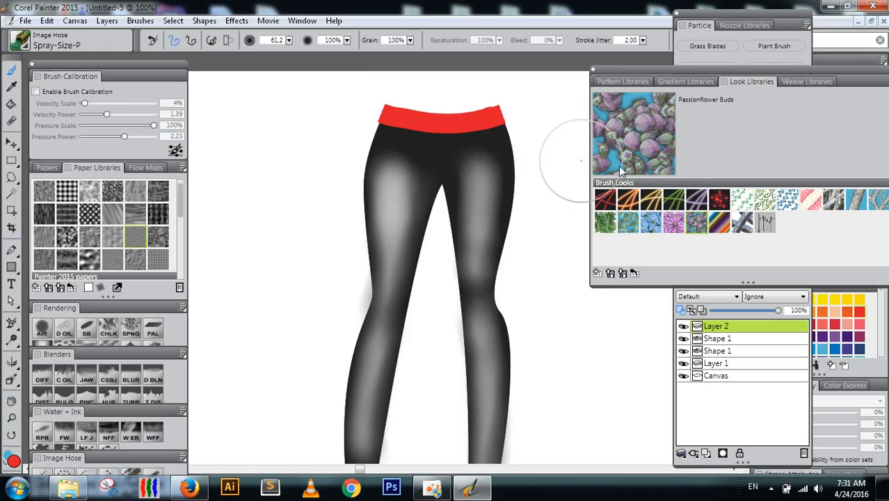
Paint over the whole waistband with the Little Green Vine brush look
left_click(740, 201)
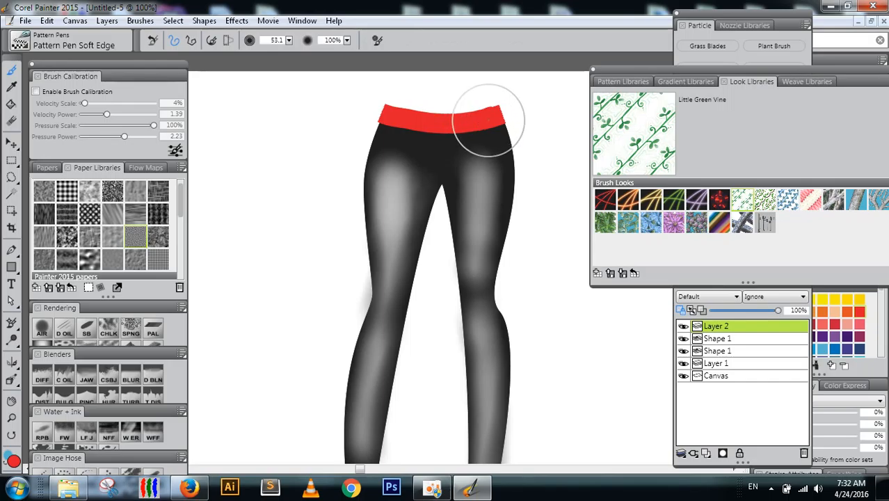
mouse_move(488, 121)
left_mouse_down()
mouse_move(403, 130)
mouse_move(345, 110)
left_mouse_up()
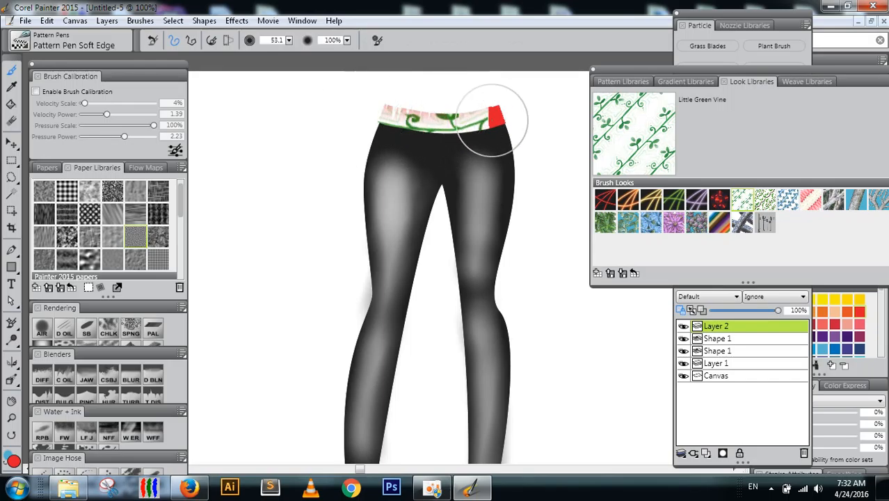
left_click_drag(492, 119, 368, 123)
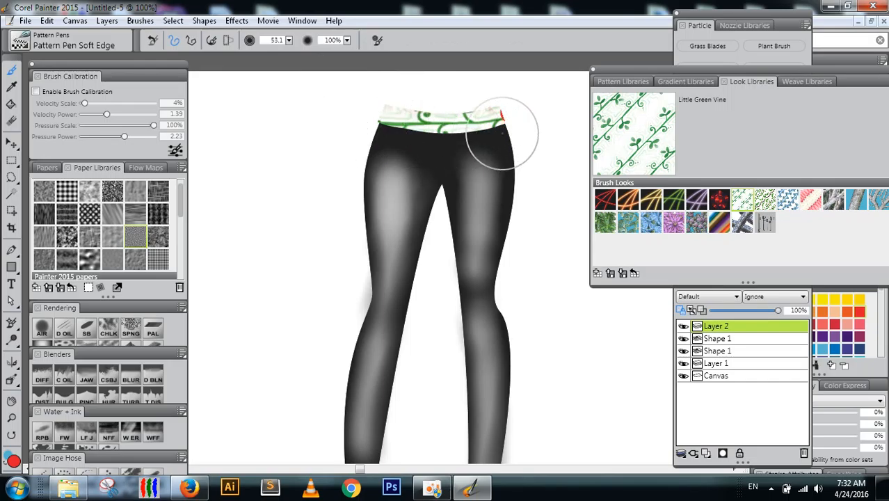
left_click_drag(502, 116, 402, 122)
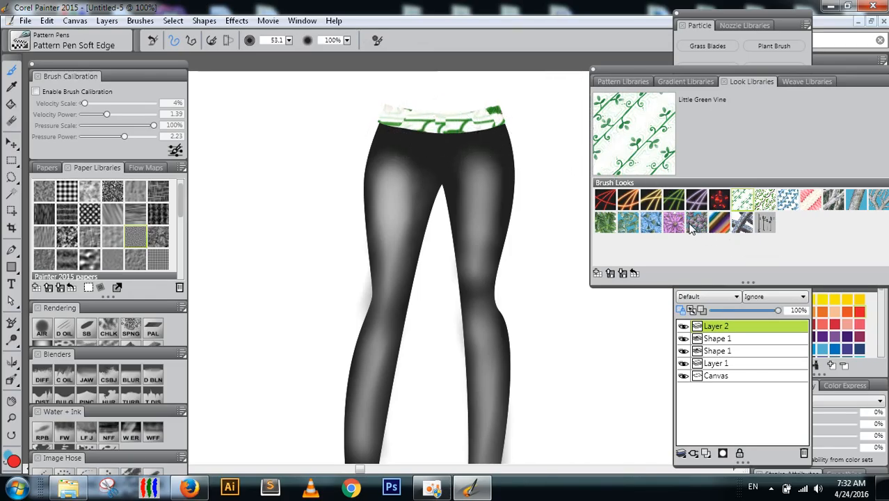
Select the fine black-and-white diagonal stripe weave, and brush across the full waistband again with the Pattern Pen Soft Edge
left_click(689, 82)
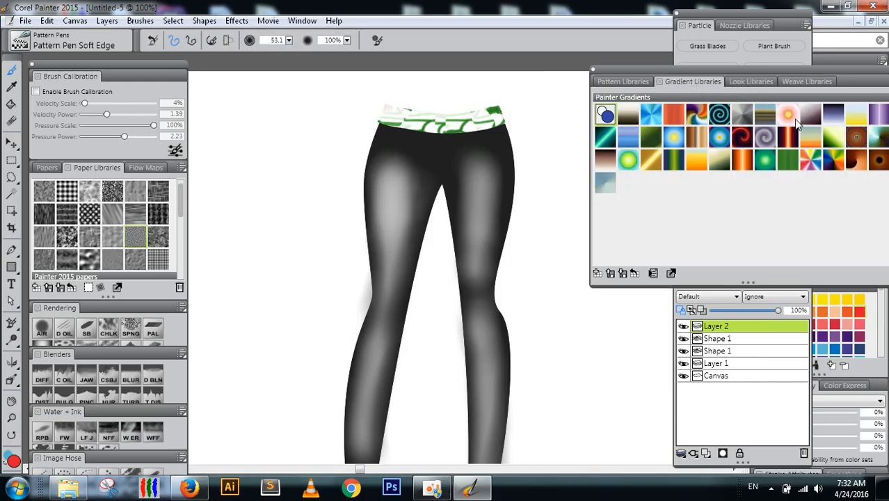
left_click(809, 83)
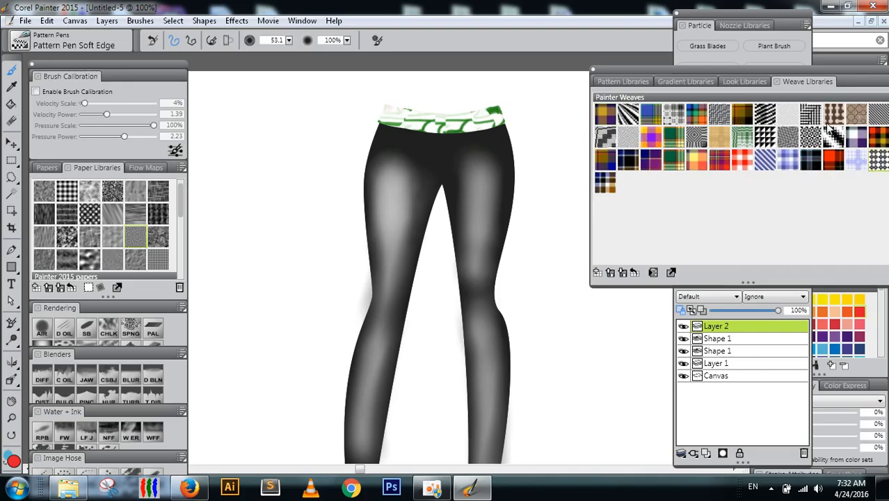
left_click(870, 118)
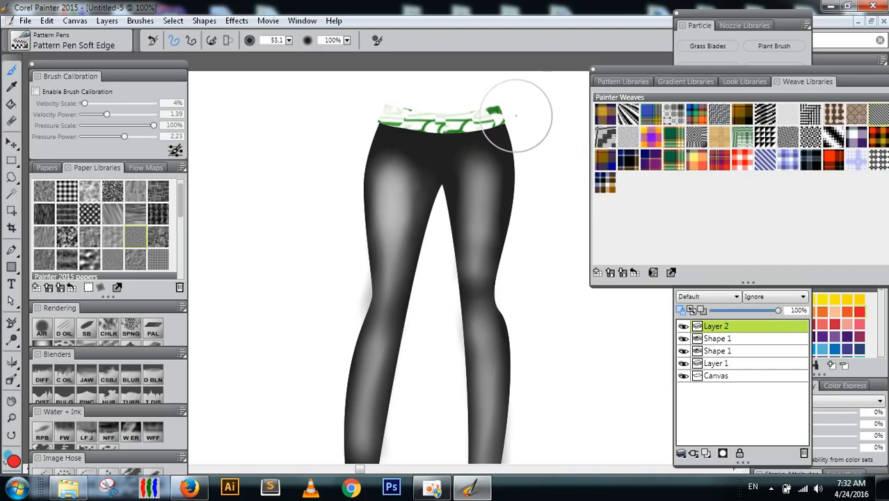
mouse_move(516, 115)
left_mouse_down()
mouse_move(455, 123)
mouse_move(342, 103)
left_mouse_up()
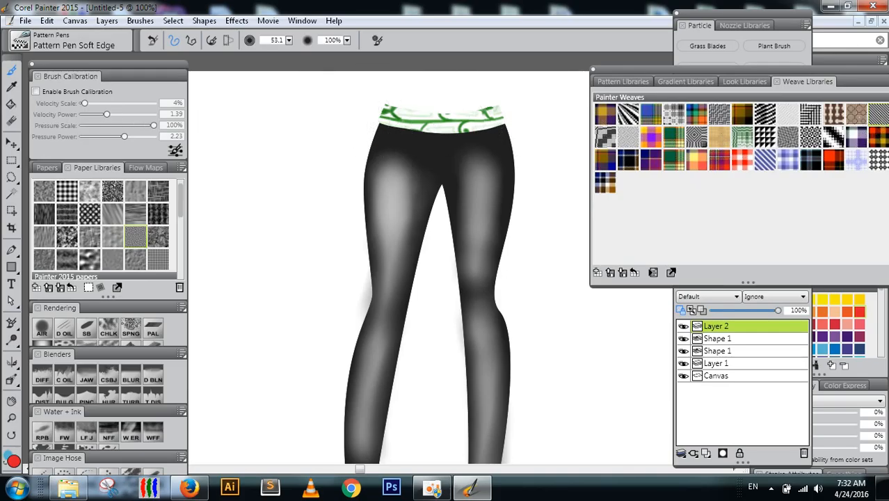
Try filling the waistband with the diagonal stripe weave using the Paint Bucket, undoing each fill
left_click(16, 104)
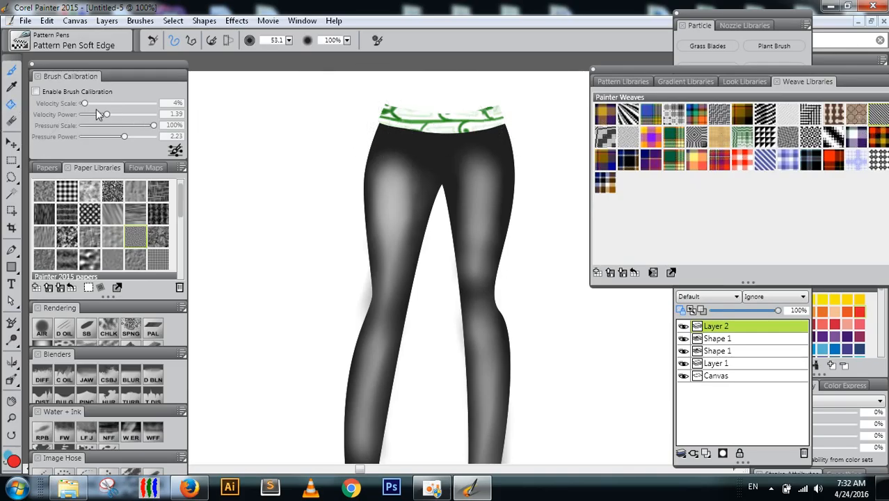
left_click(445, 125)
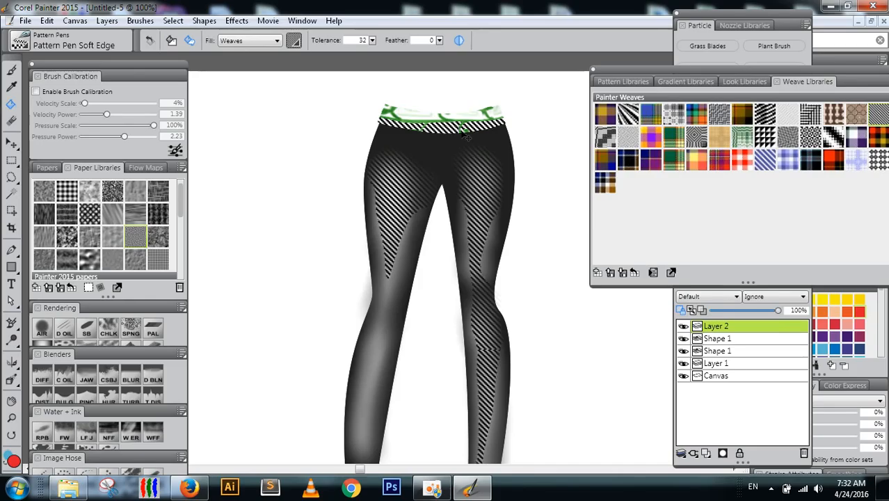
key("ctrl+z")
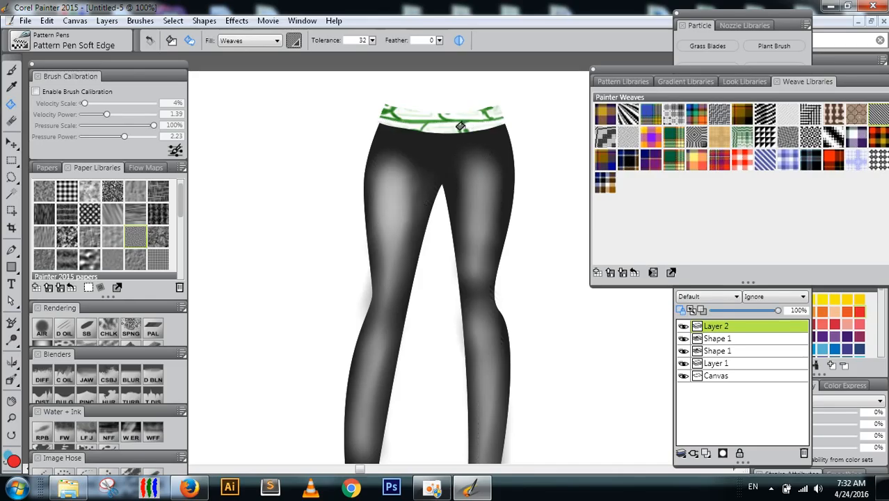
left_click(448, 125)
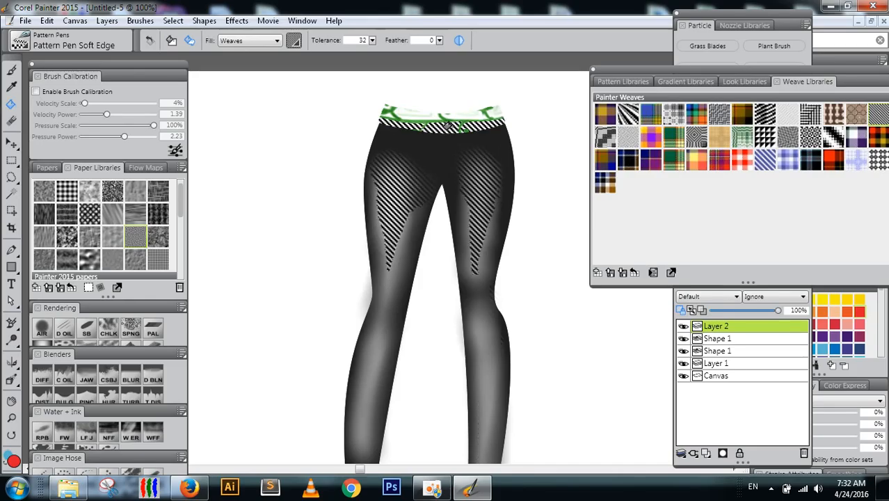
key("ctrl+z")
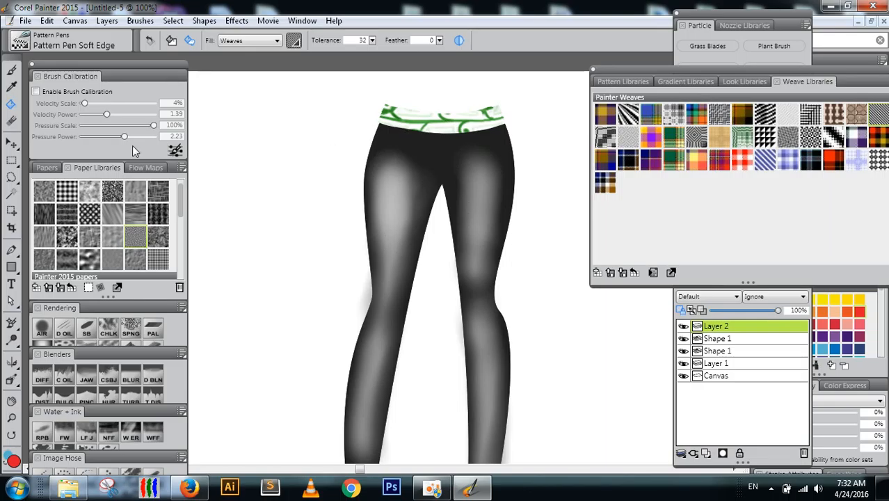
Draw a Pen shape over the waistband with a curved upper edge, a straight right side and a curved lower edge, redoing the distorted right corner
left_click(11, 250)
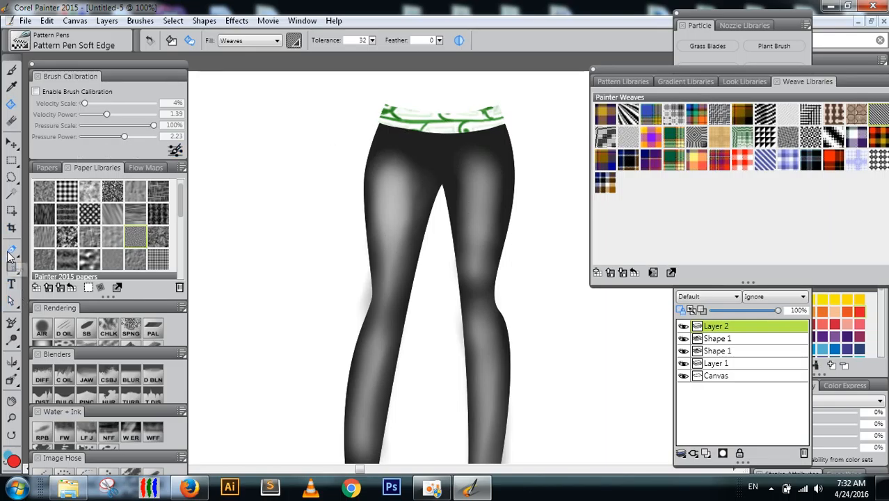
left_click(385, 105)
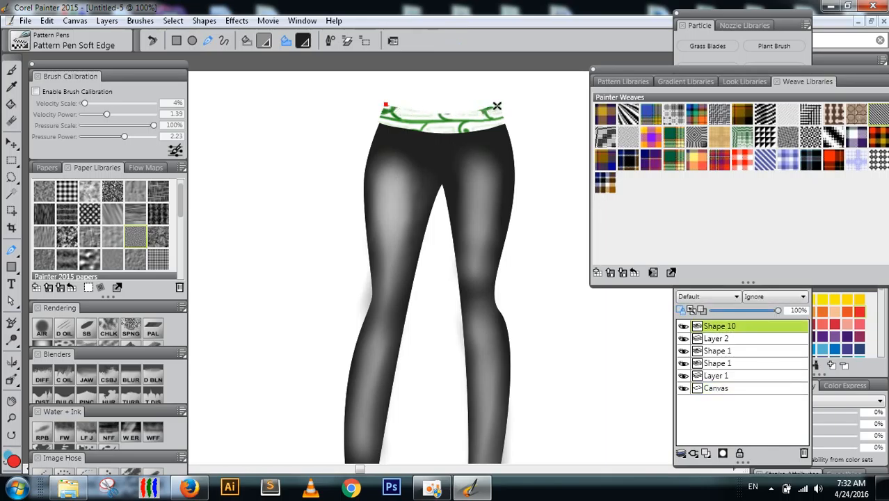
left_click_drag(497, 106, 532, 91)
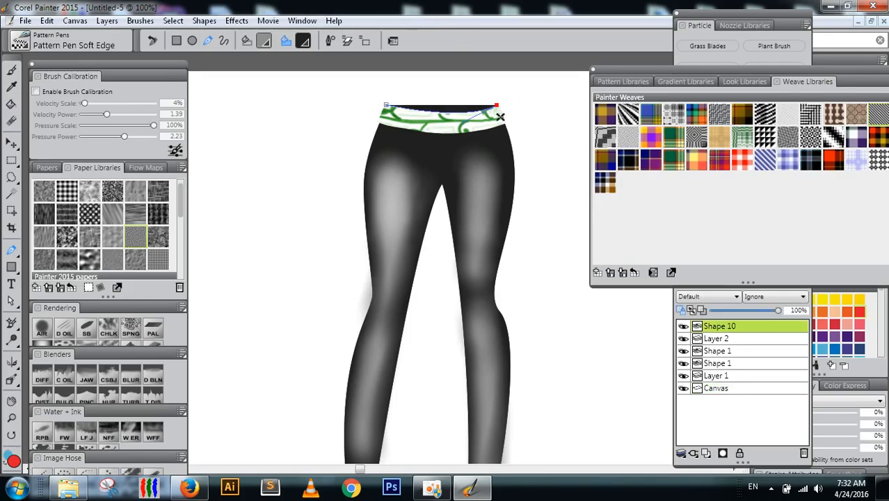
left_click(503, 124)
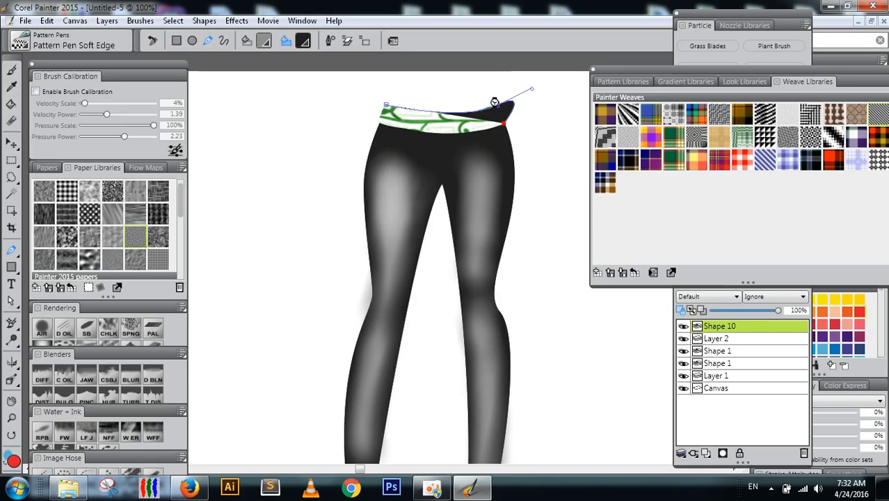
left_click(497, 105)
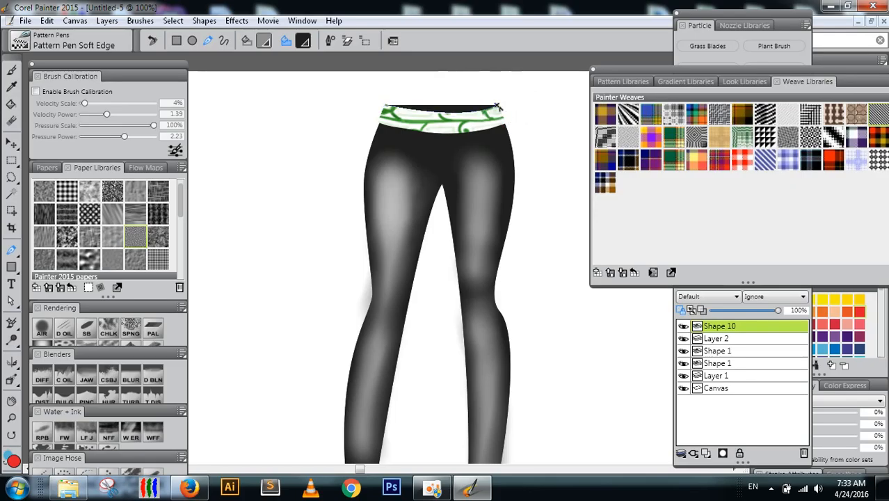
left_click(504, 122)
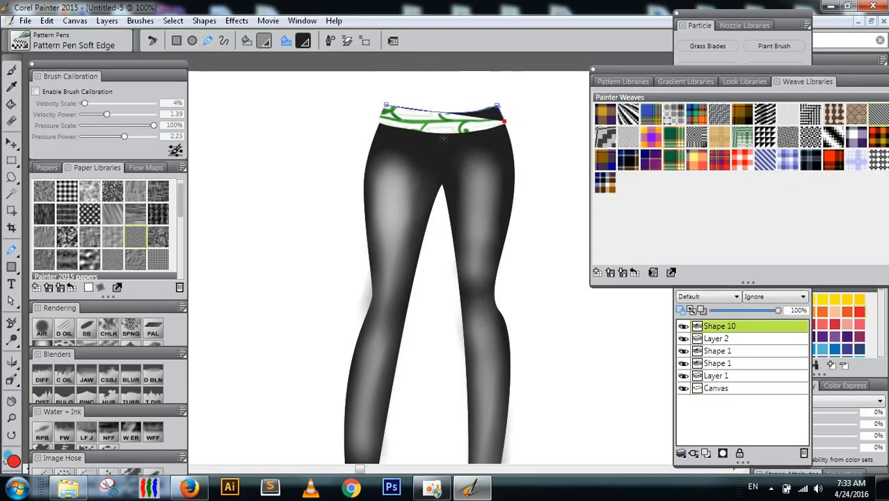
left_click_drag(381, 123, 300, 94)
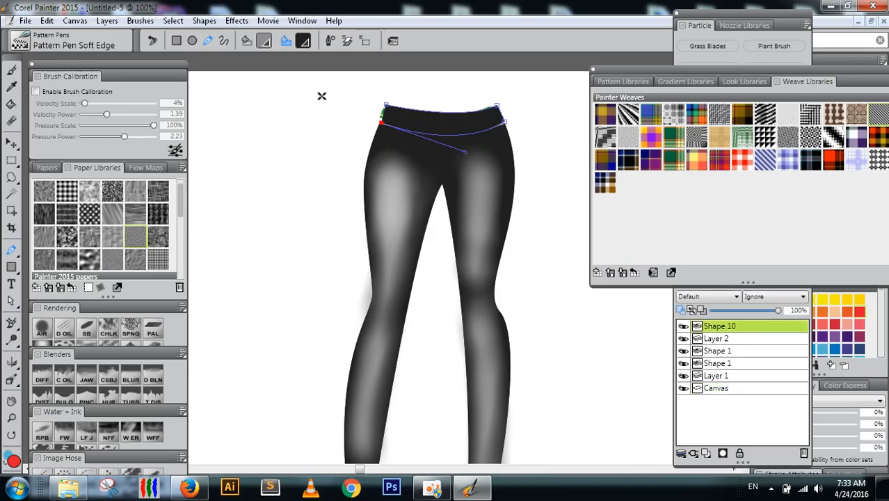
Reselect the Shape 10 outline, extend it to the waistband's lower left corner, and close it at the upper left corner
left_click(382, 123)
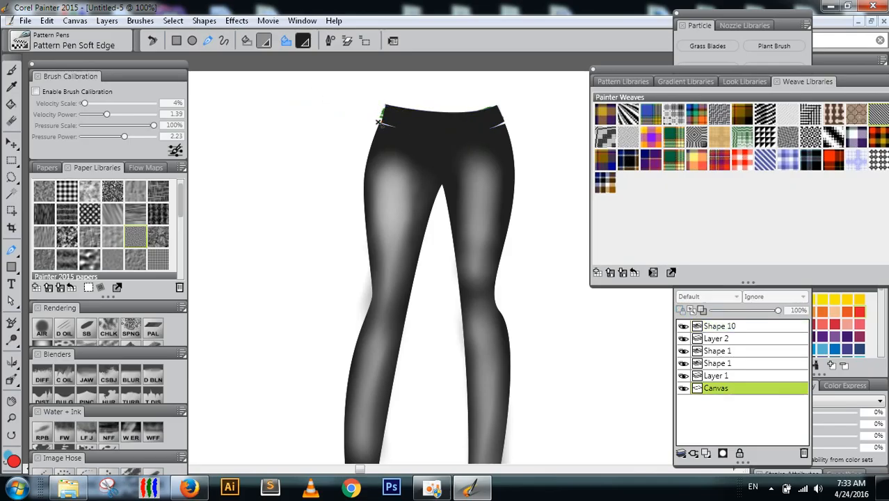
left_click(386, 106)
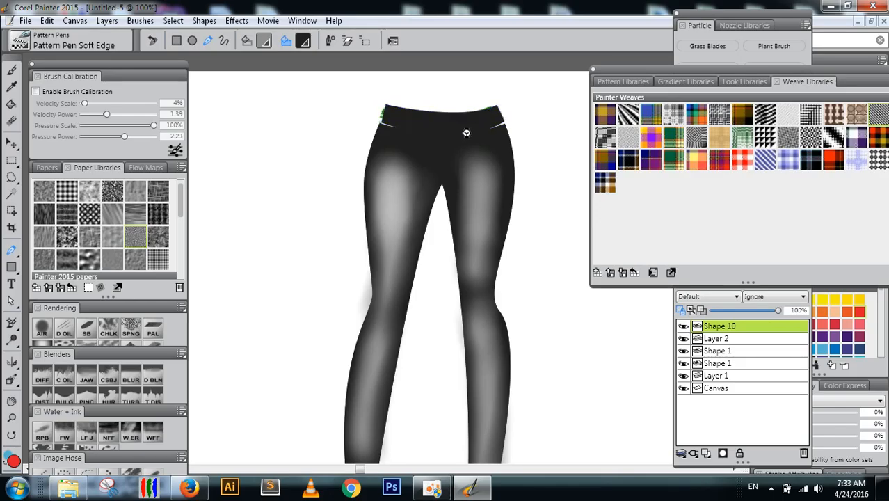
left_click(405, 125)
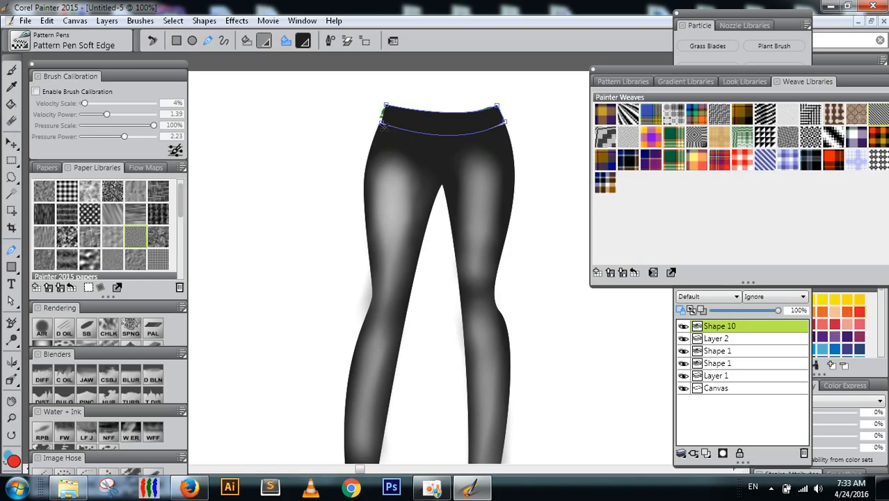
left_click(381, 124)
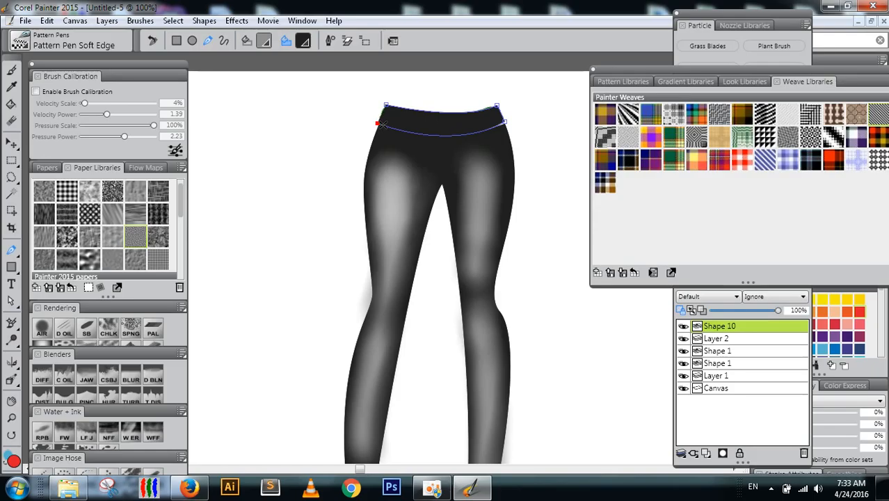
left_click(387, 106)
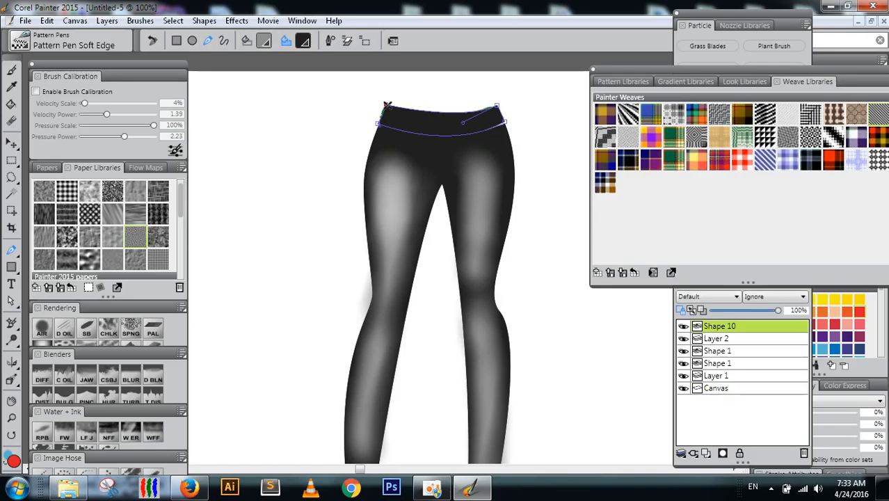
Dismiss the system performance prompt, select the Shape 10 waistband shape, and nudge it down slightly
left_click(496, 106)
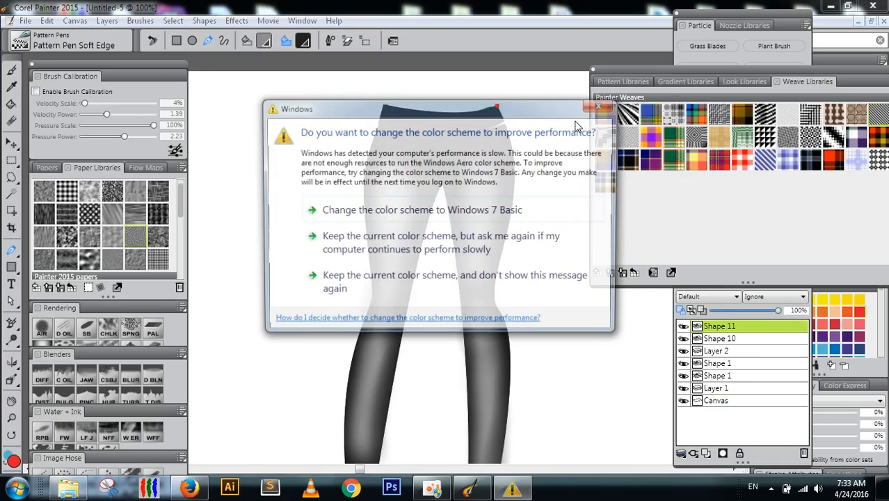
left_click(601, 105)
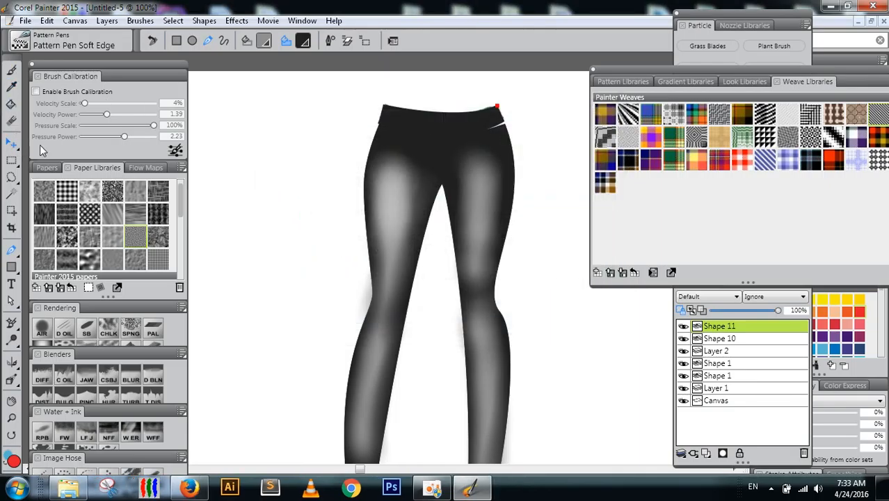
left_click(680, 311)
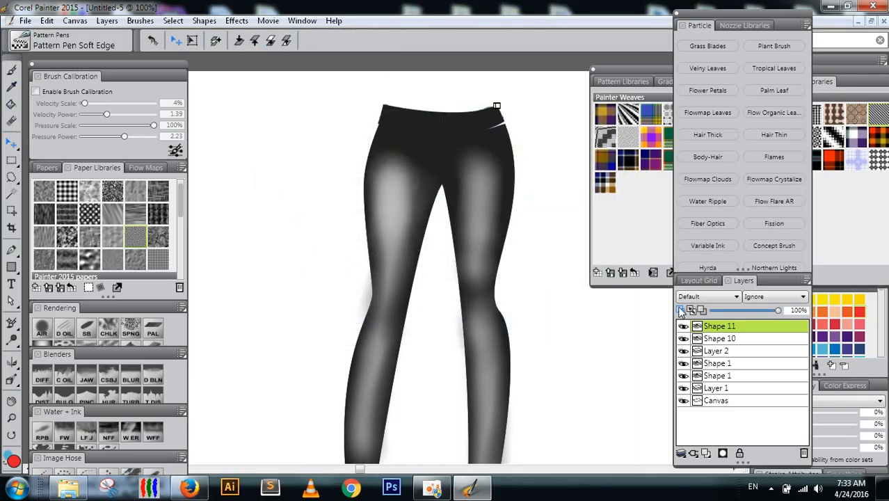
left_click(684, 339)
left_click(684, 339)
left_click(722, 339)
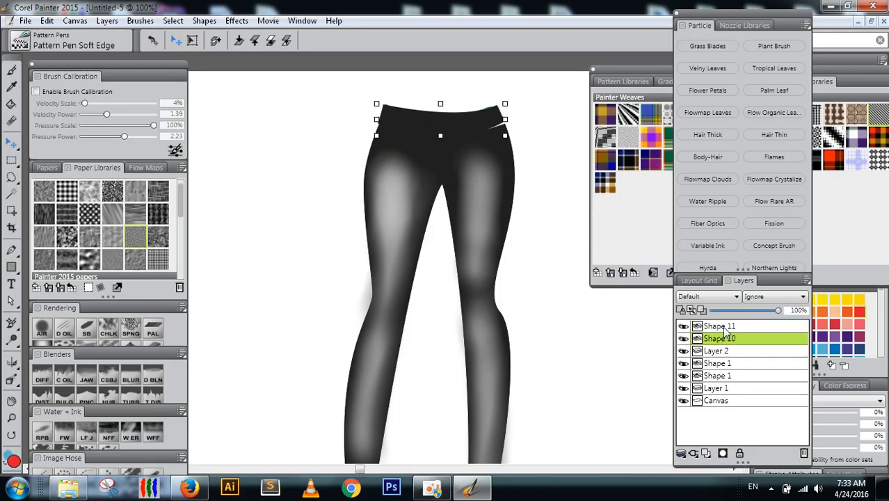
key("Down")
key("Down")
key("Down")
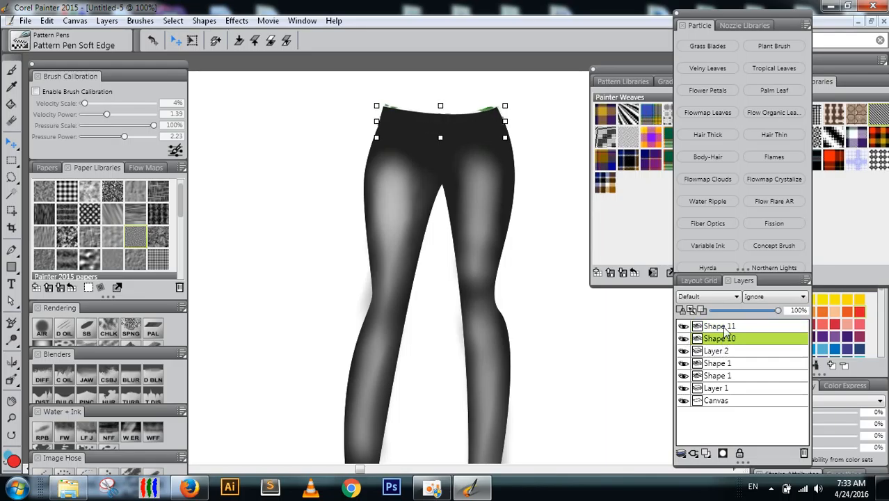
Stretch the upper edge of Shape 10 slightly upward twice, nudging the shape down and a touch right to cover the waistband underneath
left_click(684, 351)
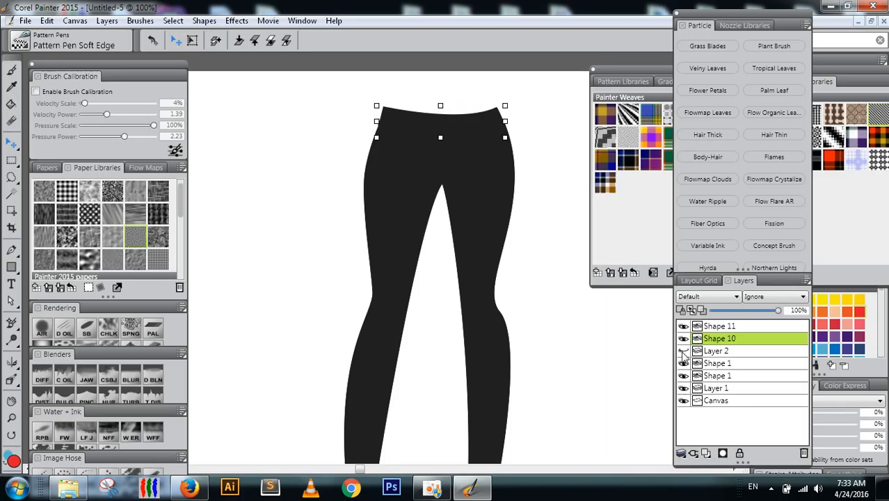
left_click(684, 352)
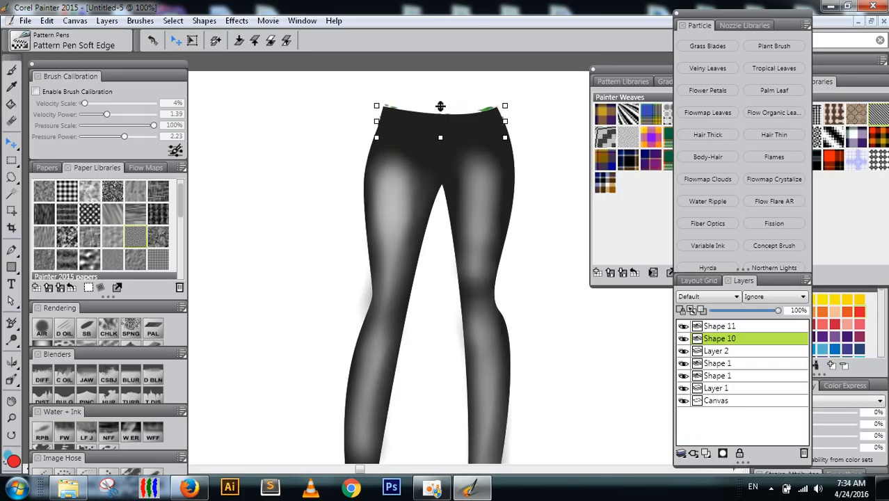
left_click_drag(440, 105, 440, 102)
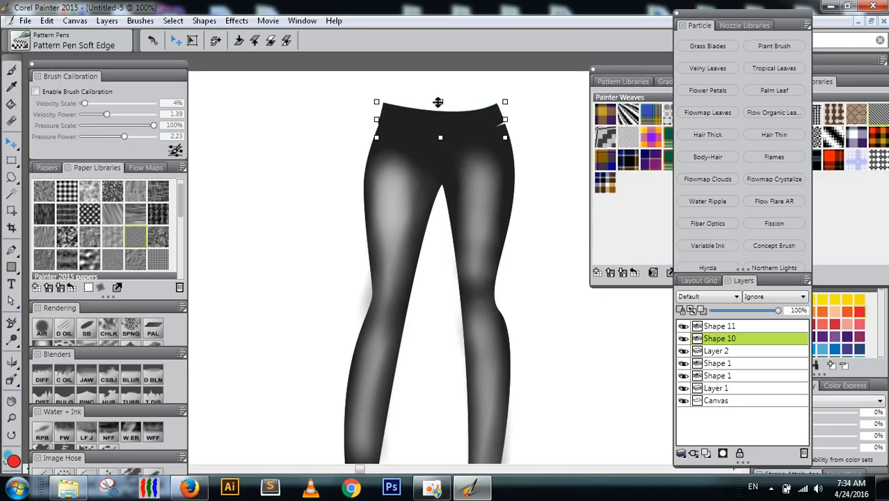
key("Down")
key("Down")
key("Down")
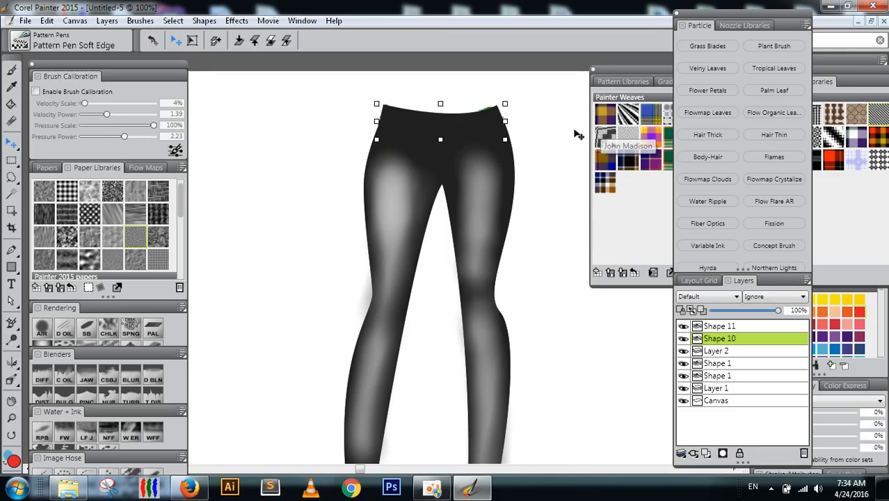
left_click_drag(441, 103, 440, 100)
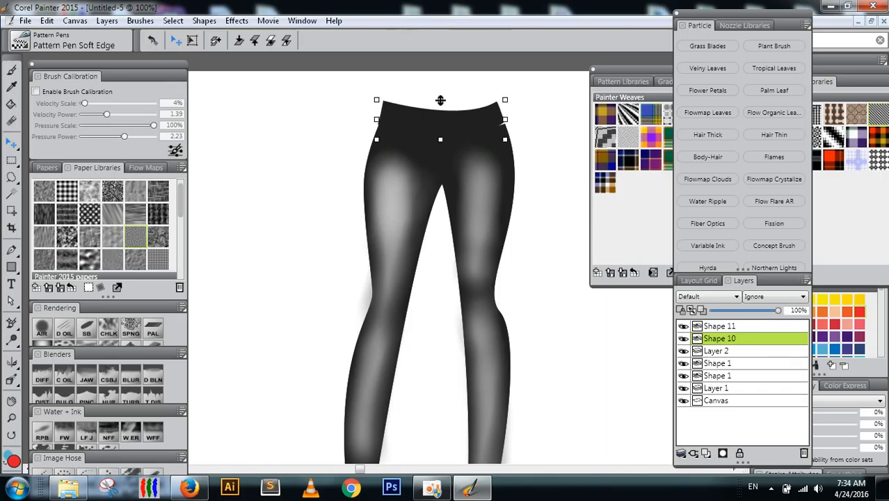
key("Down")
key("Down")
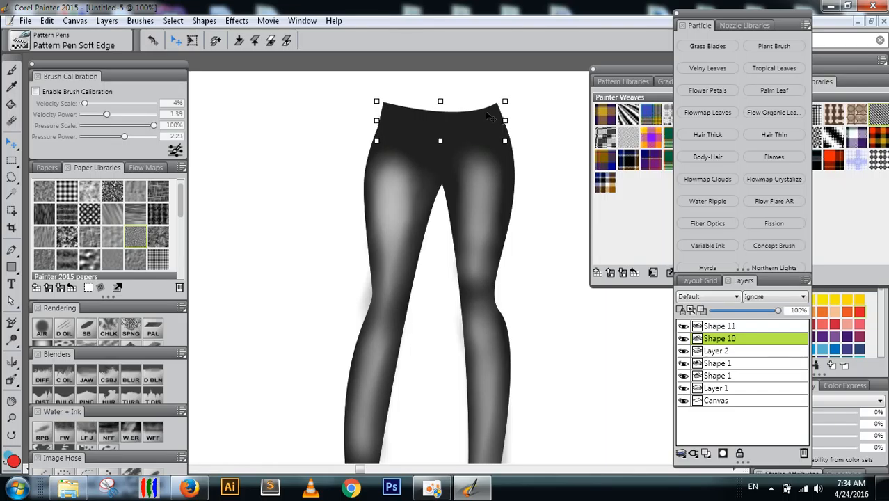
key("Right")
Try filling the waistband shape with the black-and-white diagonal stripe weave using the Paint Bucket, and undo the fill
left_click_drag(736, 16, 706, 240)
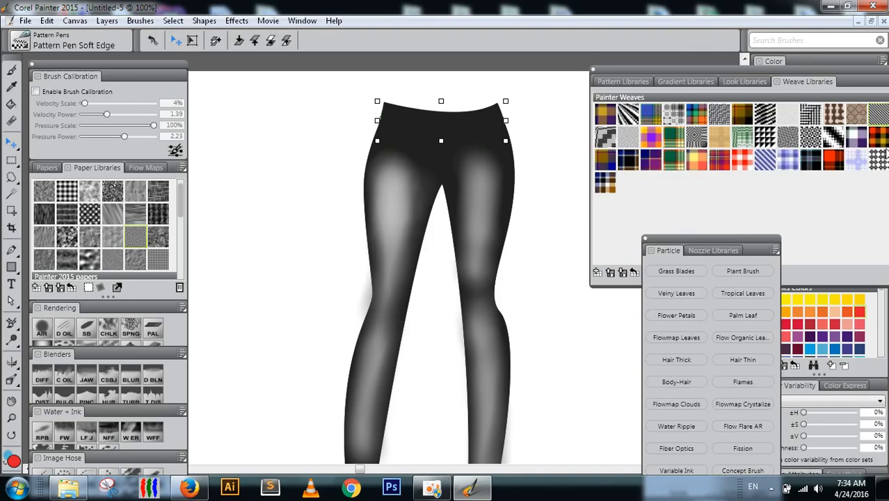
left_click(870, 110)
left_click(15, 110)
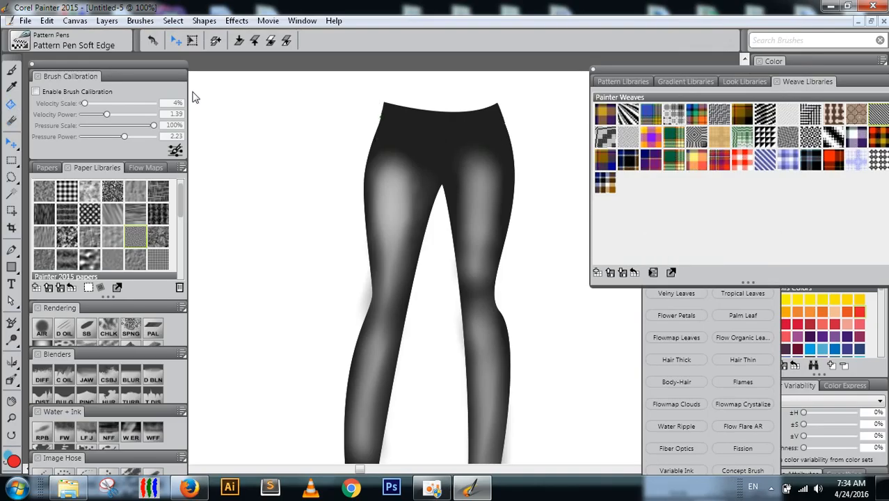
left_click(439, 121)
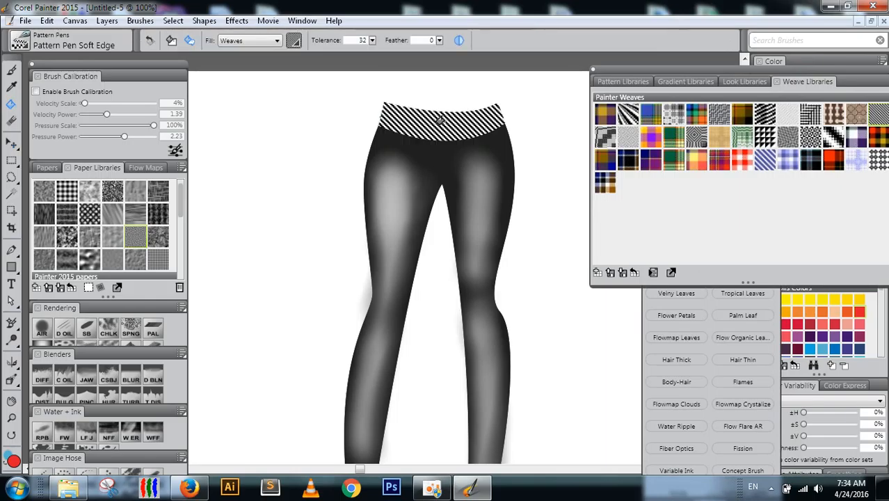
key("ctrl+z")
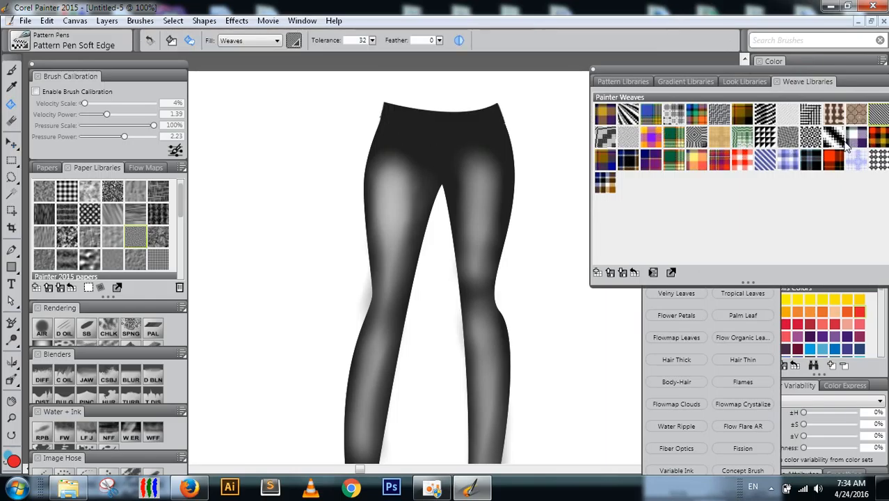
Try the fine black-and-white weave and the blue diagonal stripe weave as waistband fills, undoing each
left_click(655, 146)
left_click(466, 119)
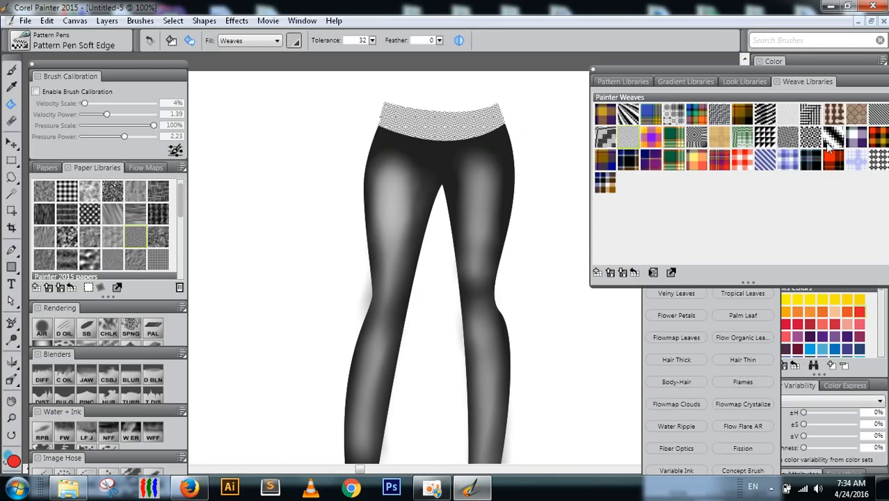
key("ctrl+z")
left_click(764, 162)
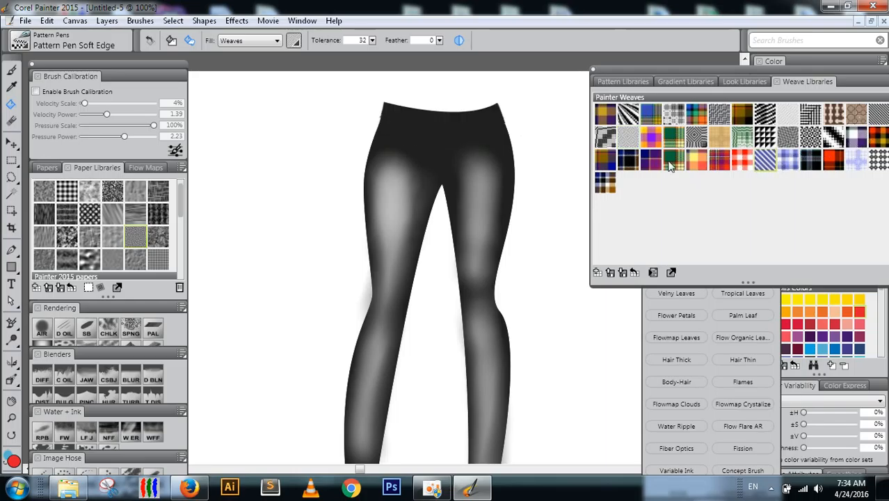
left_click(462, 120)
key("ctrl+z")
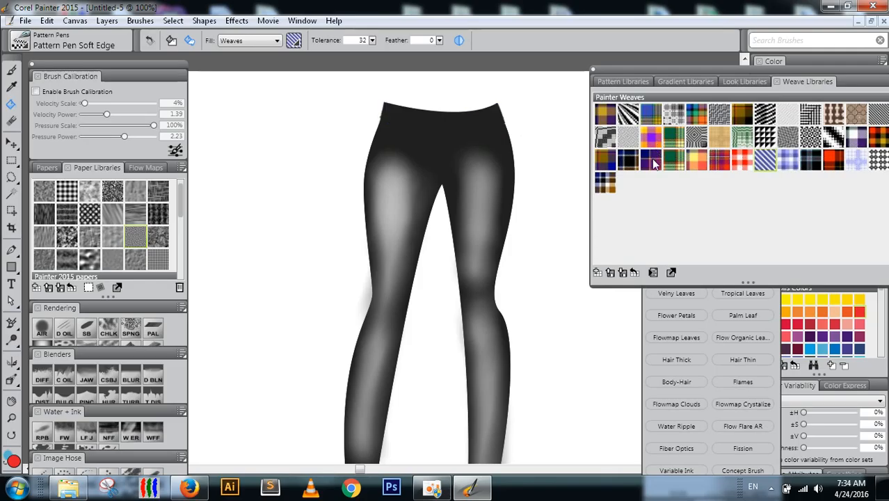
Try the purple and navy plaid and the bold black-and-white zigzag weave as waistband fills, undoing each
left_click(654, 164)
left_click(470, 125)
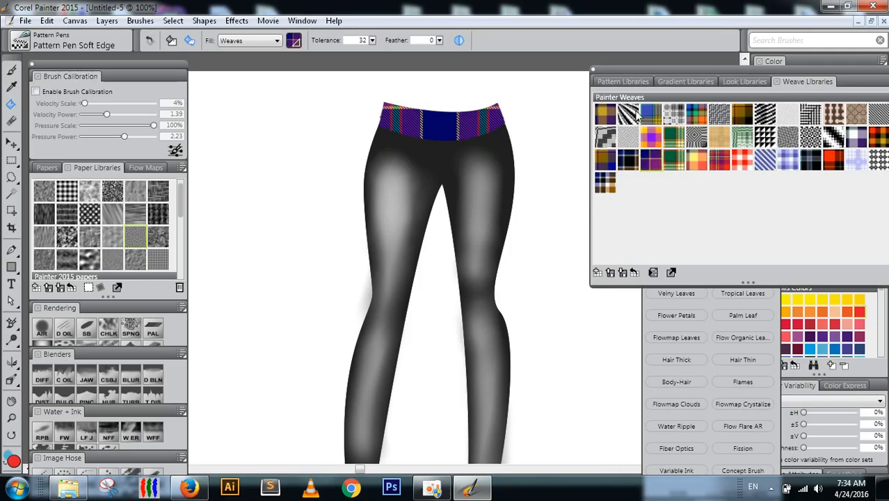
key("ctrl+z")
left_click(628, 115)
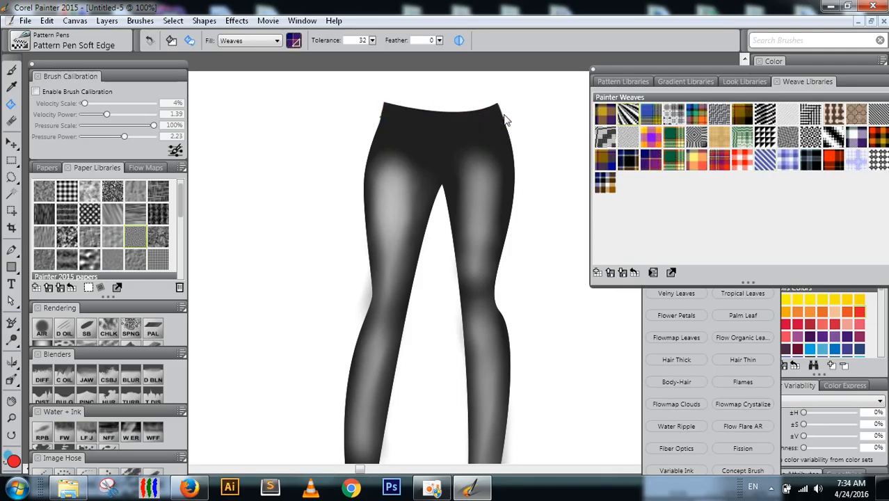
left_click(457, 126)
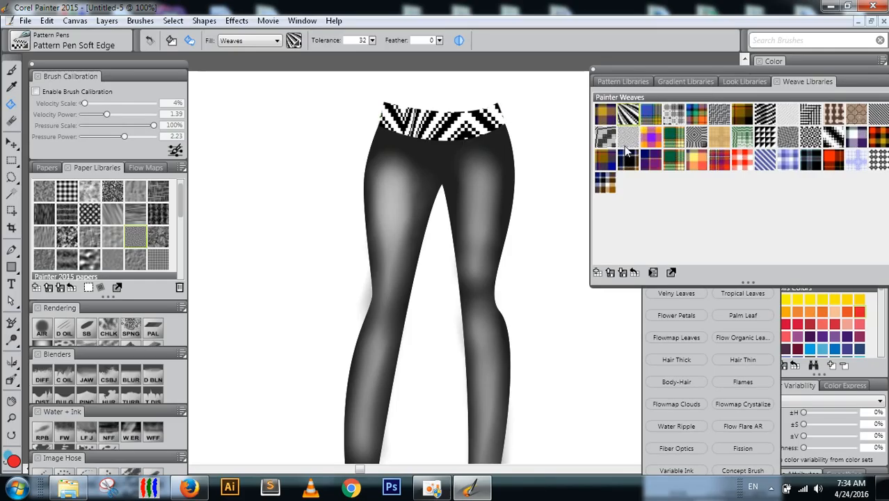
key("ctrl+z")
Fill the waistband shape with the fine black-and-white diagonal stripe weave
left_click(858, 117)
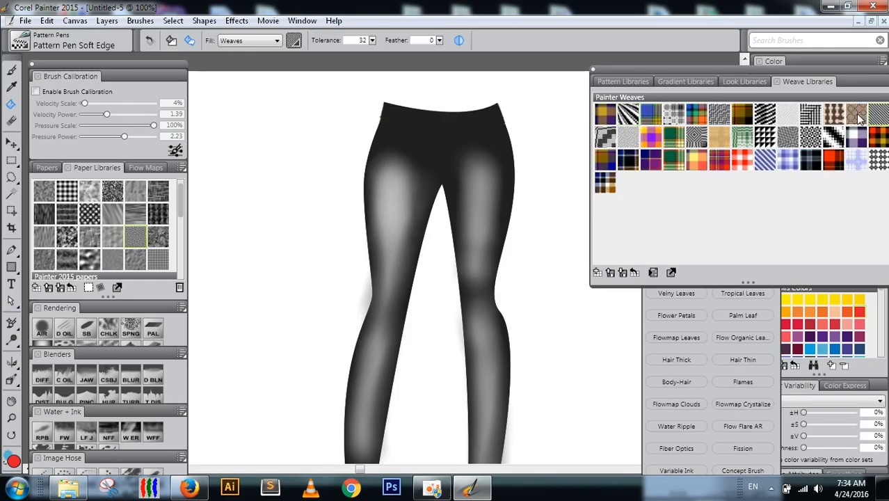
left_click(461, 118)
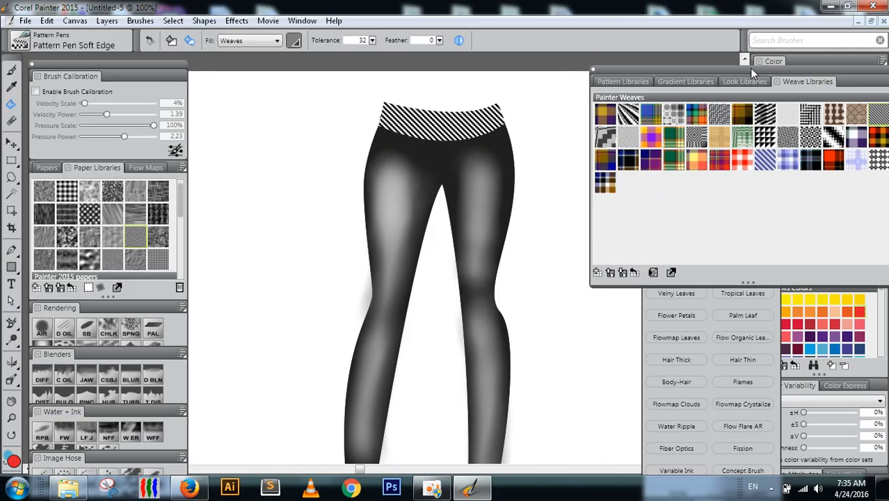
Browse the pattern, gradient and look libraries, choose the Red Streak Neon brush look, and dismiss the system performance prompt
left_click(624, 82)
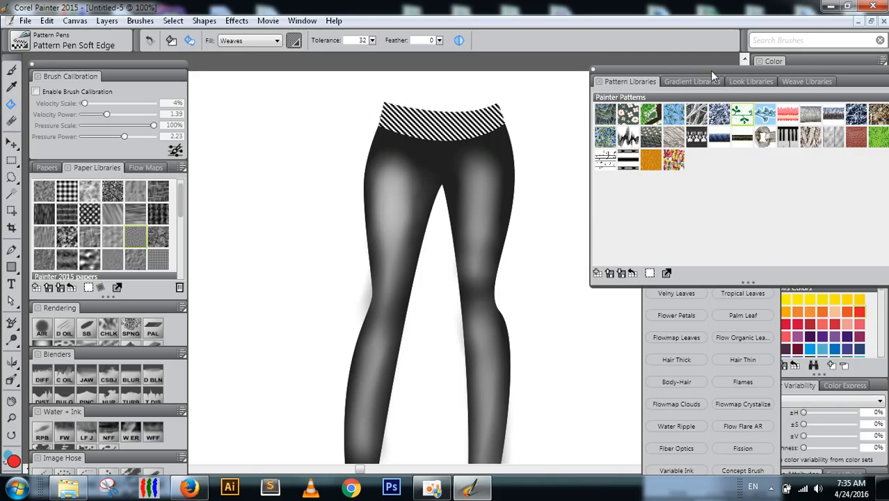
left_click(691, 84)
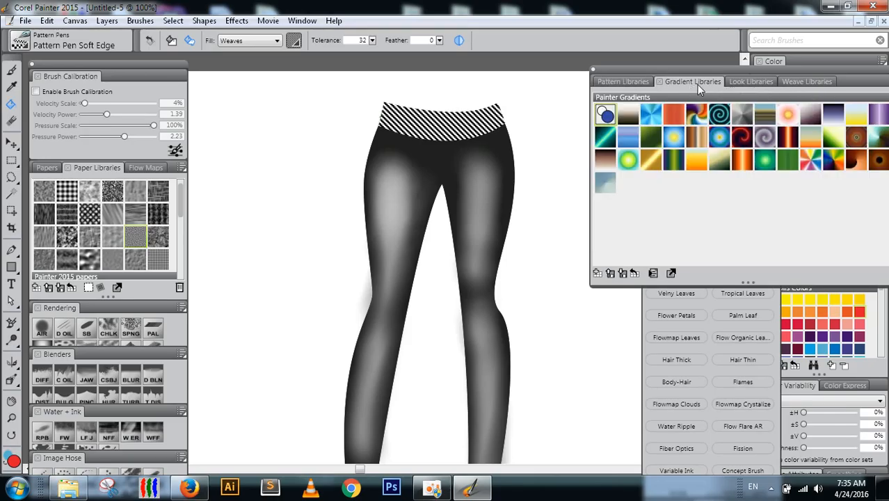
left_click(757, 82)
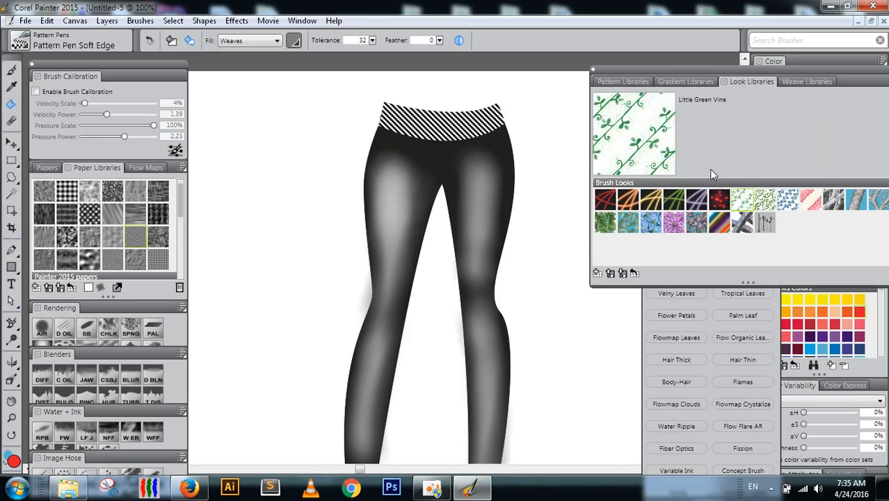
left_click(607, 200)
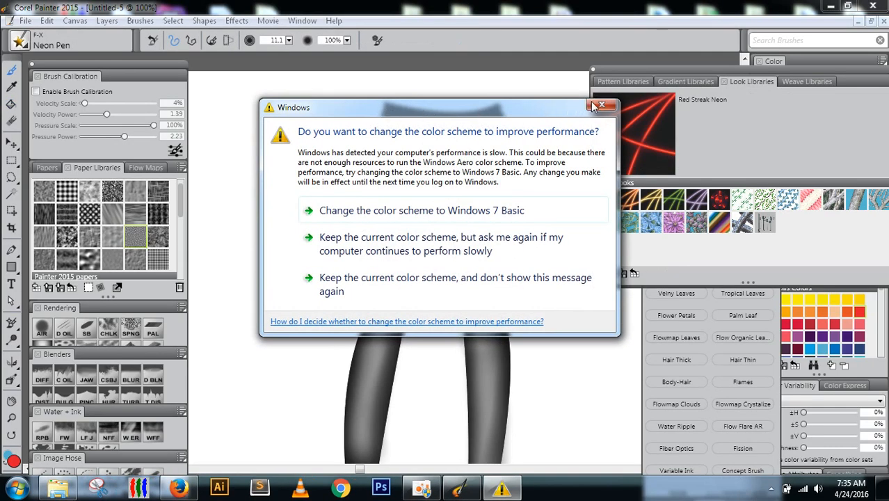
left_click(601, 106)
Try Red Streak Neon strokes across the striped waistband, undoing each one
left_click_drag(382, 110, 462, 119)
key("ctrl+z")
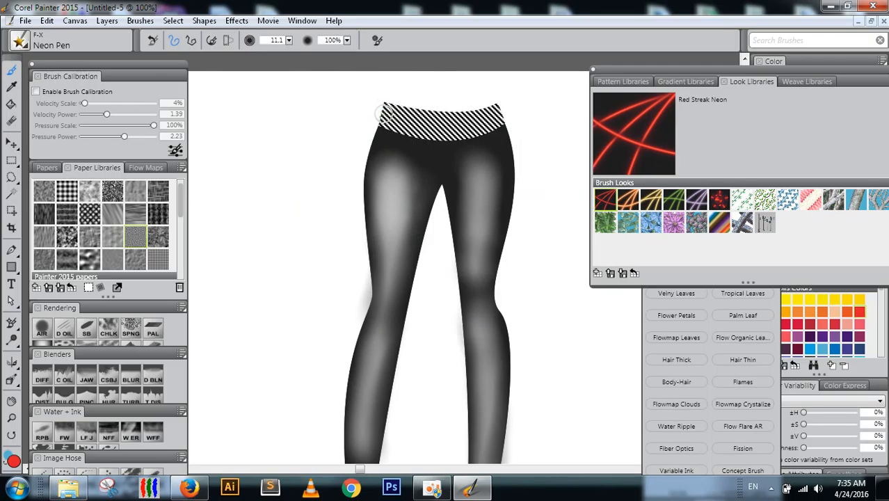
left_click_drag(389, 115, 395, 117)
key("ctrl+z")
Examine the waistband up close, hiding and showing the Shape 10 layer to compare it with the vine pattern underneath
key("ctrl+plus")
key("ctrl+plus")
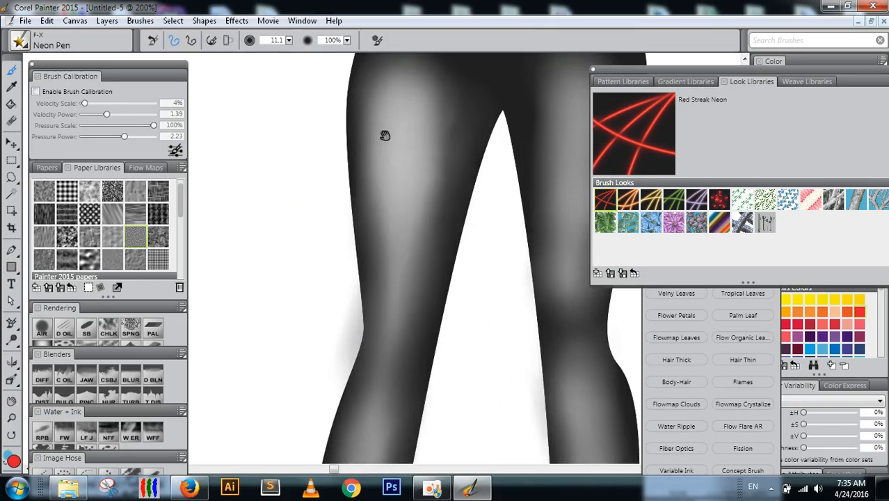
left_click_drag(384, 136, 298, 323)
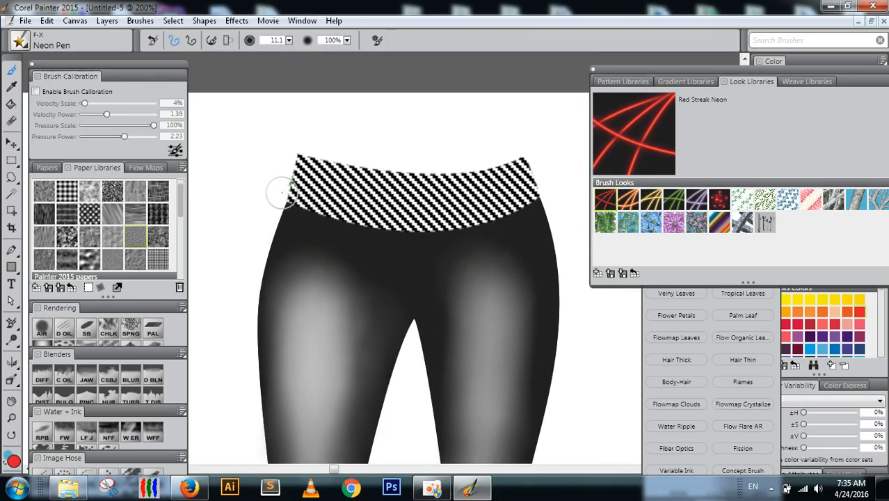
left_click(775, 373)
left_click_drag(712, 238, 782, 9)
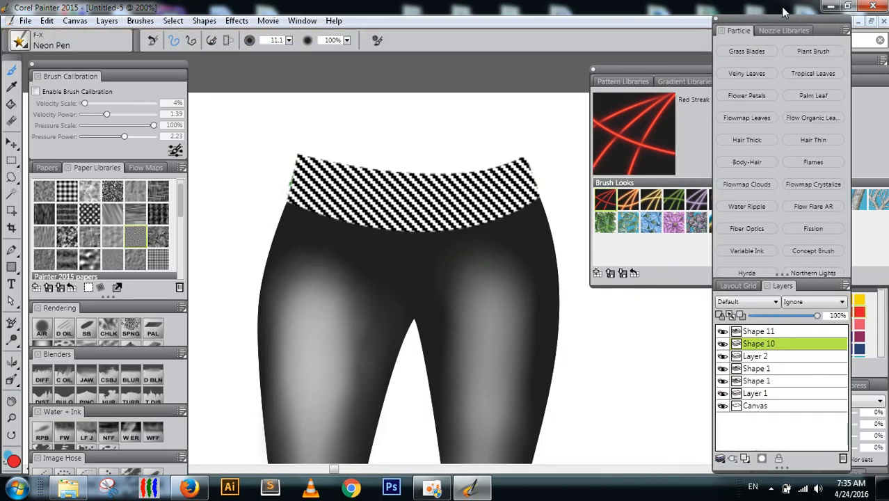
left_click(723, 344)
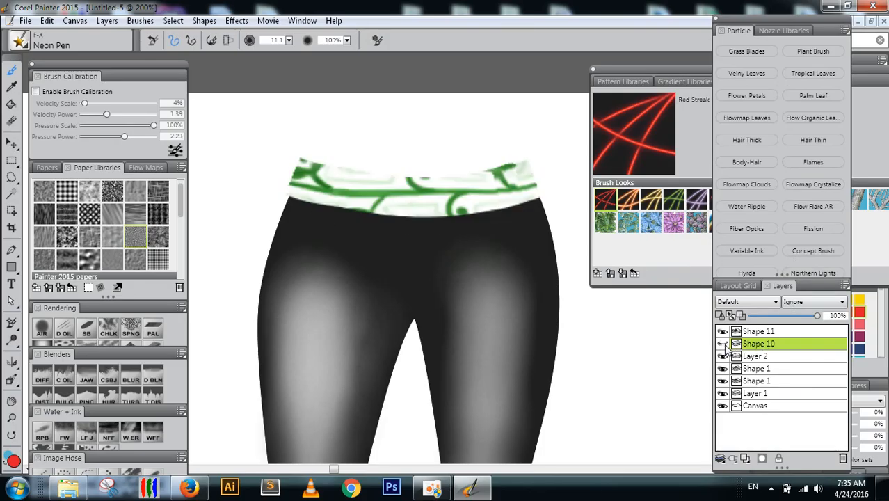
left_click(723, 344)
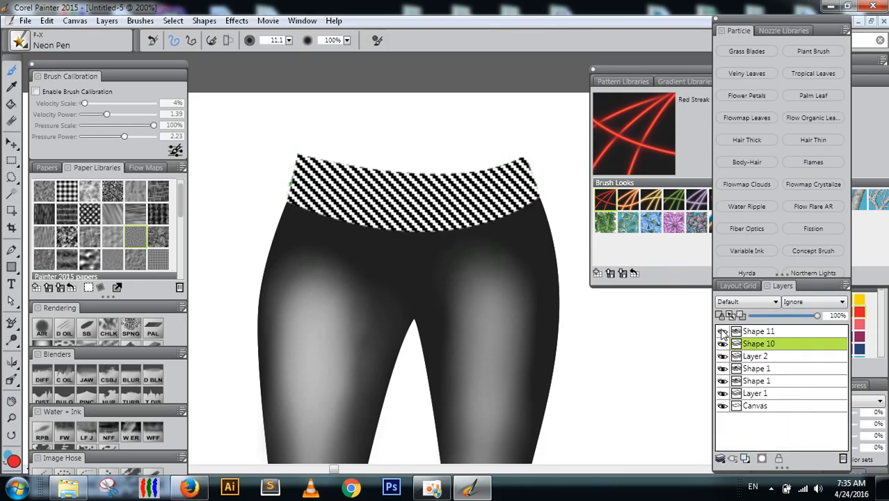
Select the Shape 11 layer, try a short neon stroke at the waistband's left end, and undo it
left_click(751, 332)
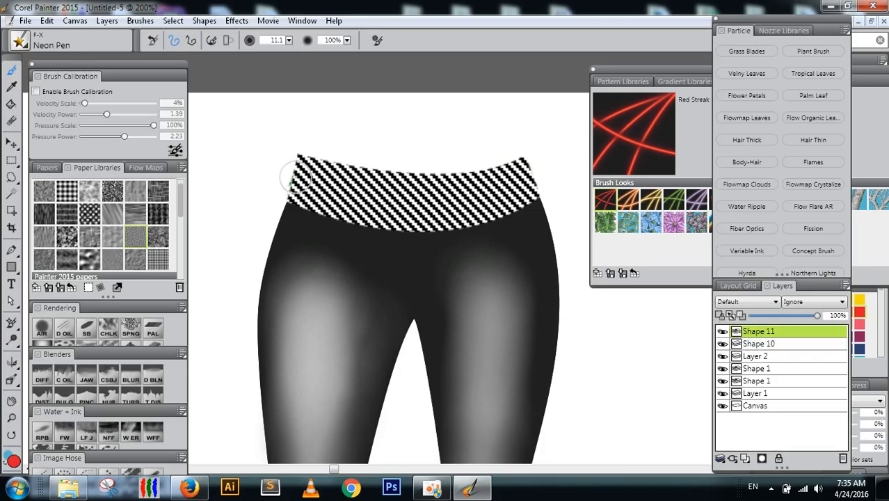
left_click_drag(292, 177, 341, 182)
key("ctrl+z")
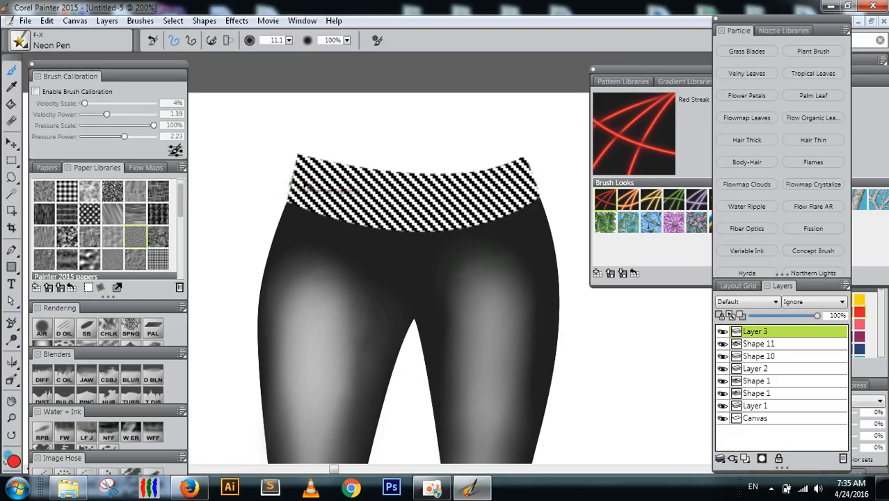
Paint a red neon drawstring on Layer 3, running along the striped waistband with a centre knot and two hanging ends
mouse_move(295, 181)
left_mouse_down()
mouse_move(325, 185)
mouse_move(306, 181)
mouse_move(423, 195)
mouse_move(430, 180)
mouse_move(409, 189)
mouse_move(418, 276)
left_mouse_up()
key("ctrl+z")
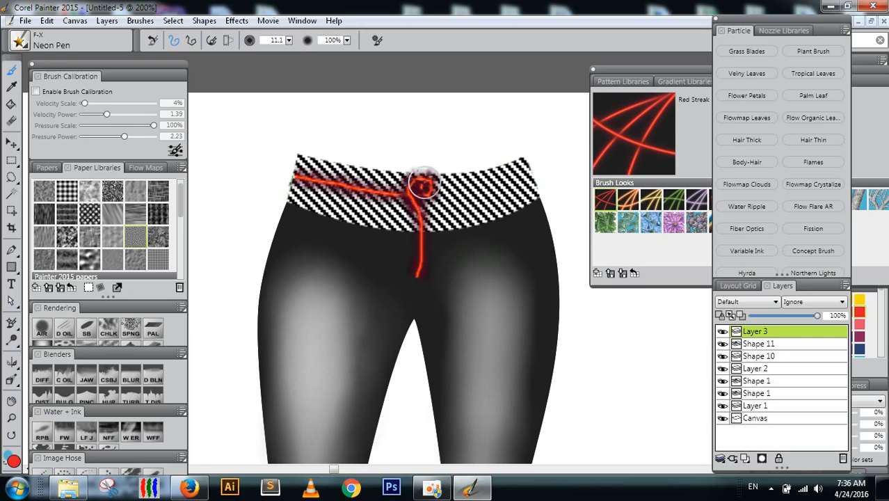
left_click_drag(424, 182, 406, 248)
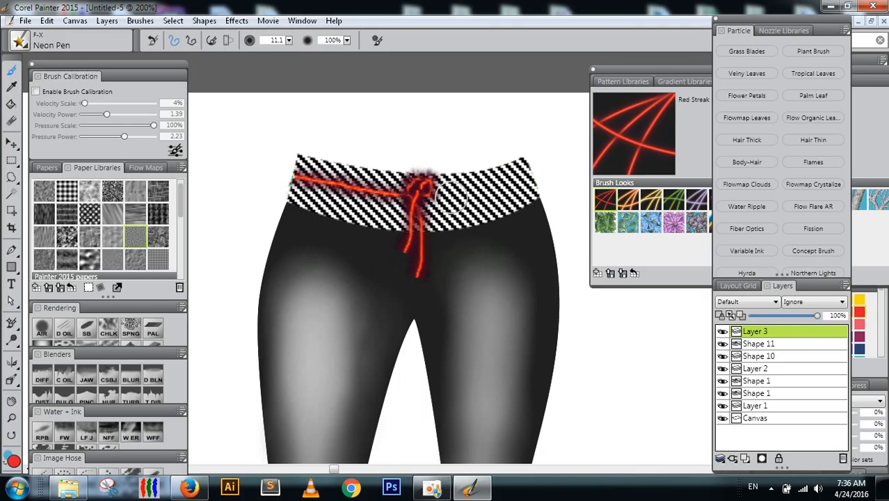
left_click_drag(416, 193, 528, 171)
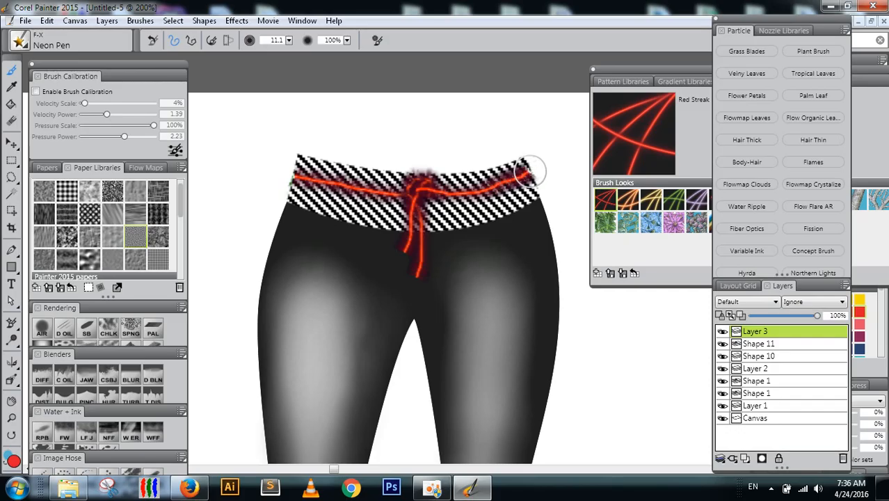
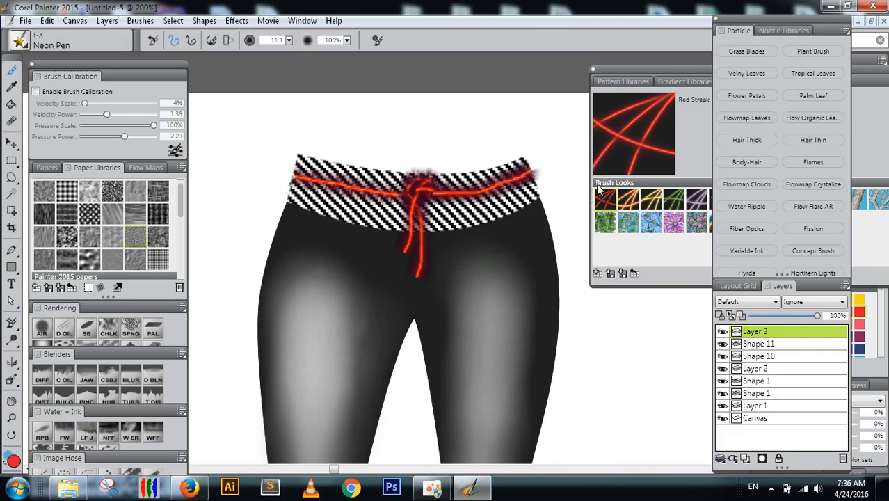
Close the brush looks library and move the Brush Calibration palette group away to show the whole leggings on the canvas
left_click(729, 345)
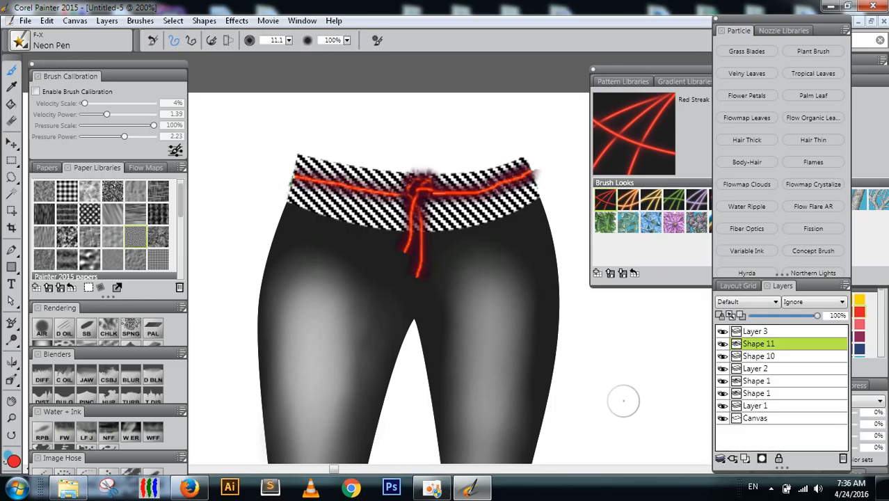
key("ctrl+minus")
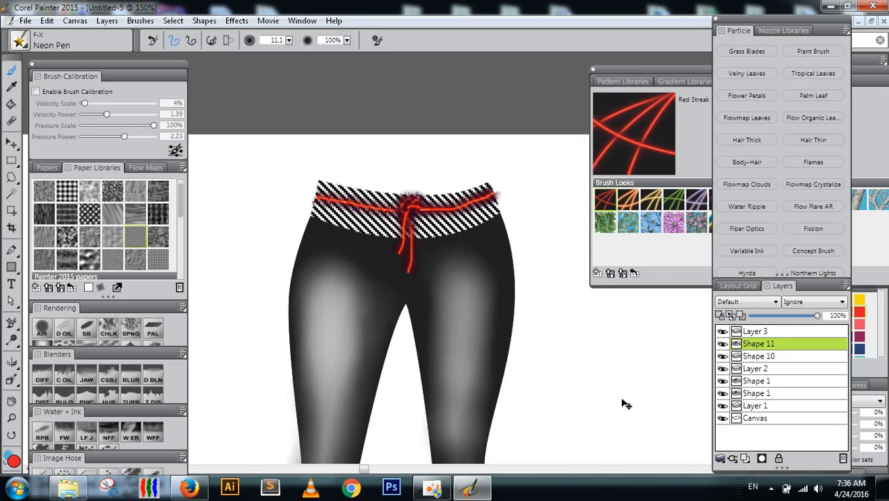
key("ctrl+minus")
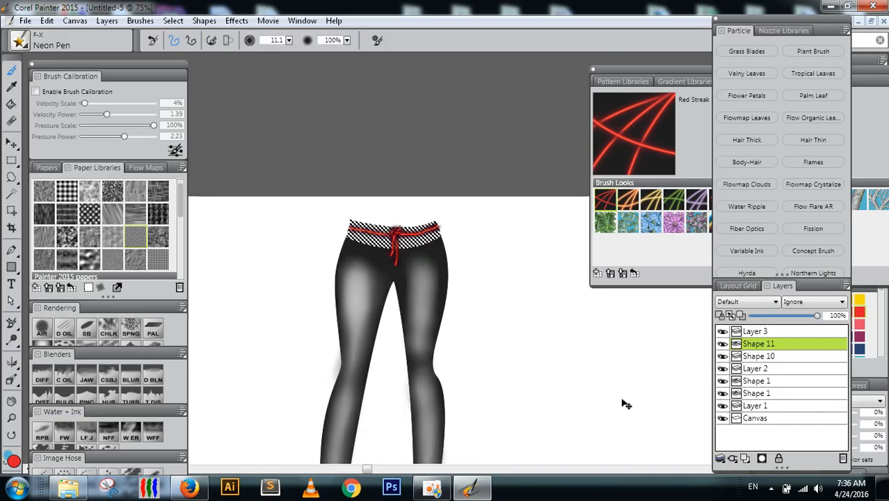
key("ctrl+minus")
mouse_move(442, 279)
left_mouse_down()
mouse_move(431, 215)
mouse_move(417, 237)
left_mouse_up()
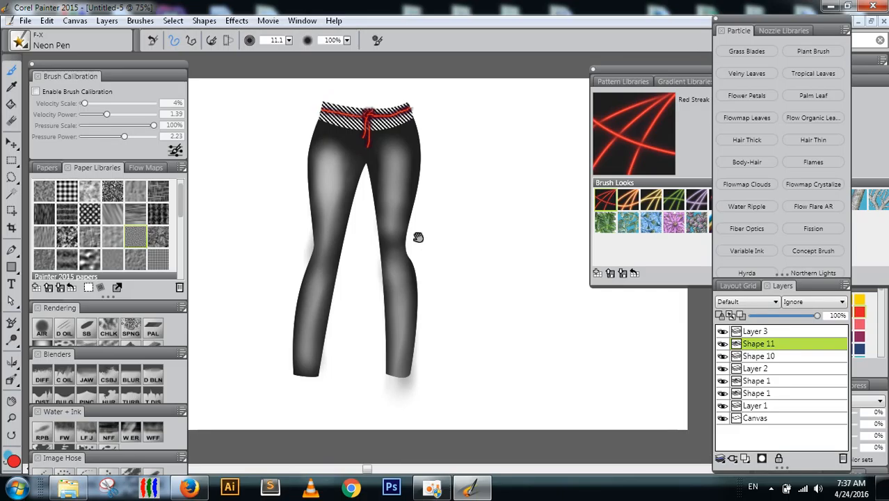
left_click(663, 69)
left_click(593, 70)
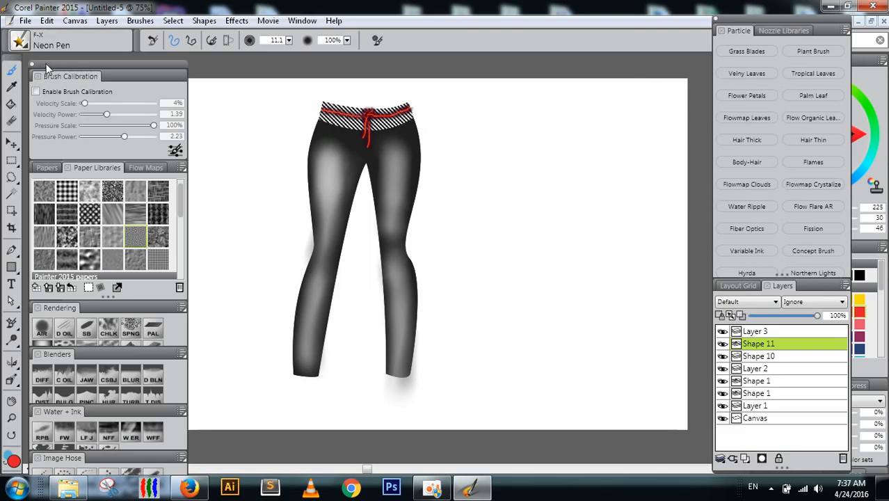
mouse_move(46, 67)
left_mouse_down()
mouse_move(11, 6)
mouse_move(222, 417)
mouse_move(118, 402)
mouse_move(99, 425)
mouse_move(105, 444)
left_mouse_up()
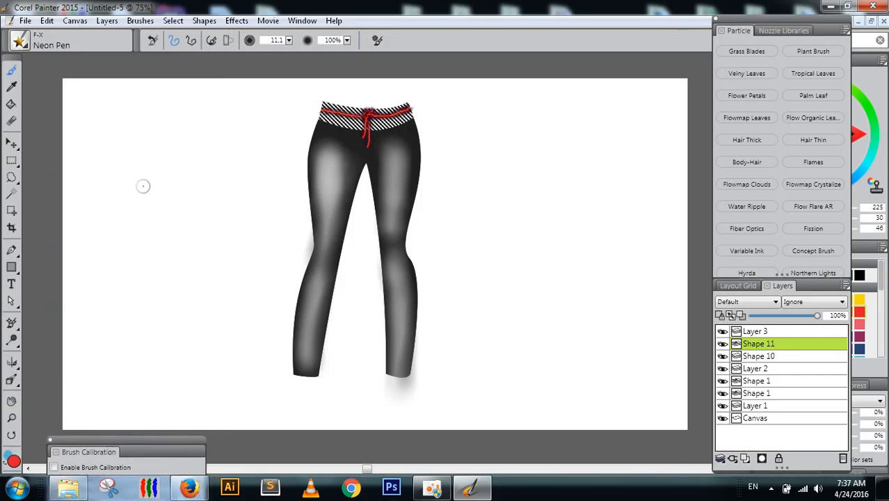
Try a canvas-sized background rectangle after adding a layer above the Canvas and choosing pure blue (0, 0, 255), and delete the rectangle
left_click(769, 417)
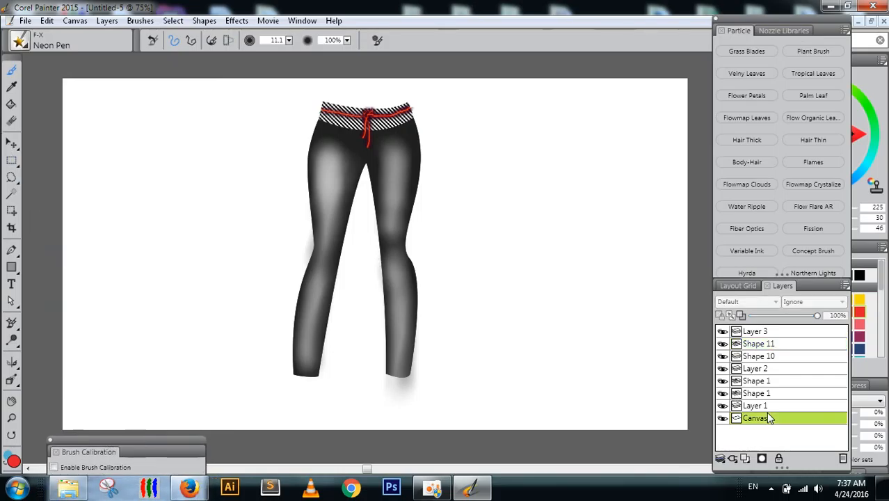
left_click(762, 461)
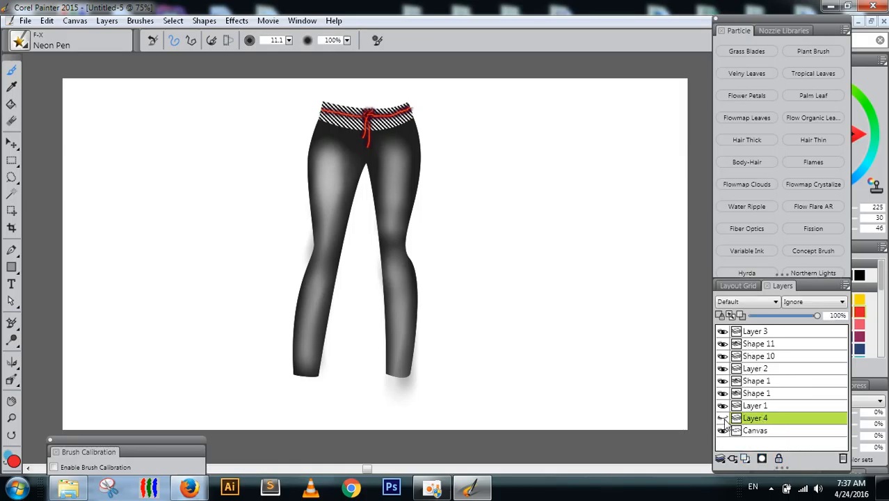
left_click(13, 461)
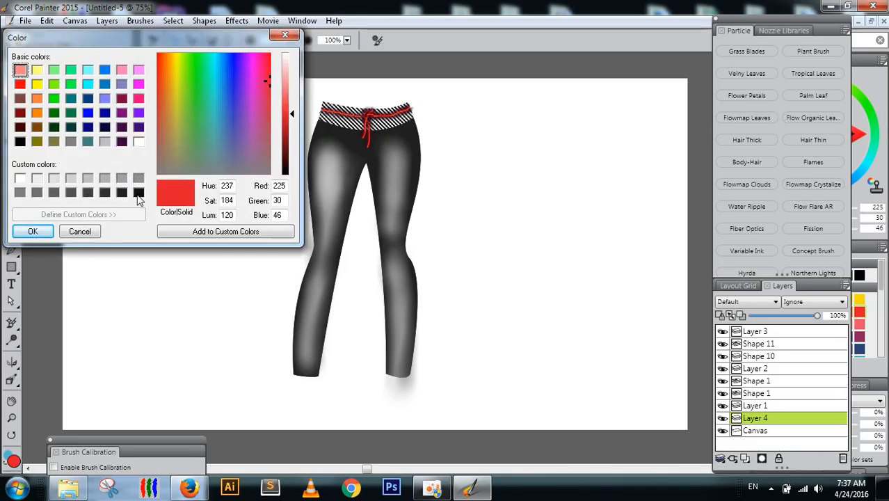
left_click(139, 127)
left_click(88, 112)
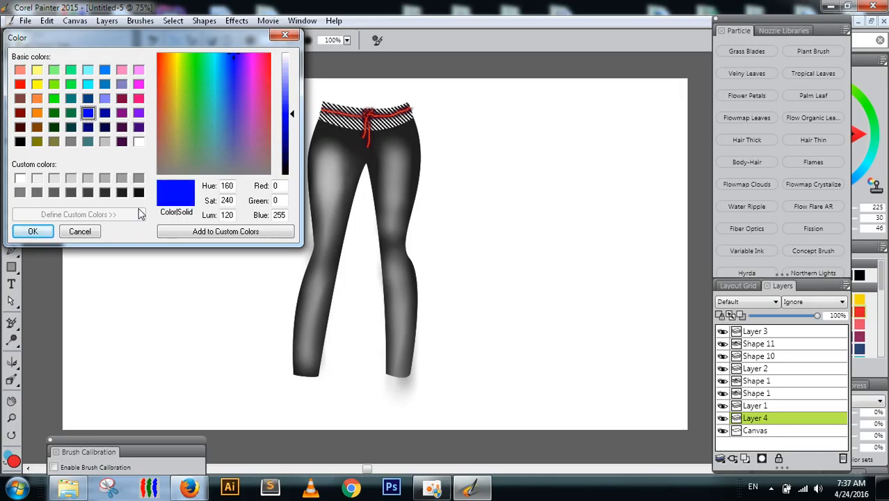
left_click(50, 237)
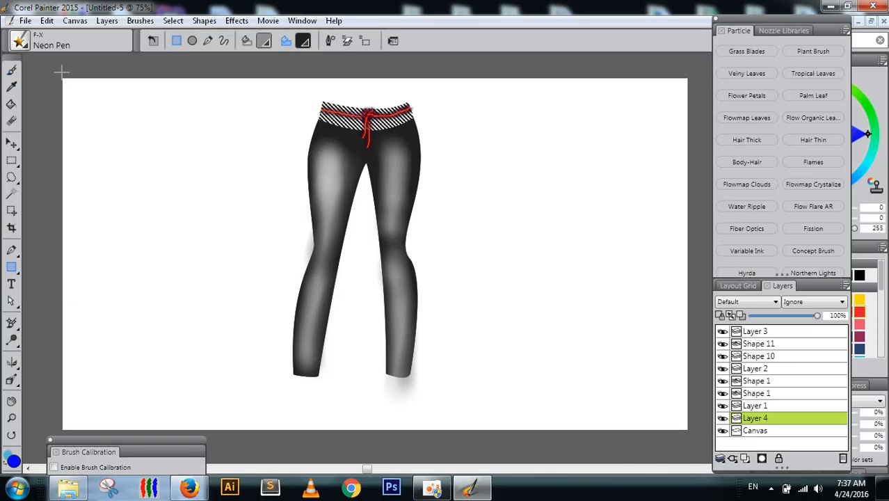
left_click_drag(64, 78, 823, 485)
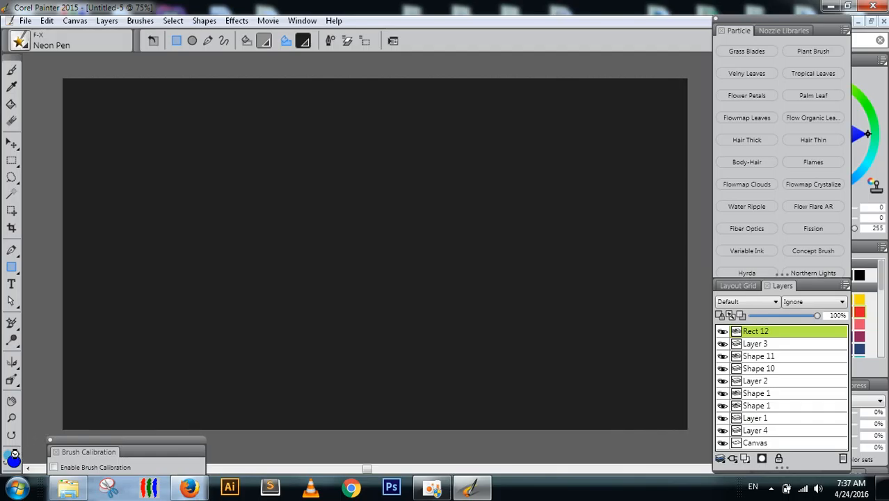
key("Delete")
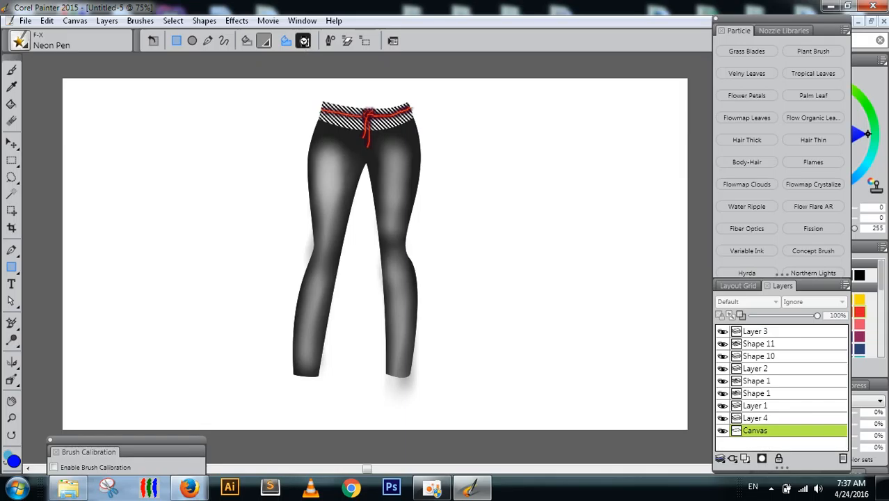
Cover the whole canvas with a rectangle filled in bright blue and place it directly above the Canvas layer
left_click(303, 41)
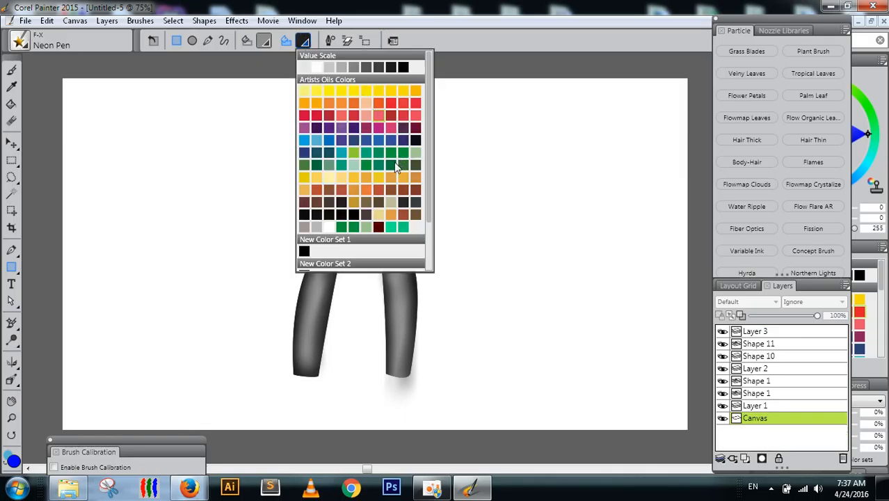
left_click(304, 143)
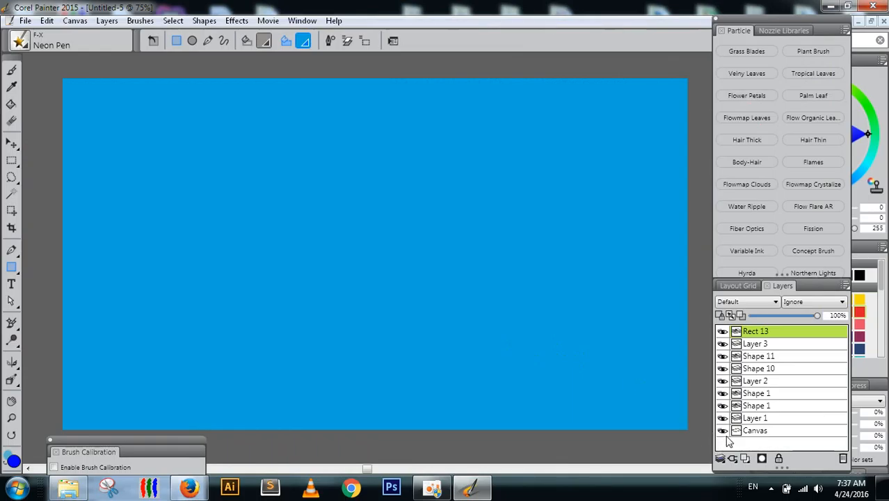
left_click_drag(763, 335, 774, 427)
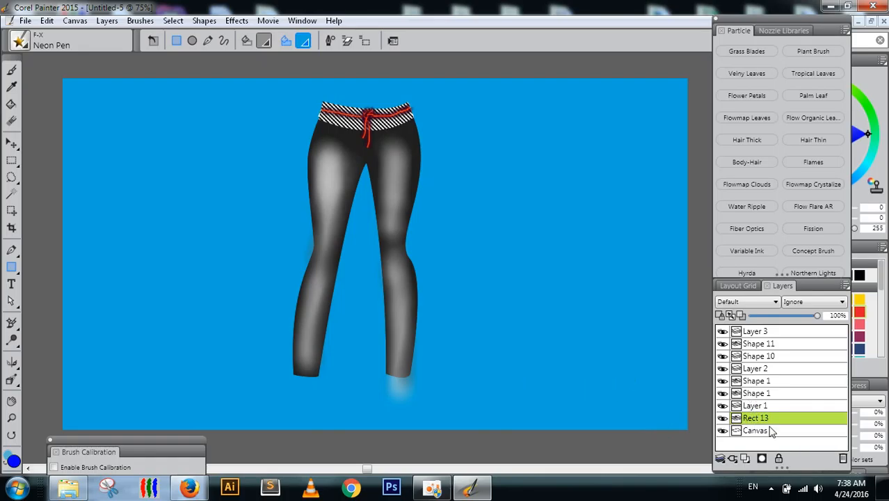
Add a new layer above the blue rectangle and choose the Digital Airbrush AR brush with white (255, 255, 255) as its colour
left_click(745, 459)
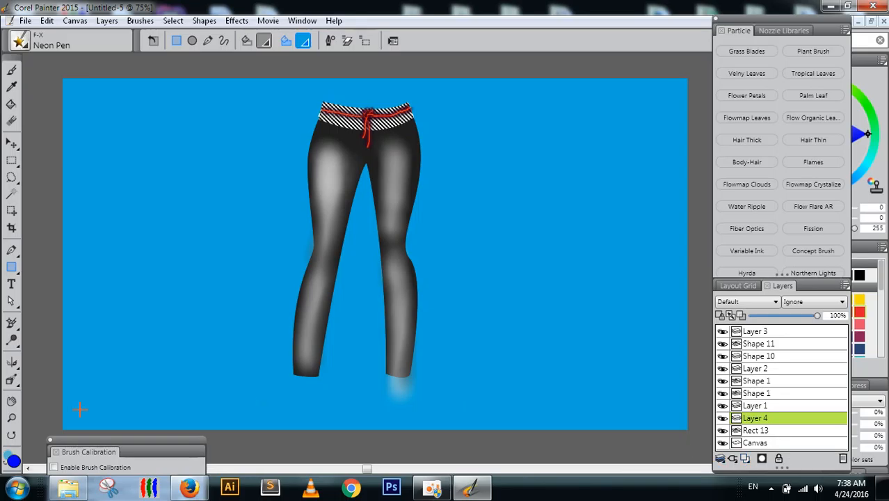
left_click_drag(108, 446, 103, 22)
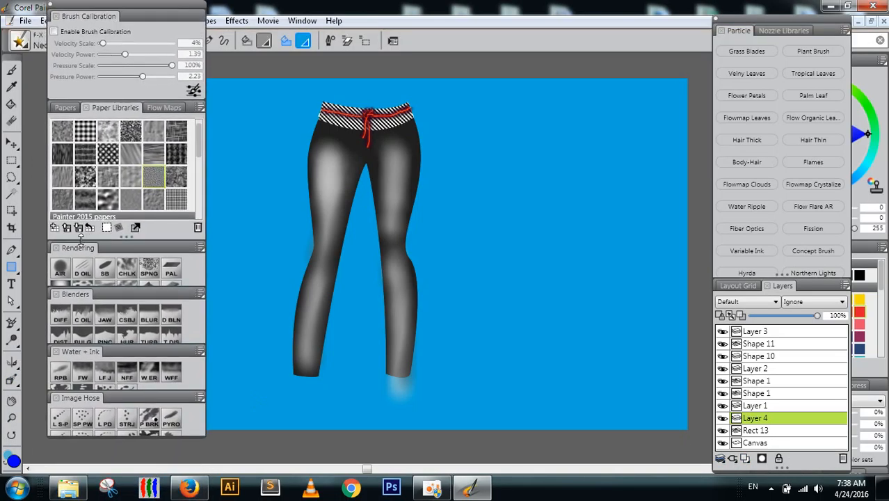
key("b")
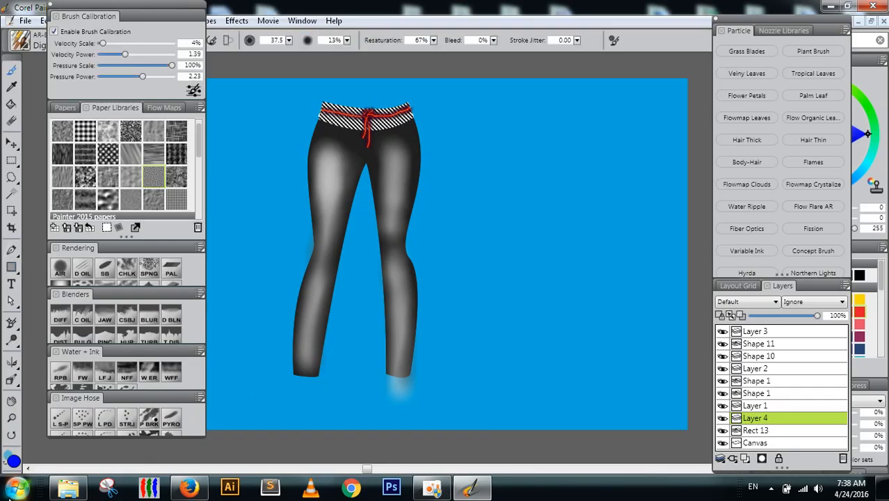
left_click(12, 461)
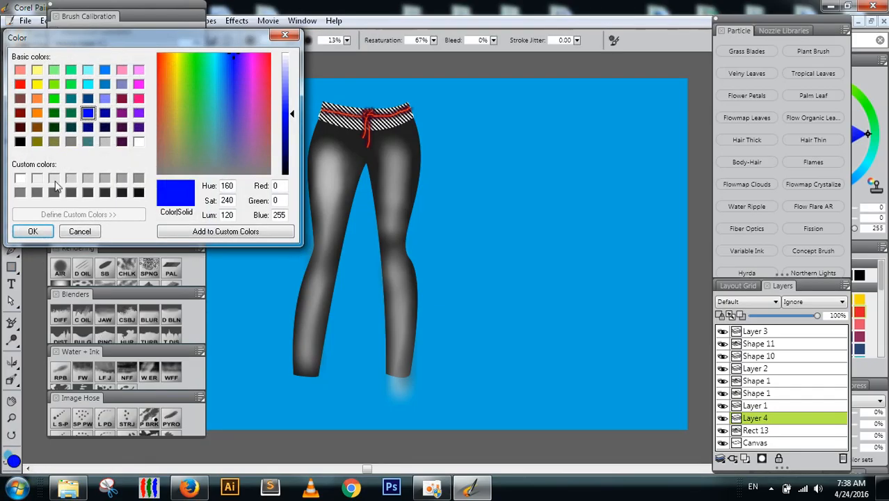
left_click(20, 179)
left_click(32, 231)
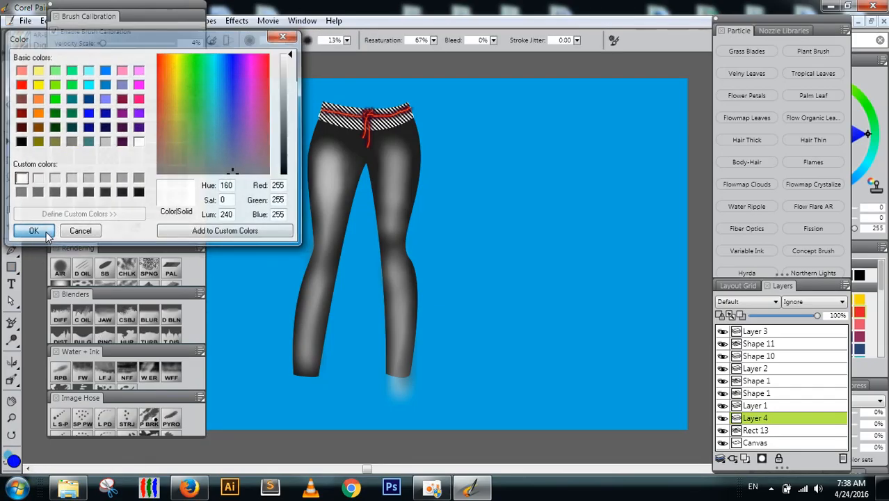
Test a small white airbrush stroke beside the waistband, undo it, and set the brush size to 348.4
left_click_drag(291, 101, 278, 154)
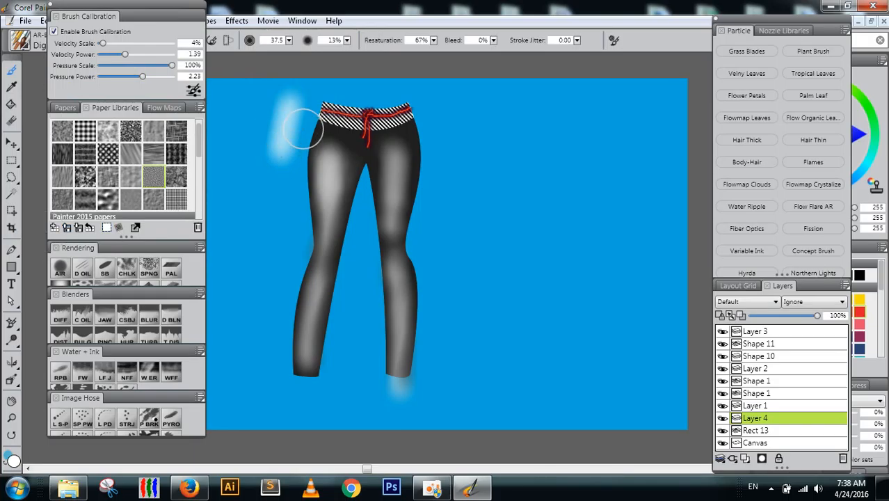
key("ctrl+z")
left_click_drag(160, 16, 128, 161)
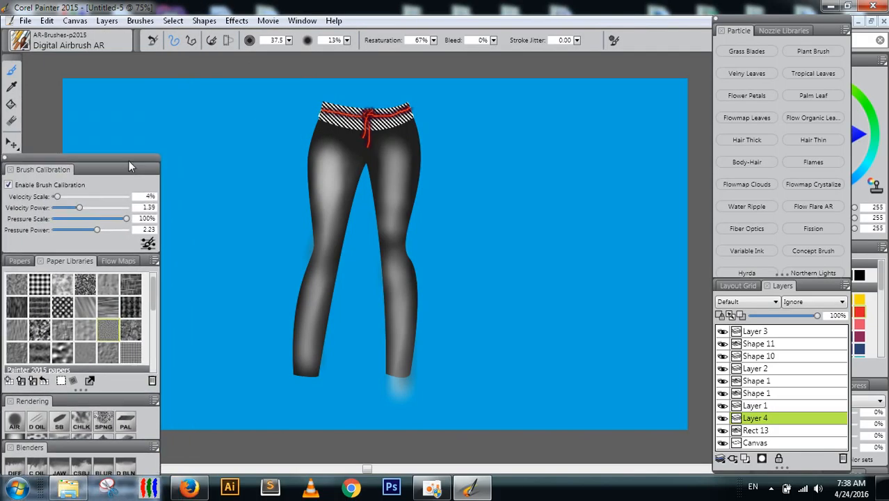
left_click(290, 39)
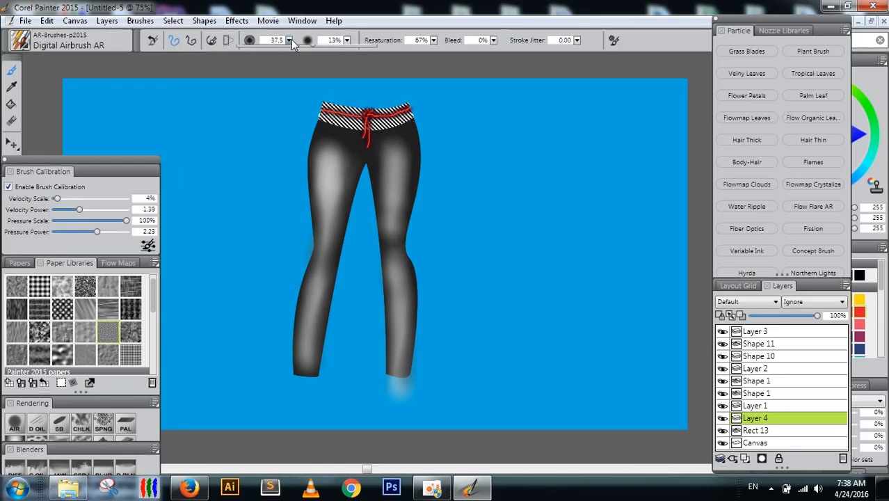
mouse_move(315, 50)
left_mouse_down()
mouse_move(354, 51)
mouse_move(355, 61)
left_mouse_up()
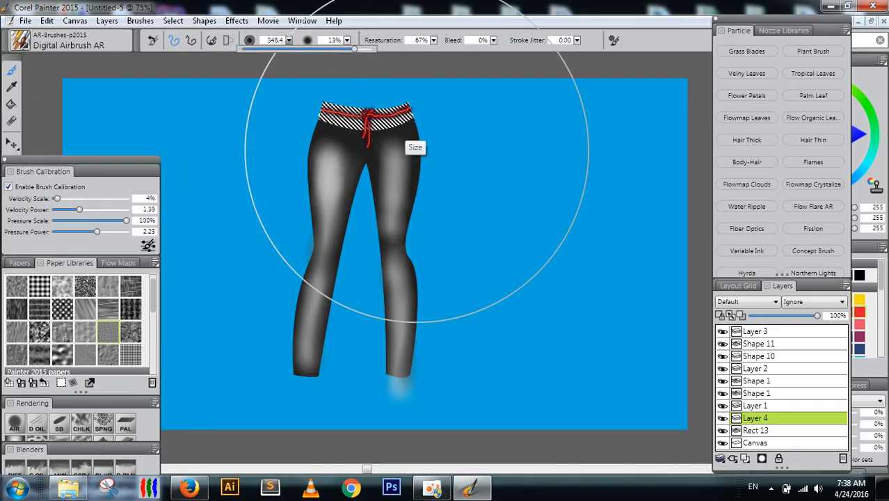
Airbrush a large soft white glow on Layer 4 around and behind the leggings over the blue background
mouse_move(358, 213)
left_mouse_down()
mouse_move(337, 183)
mouse_move(361, 230)
mouse_move(363, 289)
mouse_move(371, 229)
mouse_move(368, 272)
left_mouse_up()
mouse_move(404, 163)
left_mouse_down()
mouse_move(391, 135)
mouse_move(393, 149)
mouse_move(323, 111)
mouse_move(316, 98)
mouse_move(344, 80)
mouse_move(414, 92)
mouse_move(395, 47)
left_mouse_up()
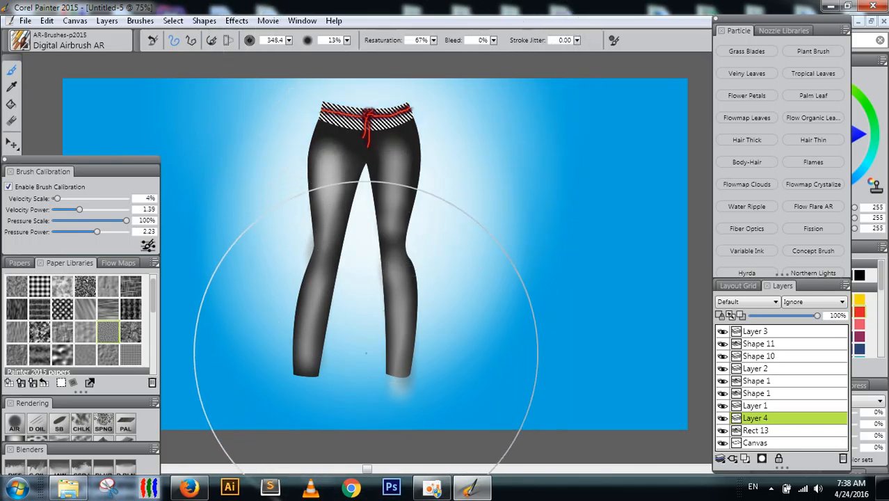
mouse_move(366, 353)
left_mouse_down()
mouse_move(335, 307)
mouse_move(307, 337)
mouse_move(369, 451)
mouse_move(332, 439)
mouse_move(287, 313)
mouse_move(285, 270)
mouse_move(303, 203)
left_mouse_up()
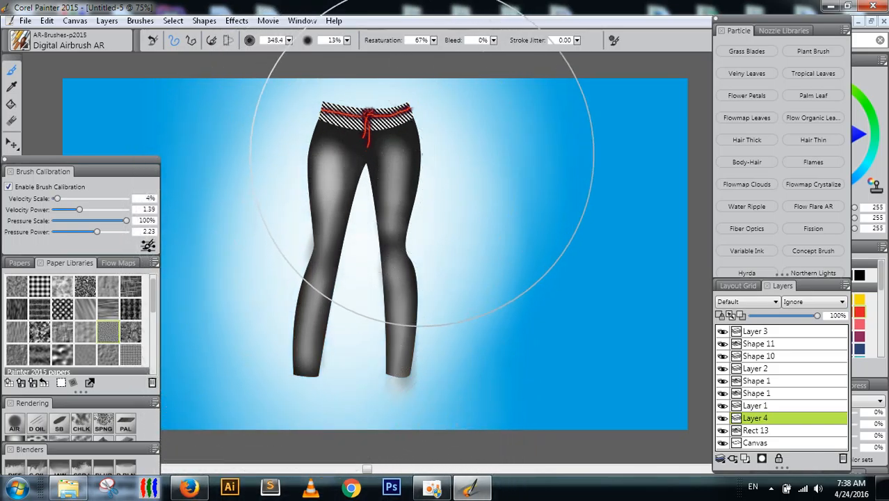
mouse_move(421, 152)
left_mouse_down()
mouse_move(448, 251)
mouse_move(448, 302)
mouse_move(396, 398)
mouse_move(460, 355)
mouse_move(431, 392)
mouse_move(397, 397)
mouse_move(447, 381)
left_mouse_up()
mouse_move(307, 196)
left_mouse_down()
mouse_move(293, 145)
mouse_move(270, 174)
mouse_move(261, 214)
mouse_move(272, 140)
mouse_move(265, 197)
left_mouse_up()
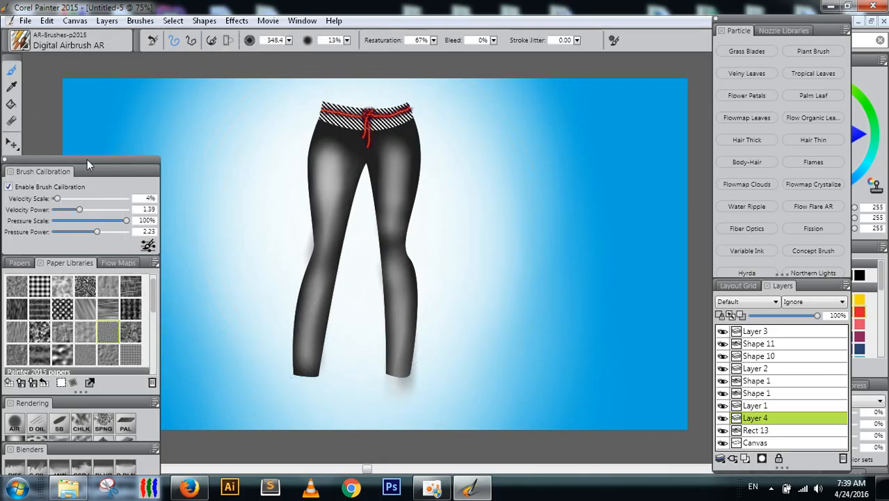
Move the floating brush and paper palettes clear of the toolbox and activate the Text tool
mouse_move(87, 159)
left_mouse_down()
mouse_move(87, 70)
mouse_move(153, 4)
left_mouse_up()
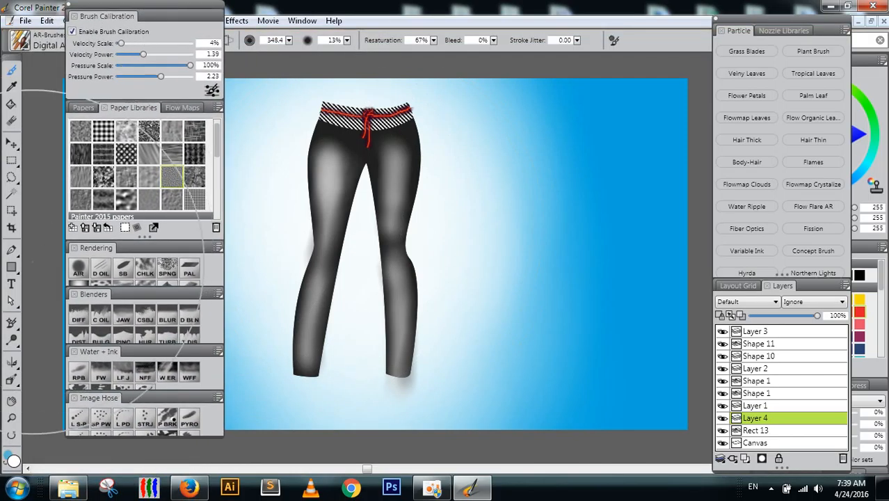
key("t")
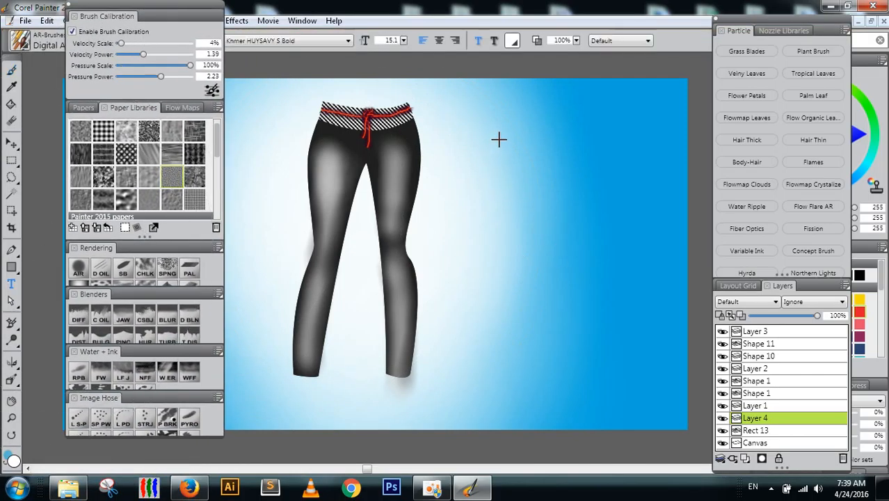
left_click(488, 108)
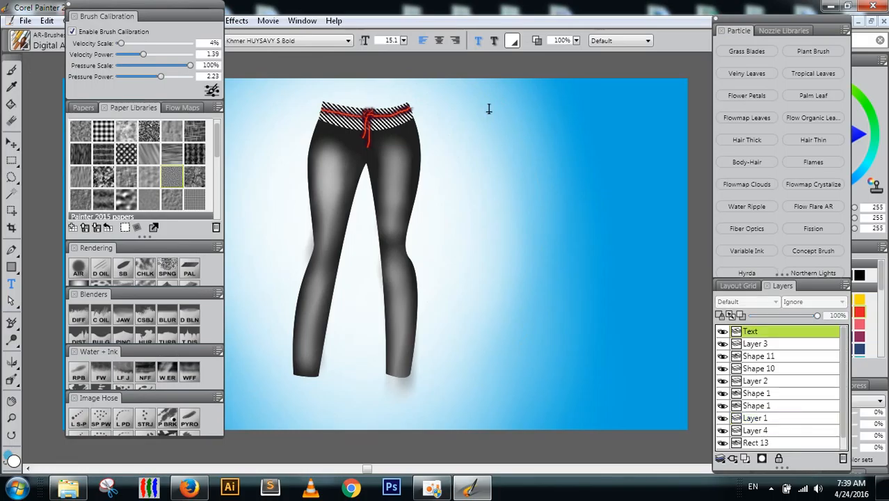
type("N")
left_click(588, 166)
type("ew")
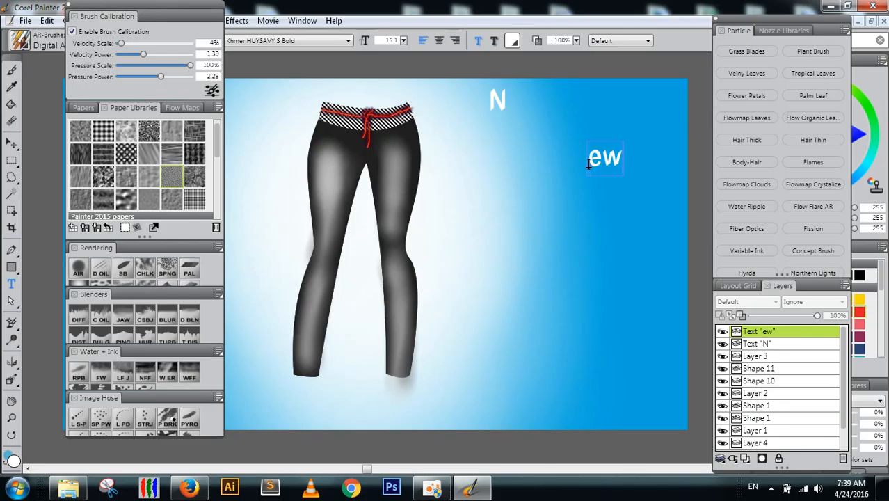
key("BackSpace")
key("BackSpace")
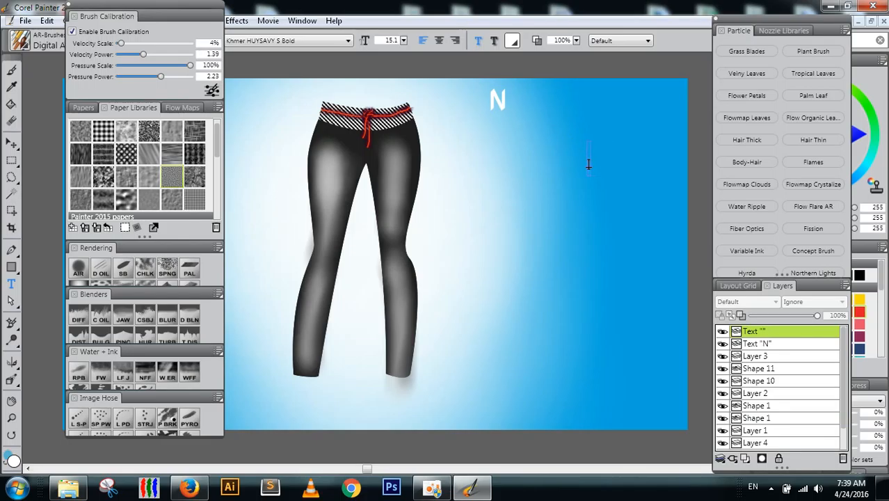
left_click(504, 103)
left_click(843, 459)
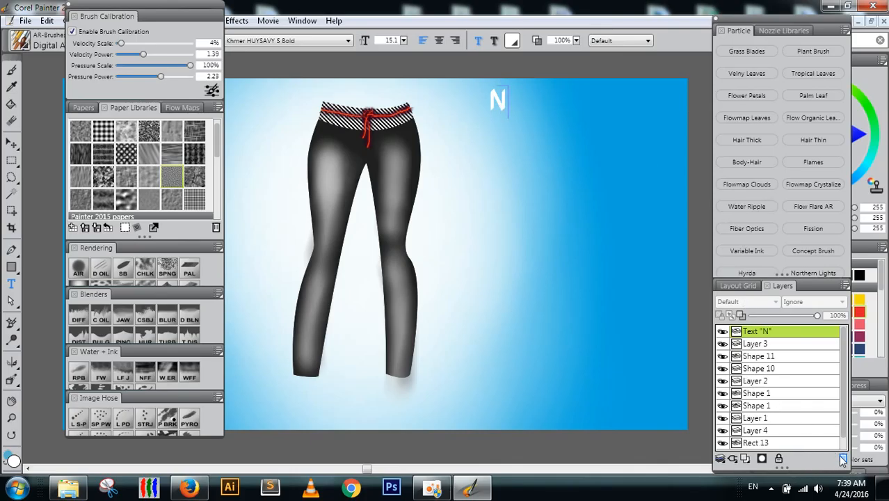
left_click(843, 461)
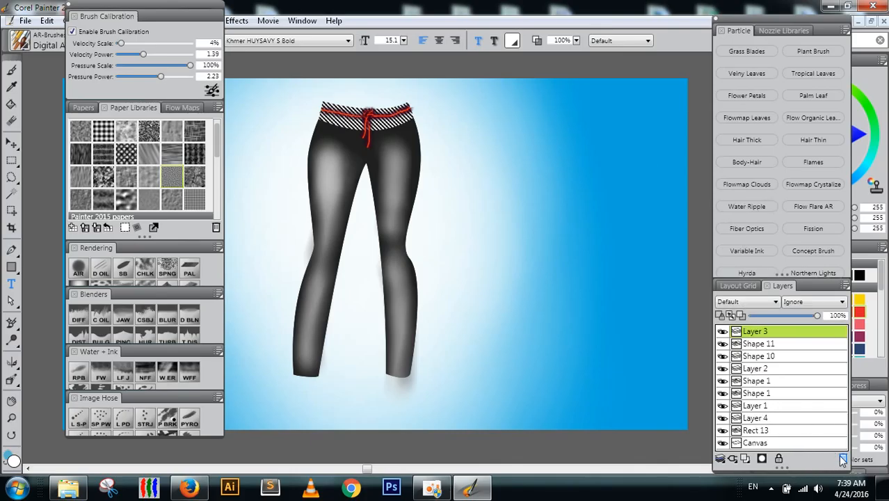
Add a text object beside the leggings' waistband reading "New Model", "Trousers For" and "Girl" on three lines
left_click(477, 111)
type("N")
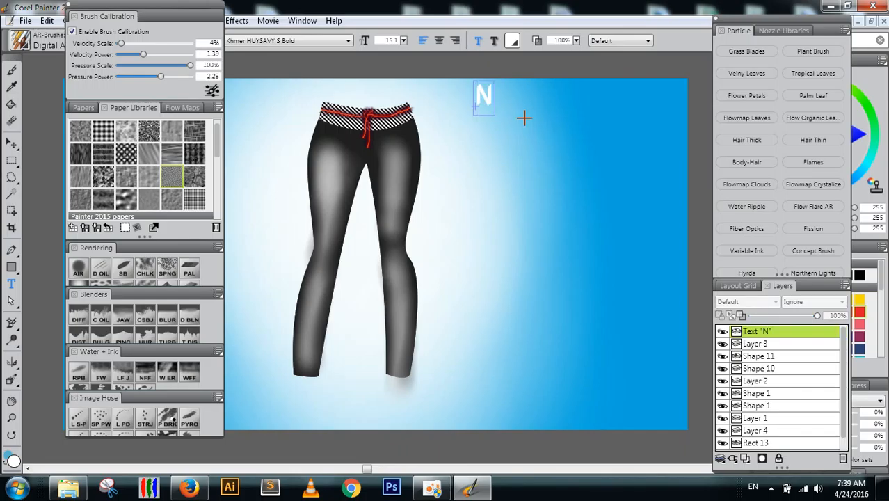
type("ew Mode")
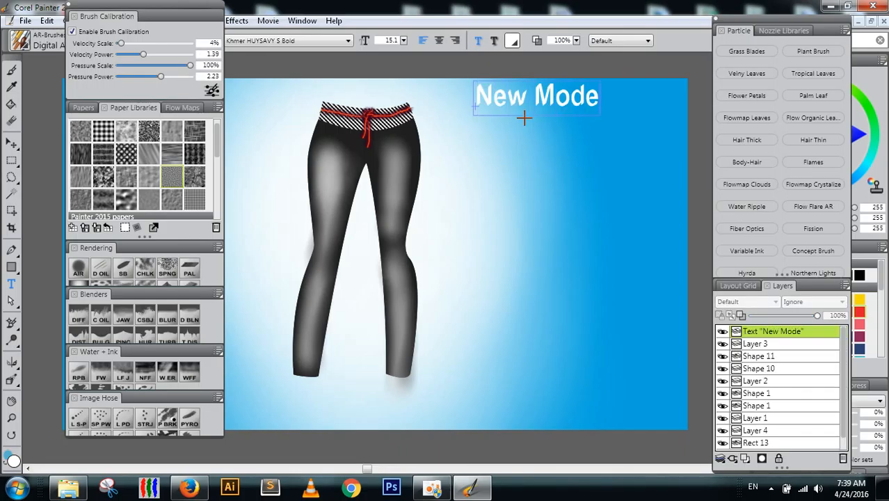
type("l")
key("Return")
type("Trouser")
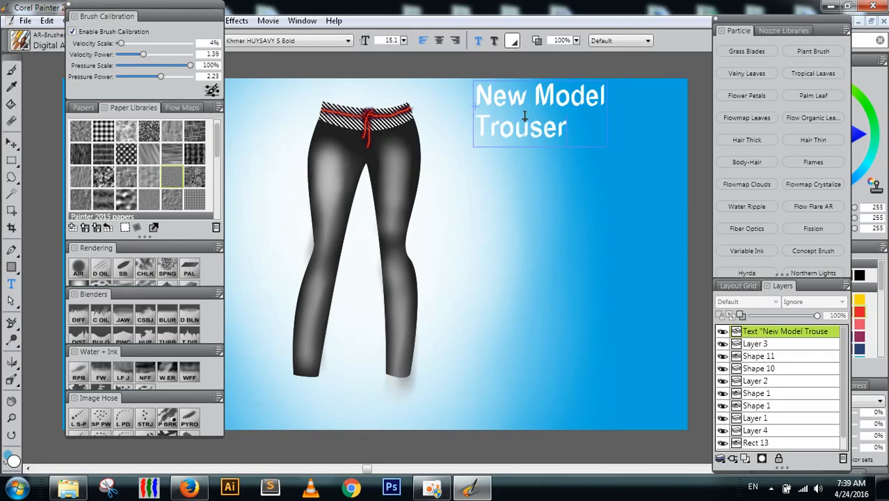
type(" for")
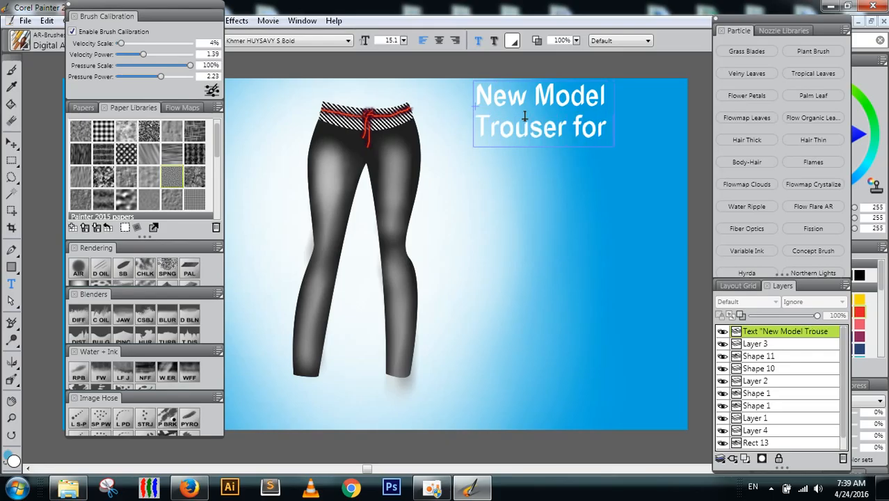
key("BackSpace")
key("BackSpace")
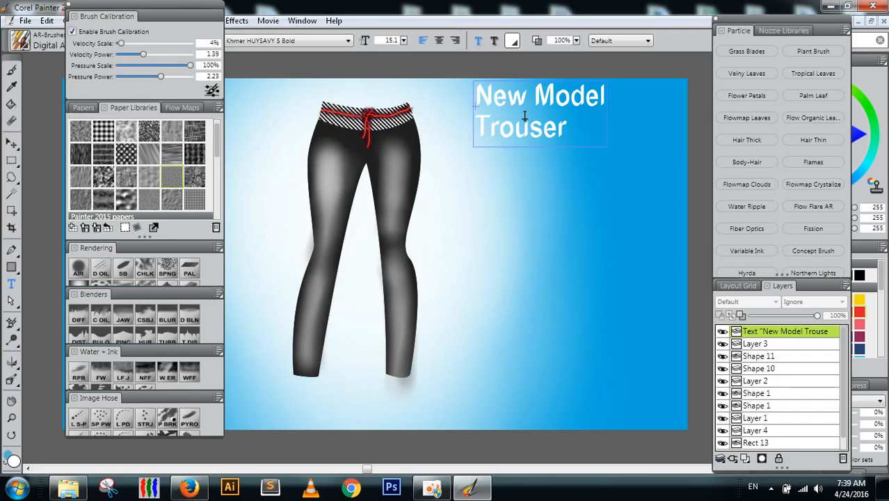
type("s Fo")
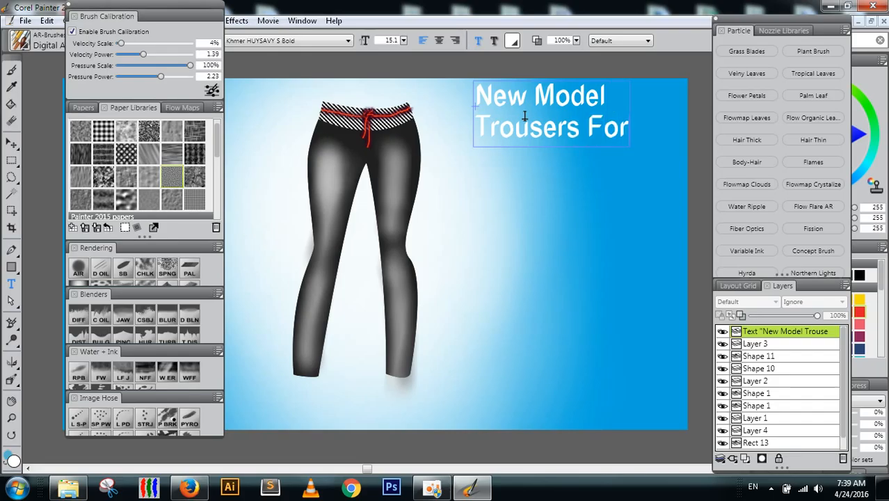
type("r")
key("Return")
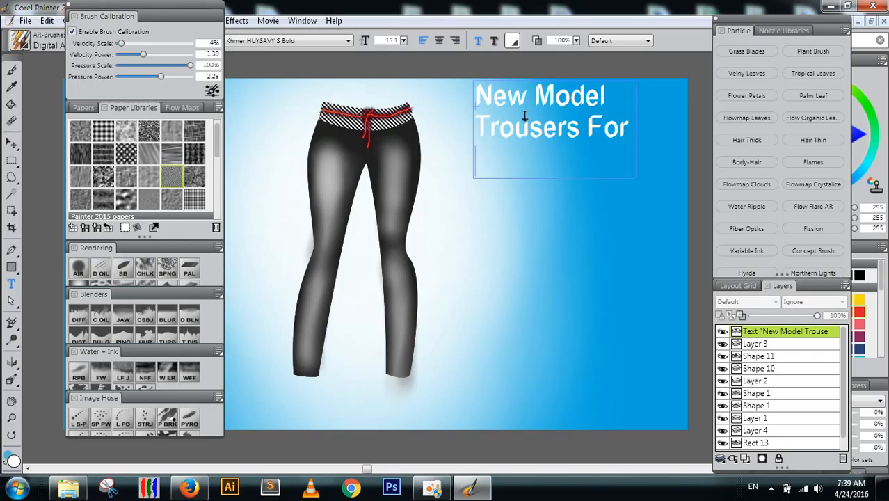
type("Girl")
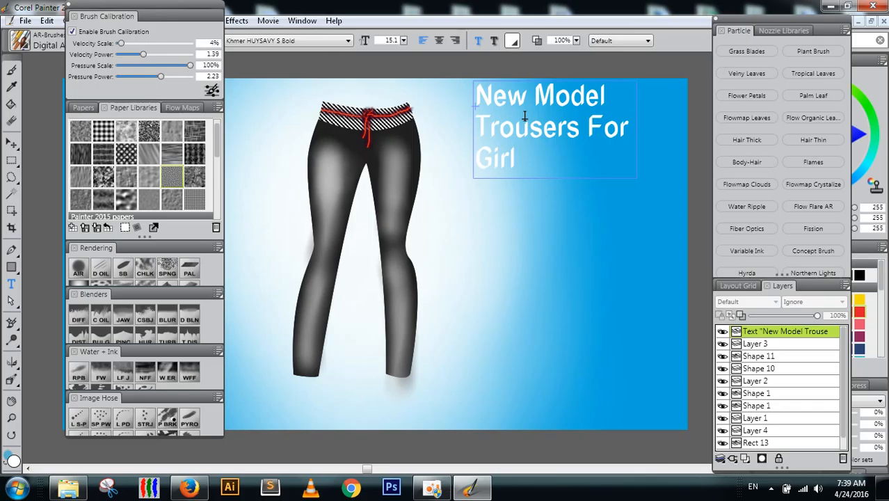
Continue the text after "Girl" with ". It is very easy to use." and "Thanks !!" on a new line
type(". It is")
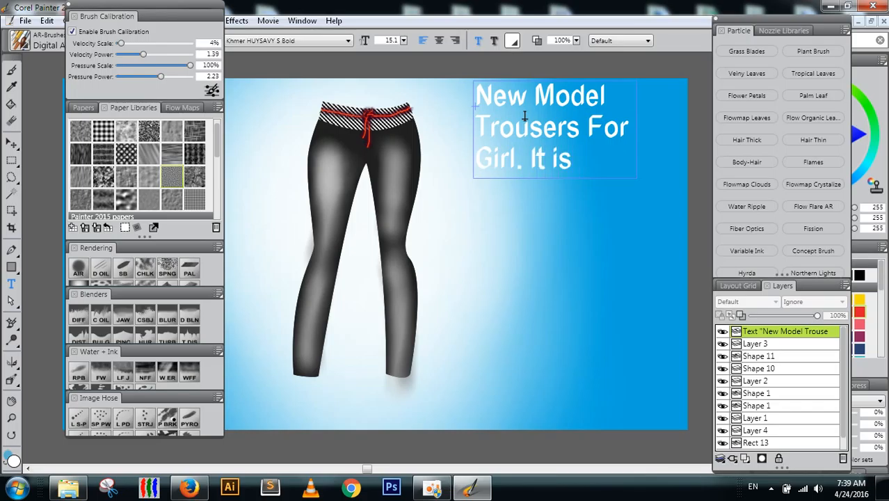
type(" very")
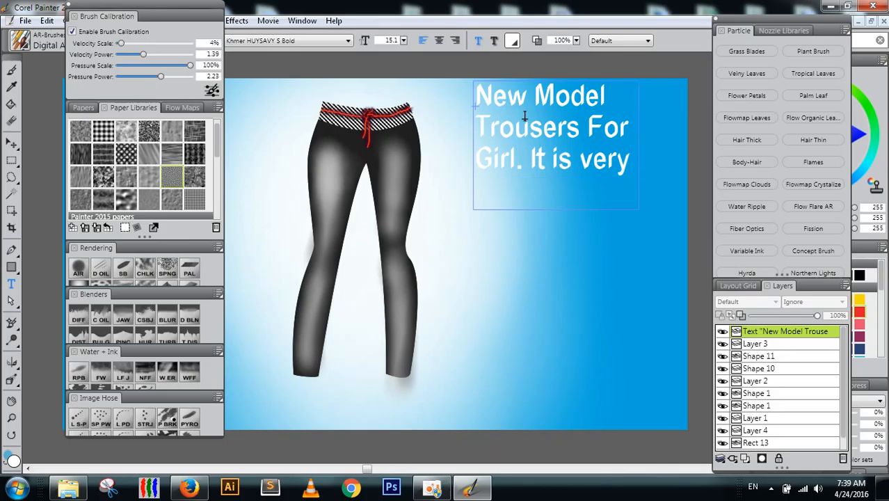
type(" easy to us")
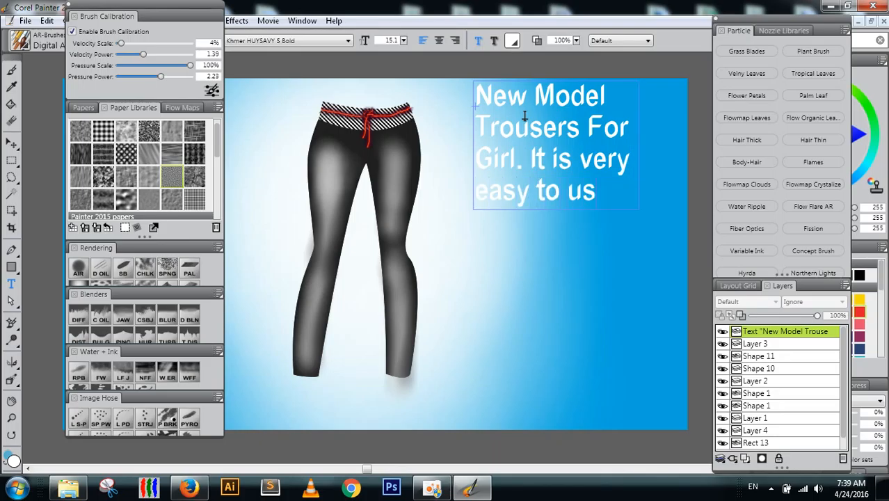
type("ed")
key("BackSpace")
key("Return")
type("Tha")
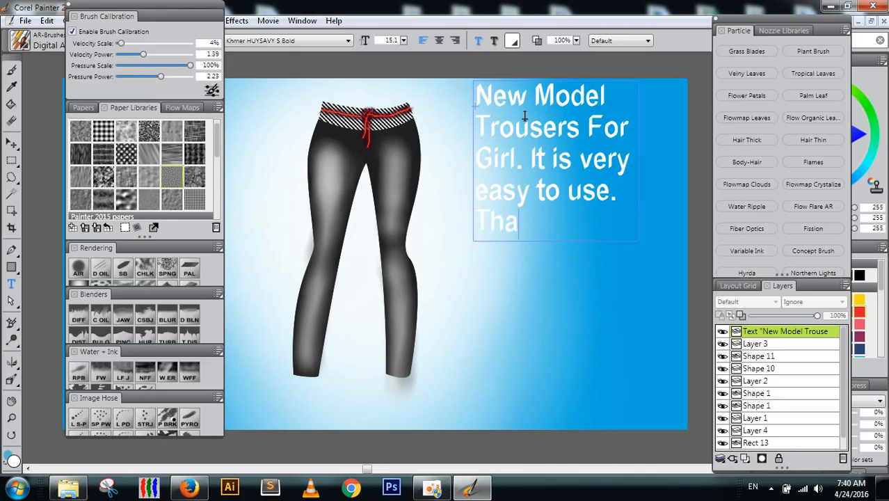
type("nks !!")
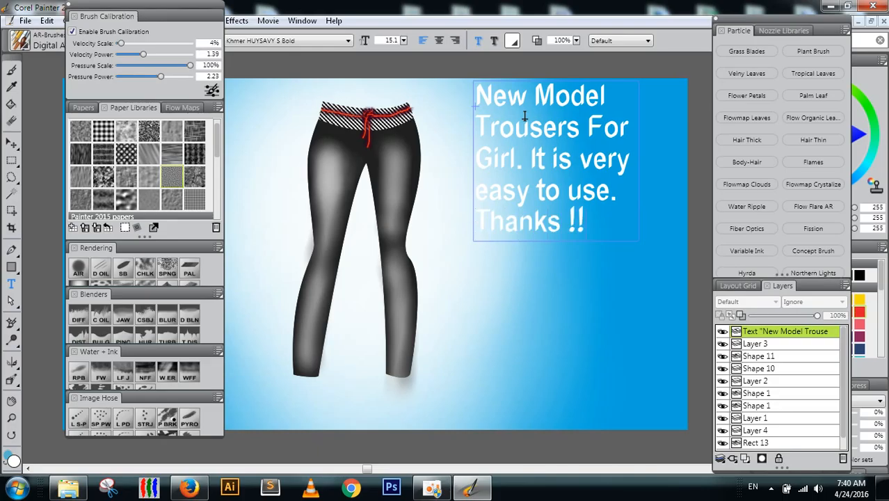
Recolour the entire text orange (255, 128, 64)
key("ctrl+a")
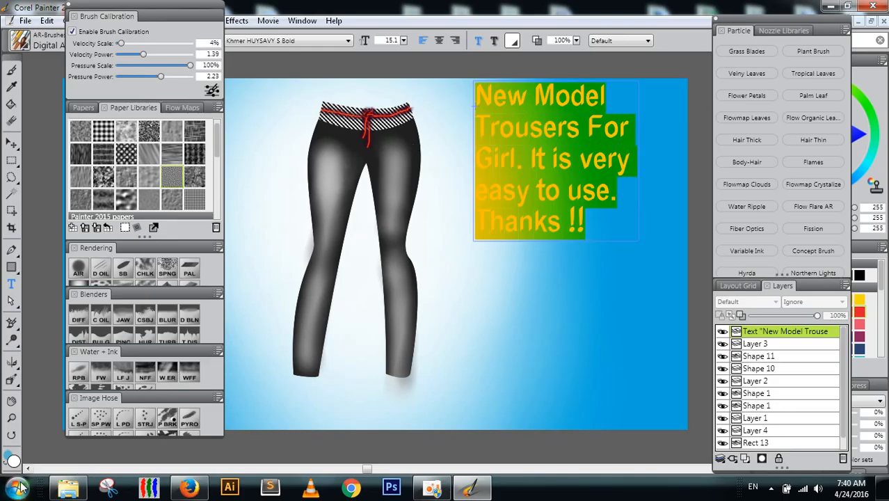
left_click(14, 460)
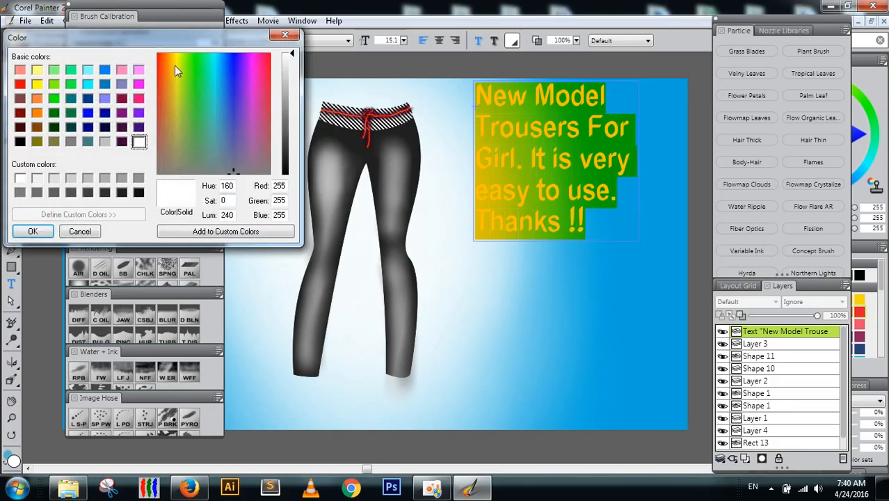
left_click(168, 60)
left_click_drag(168, 59, 162, 68)
left_click(139, 99)
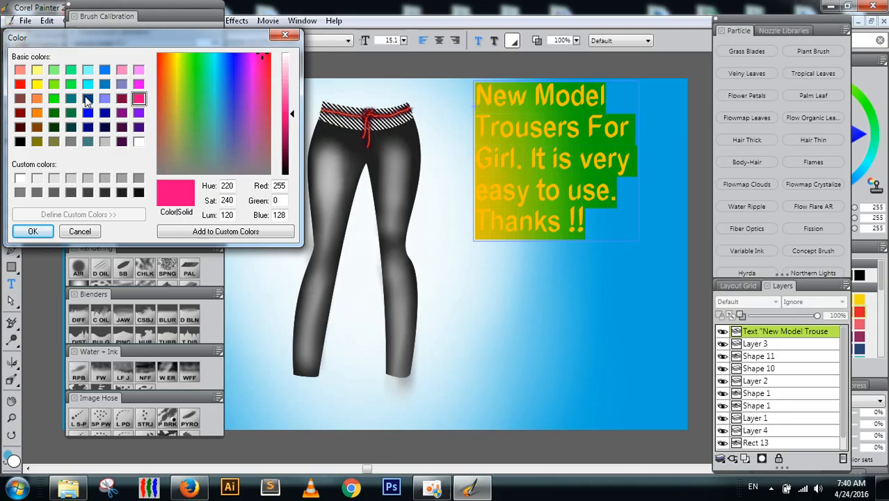
left_click(38, 100)
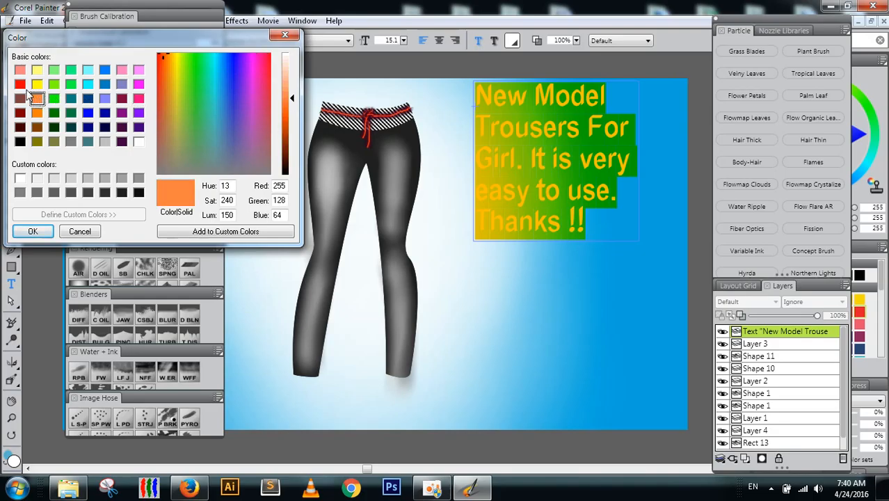
left_click(33, 231)
left_click(498, 154)
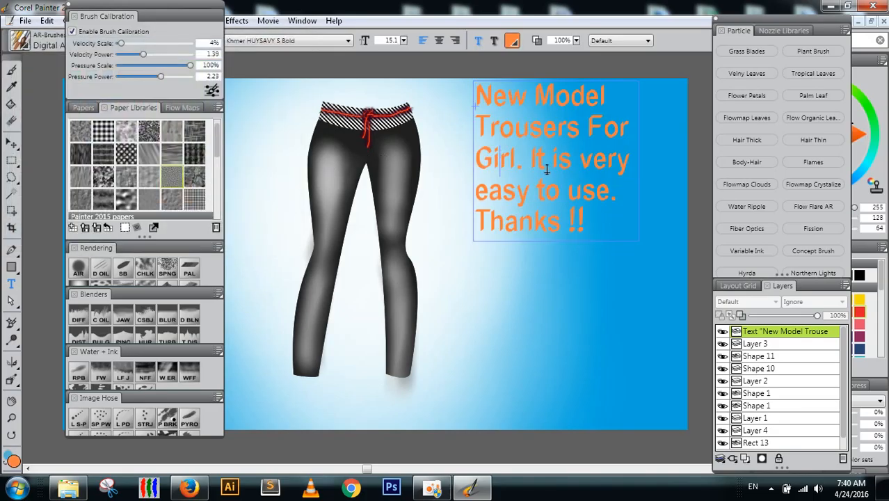
Shift the orange text down and to the right so it sits beside the leggings on the blue area
left_click(12, 145)
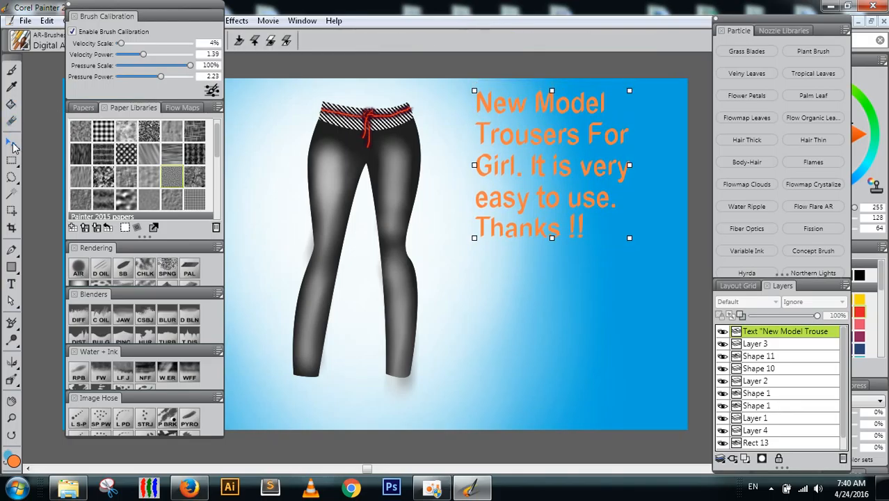
key("Down")
key("Down")
key("Down")
key("Down")
key("Down")
key("Down")
key("Down")
key("Down")
key("Down")
key("Down")
key("Down")
key("Down")
key("Down")
key("Down")
key("Down")
key("Down")
key("Down")
key("Down")
key("Down")
key("Down")
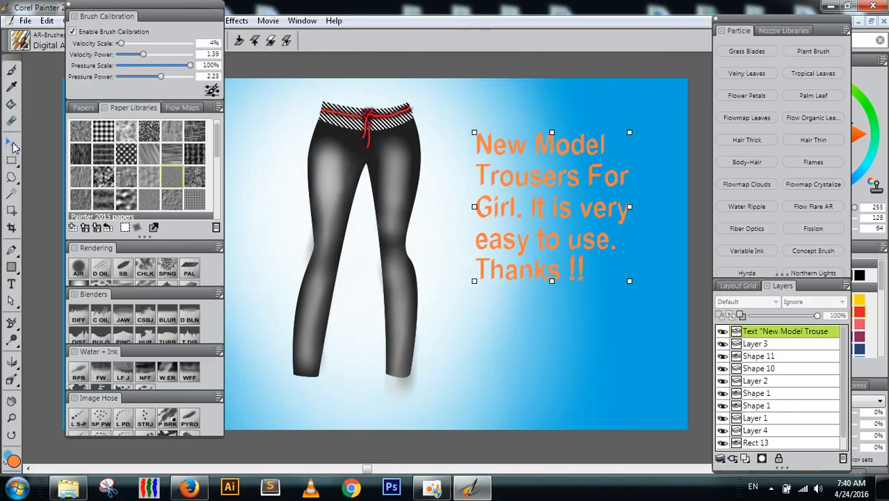
key("Down")
key("Down")
key("Down")
key("Down")
key("Down")
key("Down")
key("Down")
key("Down")
key("Down")
key("Down")
key("Down")
key("Down")
key("Down")
key("Down")
key("Down")
key("Down")
key("Down")
key("Down")
key("Down")
key("Down")
key("Right")
key("Right")
key("Right")
key("Right")
key("Right")
key("Right")
key("Right")
key("Right")
key("Right")
key("Right")
key("Right")
key("Right")
key("Right")
key("Right")
key("Right")
key("Right")
key("Right")
key("Right")
key("Right")
key("Right")
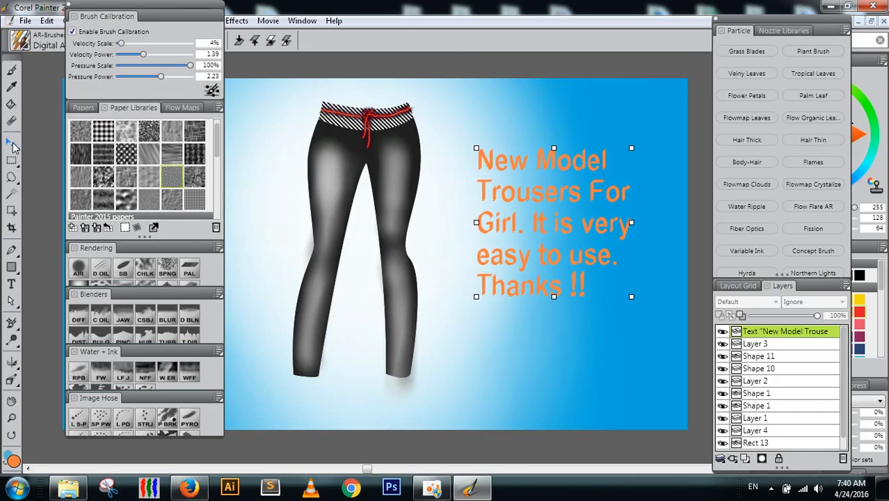
key("Right")
key("Right")
key("Right")
key("Right")
key("Right")
key("Right")
key("Right")
key("Right")
key("Right")
key("Right")
key("Right")
key("Right")
key("Right")
key("Right")
key("Right")
key("Right")
key("Right")
key("Right")
key("Right")
key("Right")
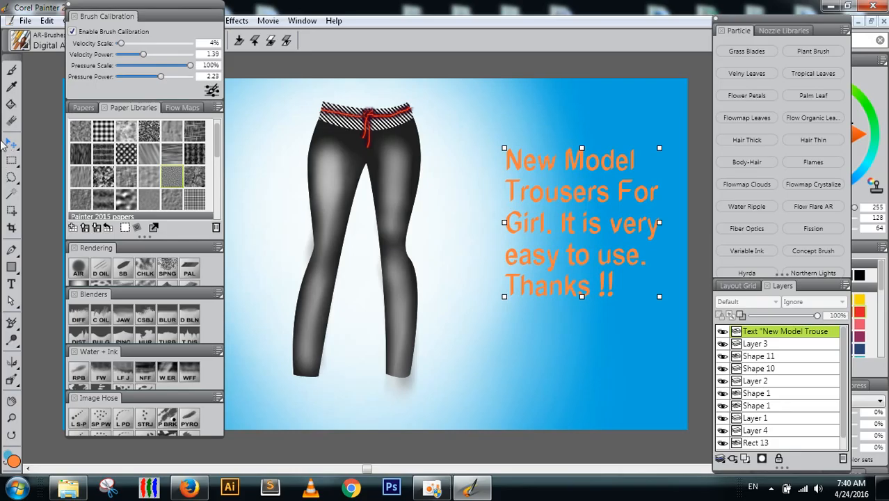
Start saving a copy of the image and create a folder named "trousers girl" inside Design Paterm as its destination
mouse_move(117, 17)
left_mouse_down()
mouse_move(146, 132)
mouse_move(69, 209)
mouse_move(87, 61)
left_mouse_up()
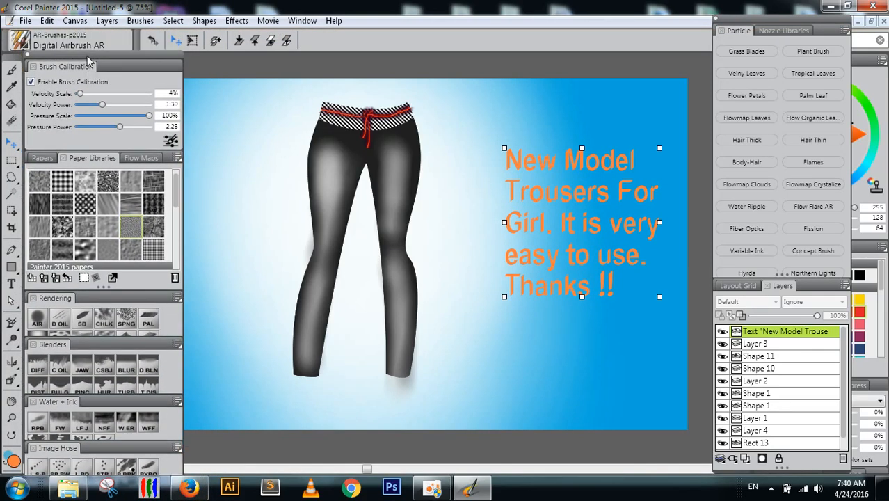
left_click(25, 21)
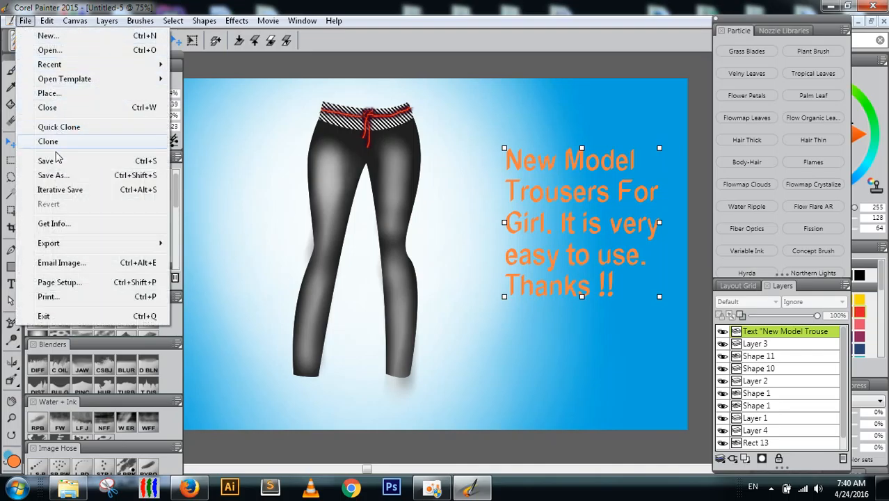
left_click(60, 178)
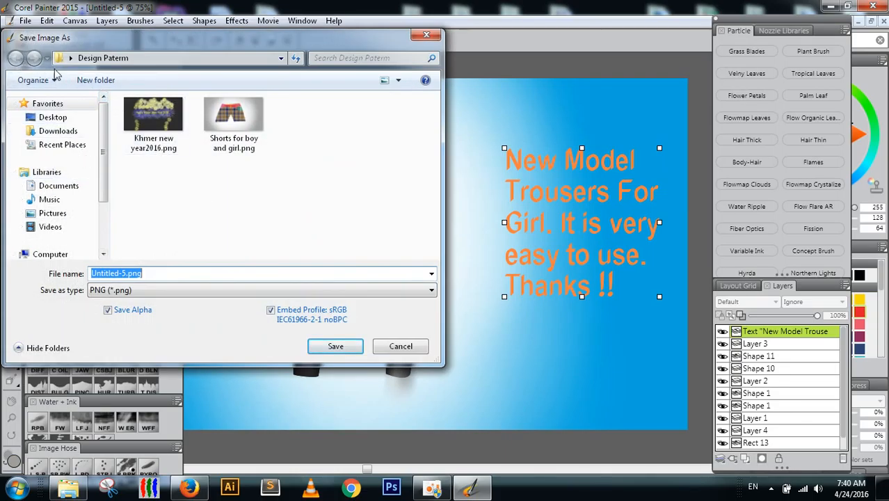
left_click(112, 60)
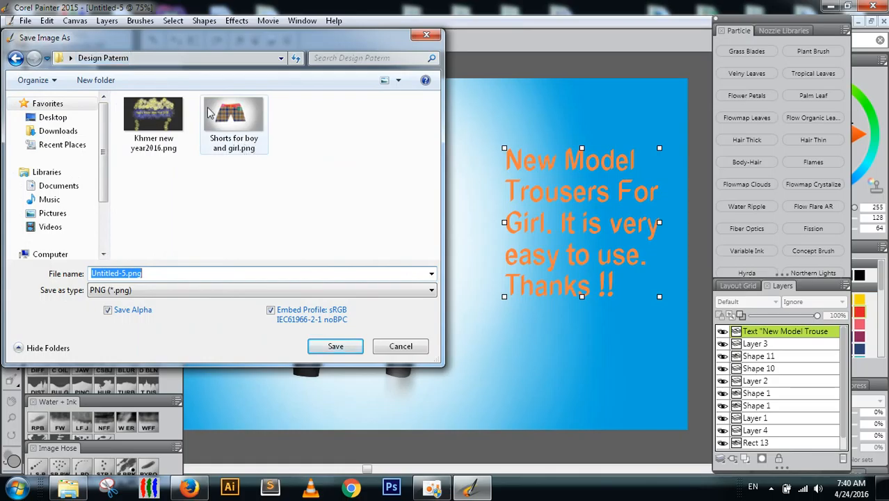
left_click(106, 82)
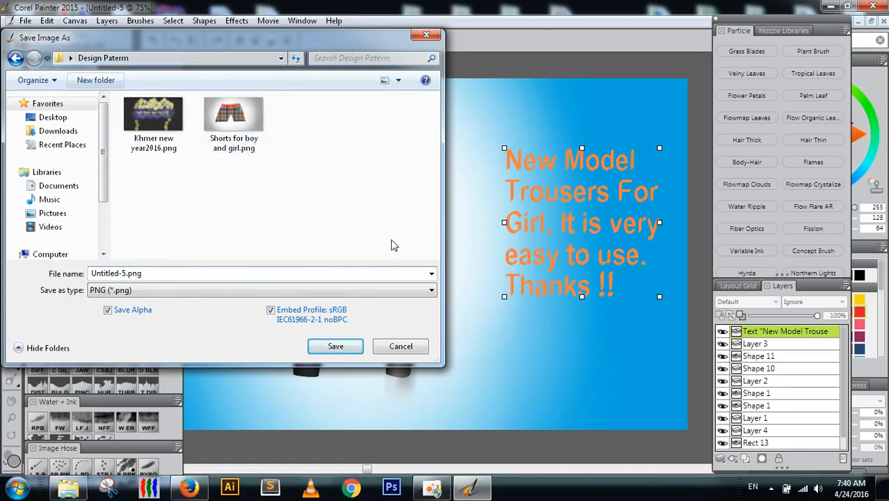
type("tr")
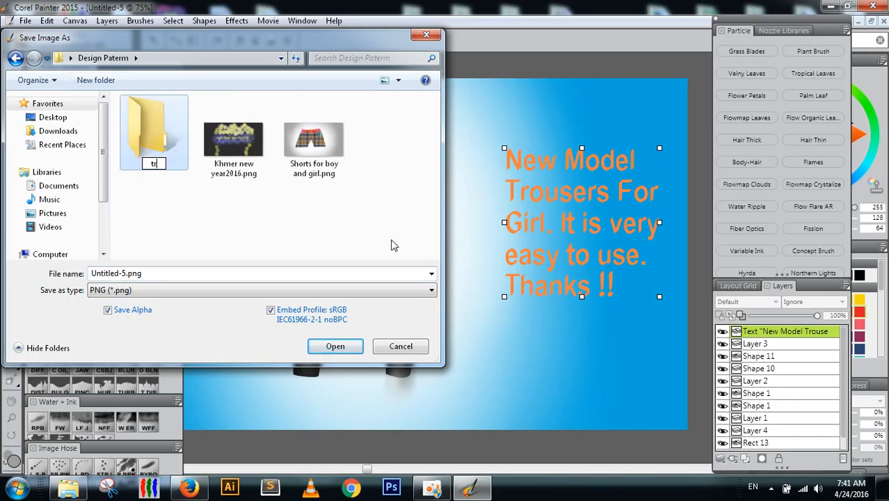
type("ousers")
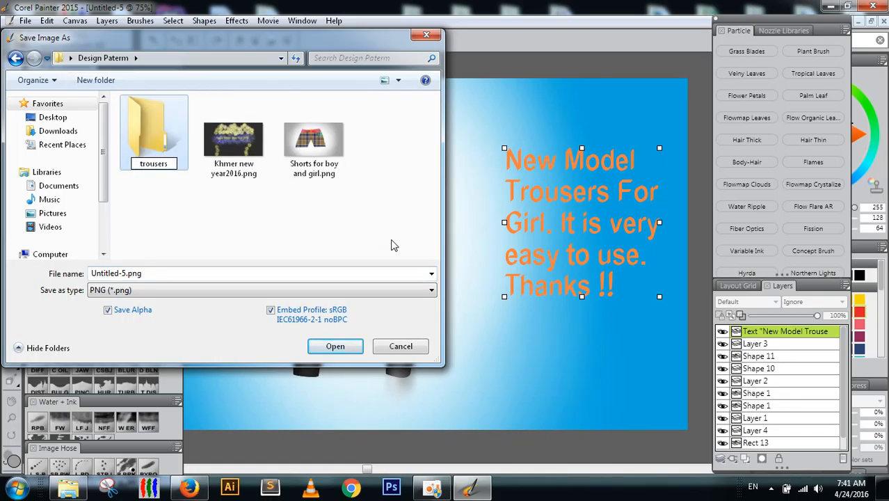
type(" girl")
key("Return")
Save the image as 1.png in the trousers girl folder, accepting that its layers are merged
left_click(123, 273)
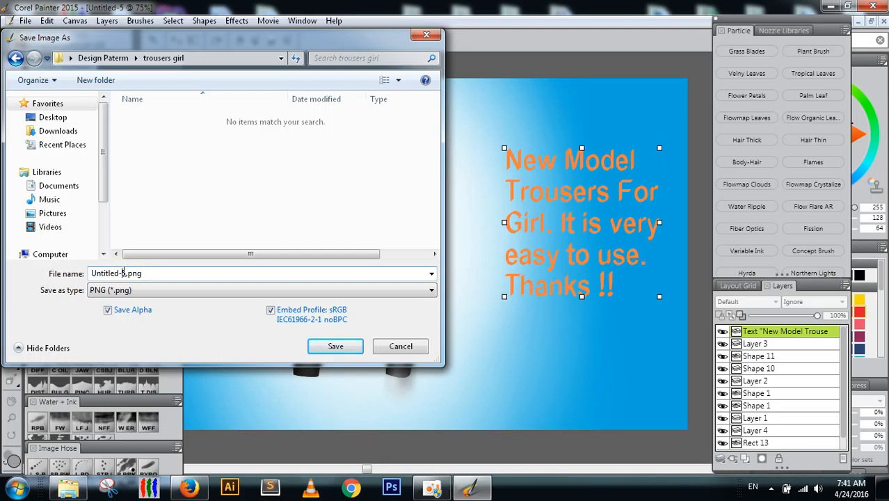
left_click_drag(126, 272, 3, 282)
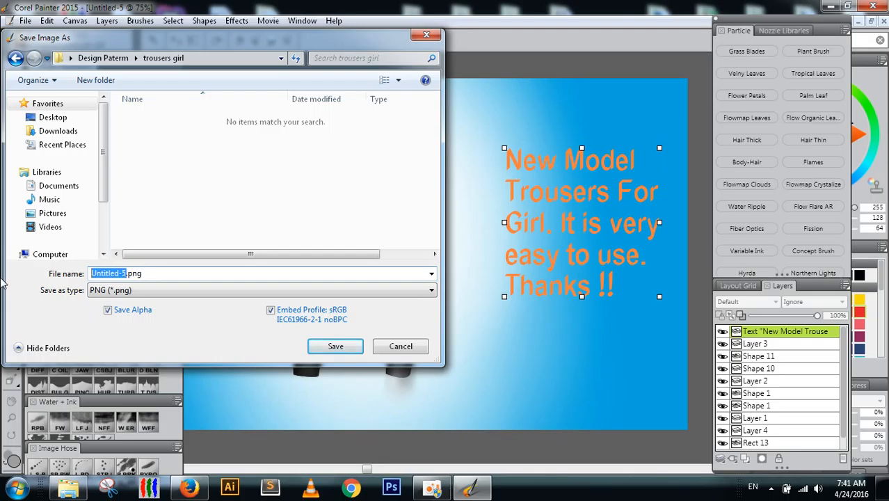
type("3")
key("Return")
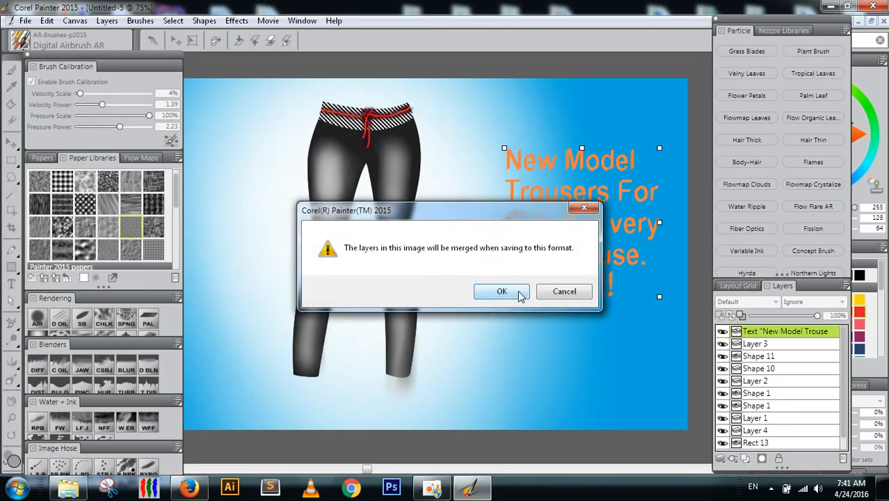
left_click(520, 295)
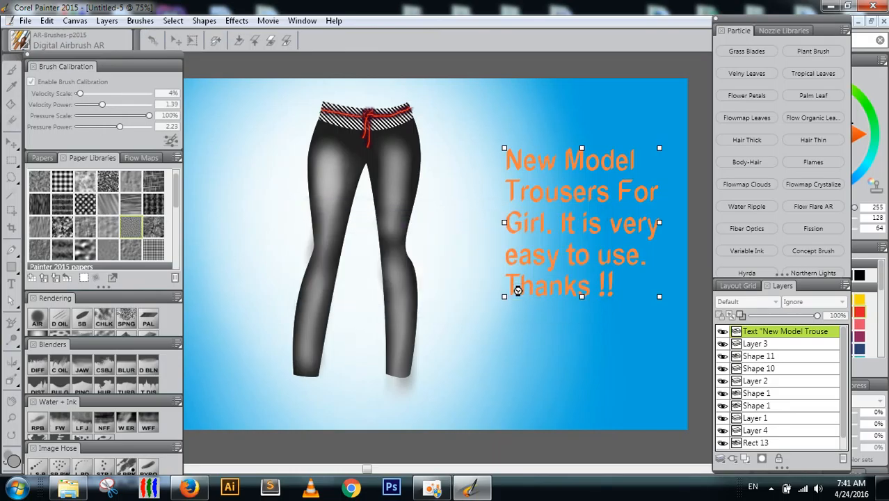
left_click(25, 20)
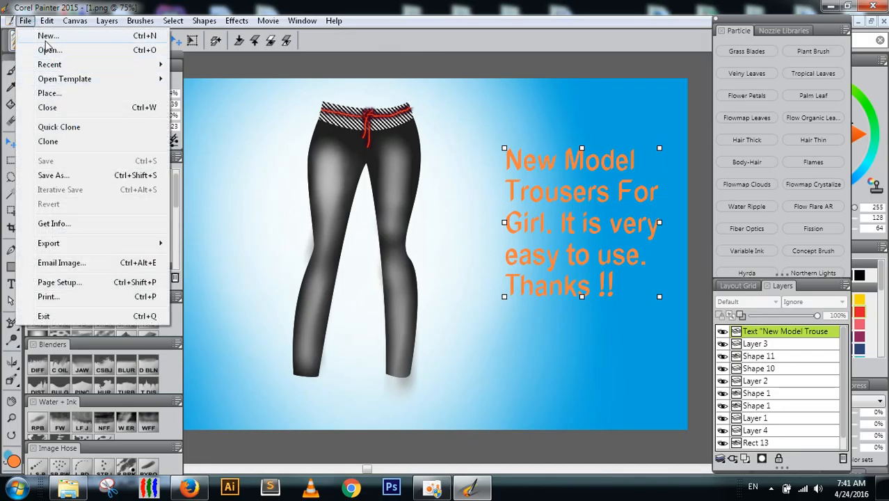
key("Escape")
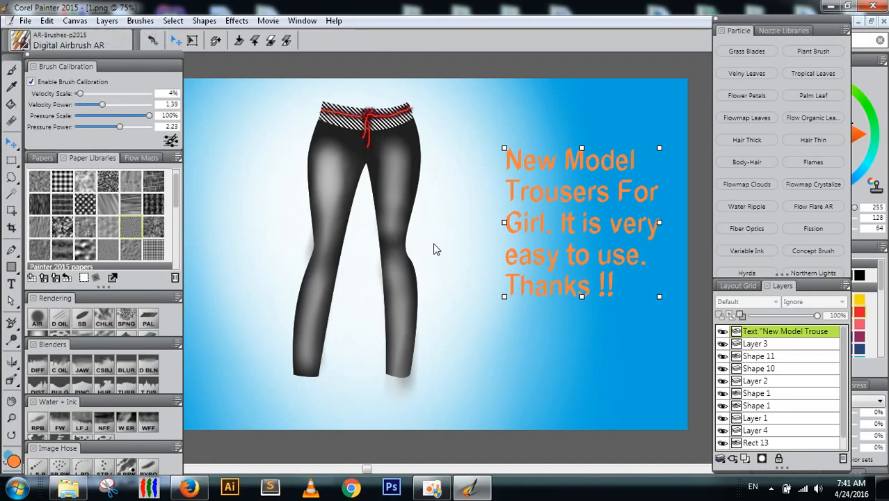
key("ctrl+n")
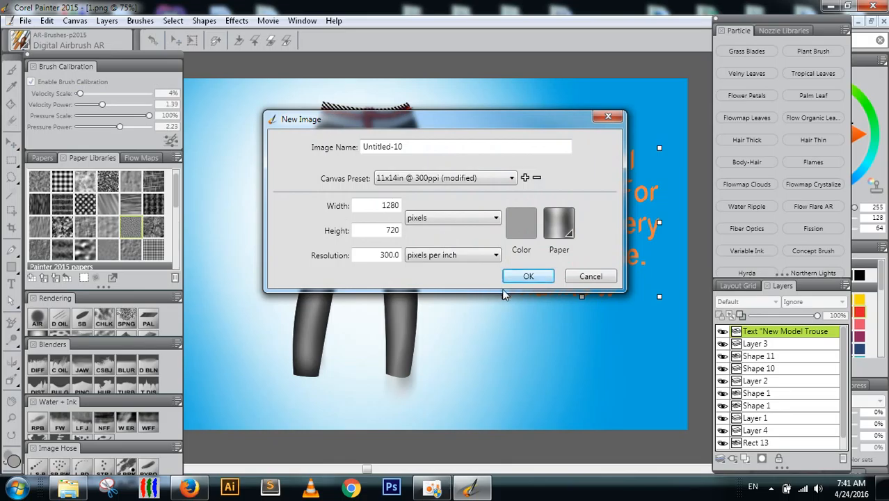
left_click(575, 279)
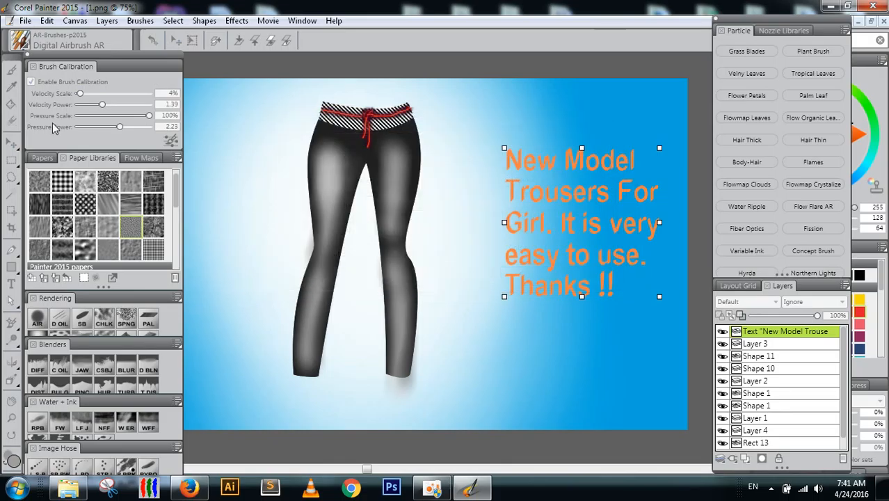
Save another copy of the image in the trousers girl folder in Painter RIFF format as 1.rif
left_click(22, 21)
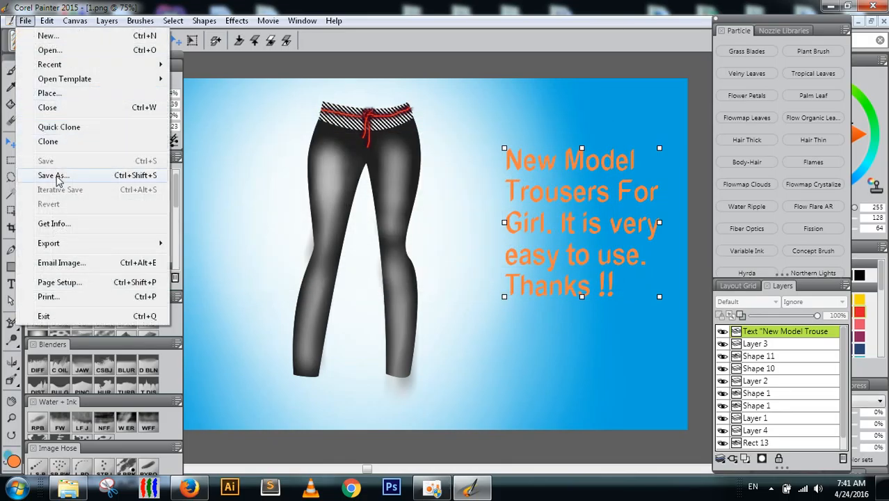
left_click(60, 178)
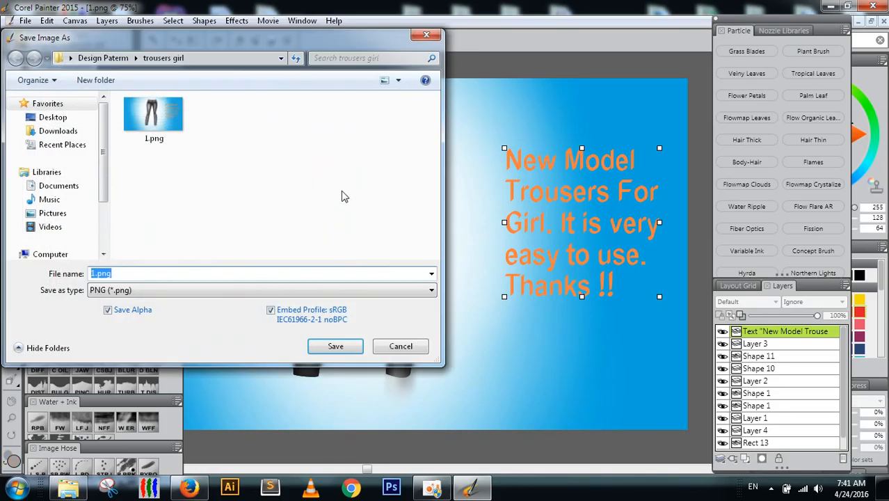
left_click(247, 291)
scroll(202, 309, "up", 1)
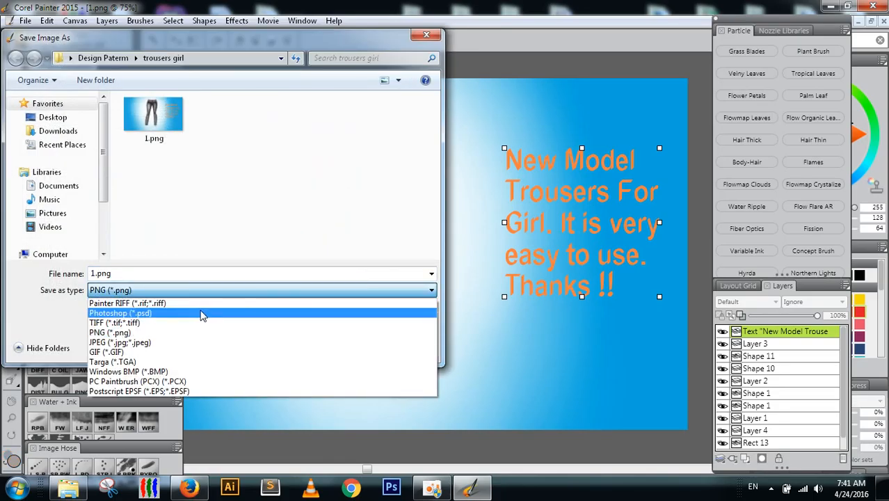
left_click(200, 304)
left_click(310, 346)
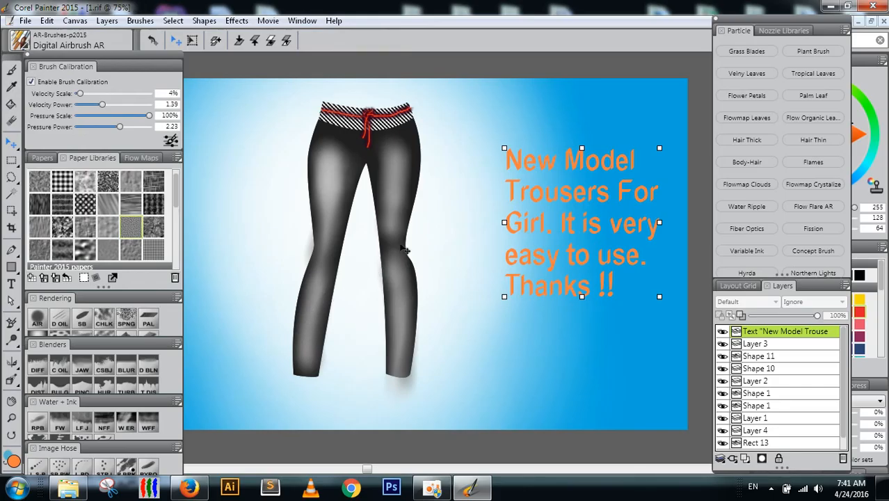
Switch to the desktop, move the Design Paterm folder beside the Digital painting file, and open its trousers girl subfolder
left_click(827, 7)
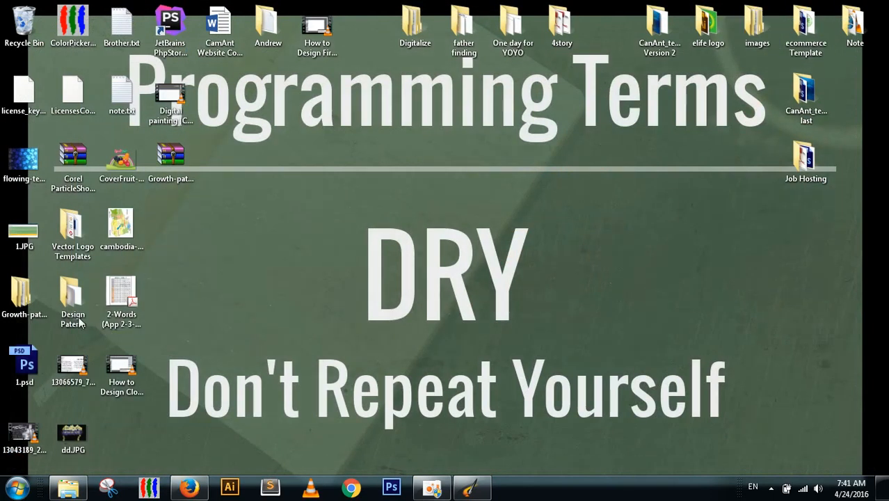
left_click_drag(78, 322, 219, 129)
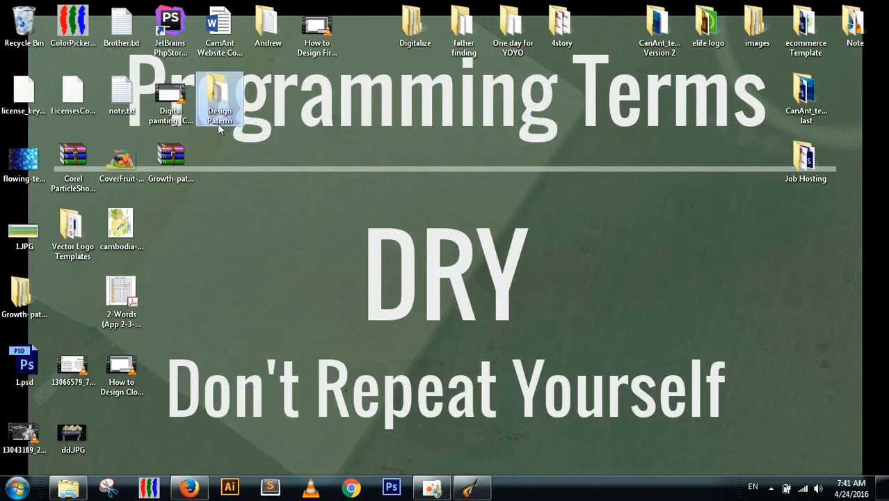
double_click(220, 120)
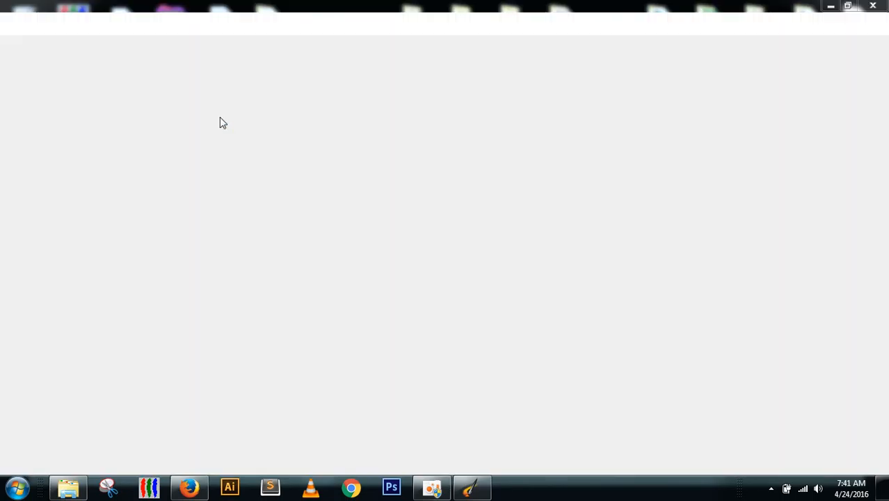
double_click(442, 187)
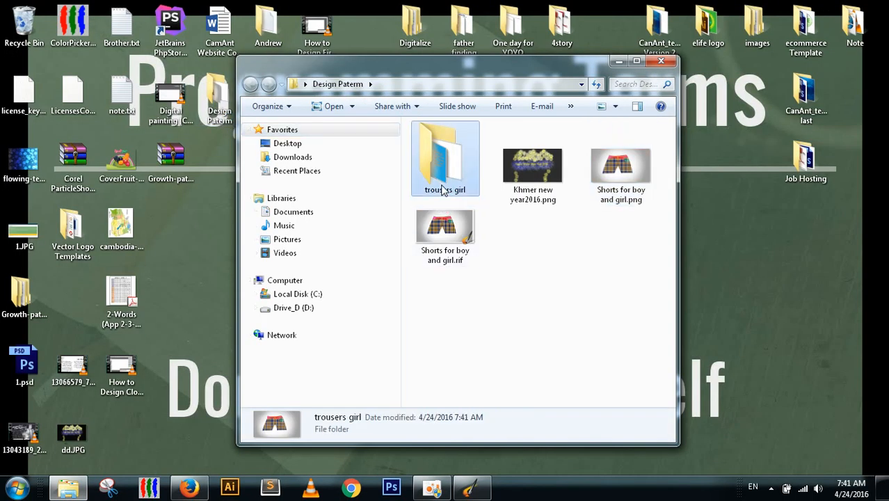
Open 1.png in Windows Photo Viewer and inspect the exported leggings image in a maximized window
left_click(445, 174)
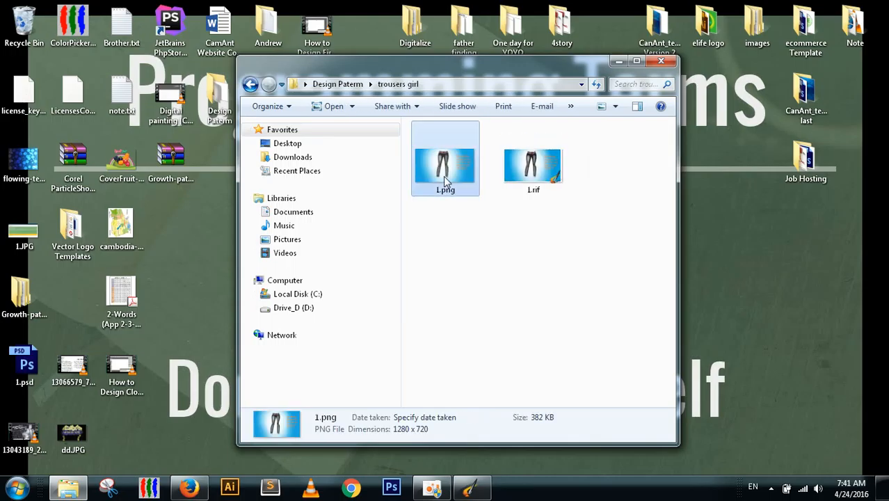
right_click(446, 168)
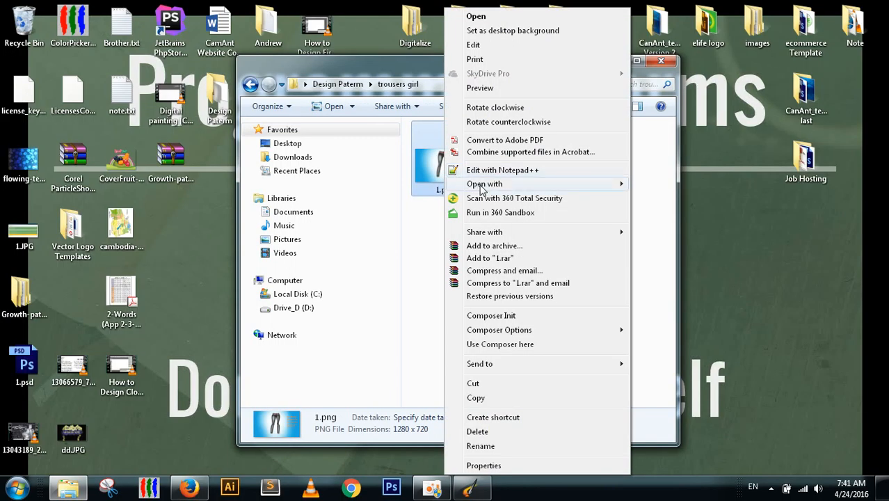
mouse_move(485, 184)
left_click(667, 241)
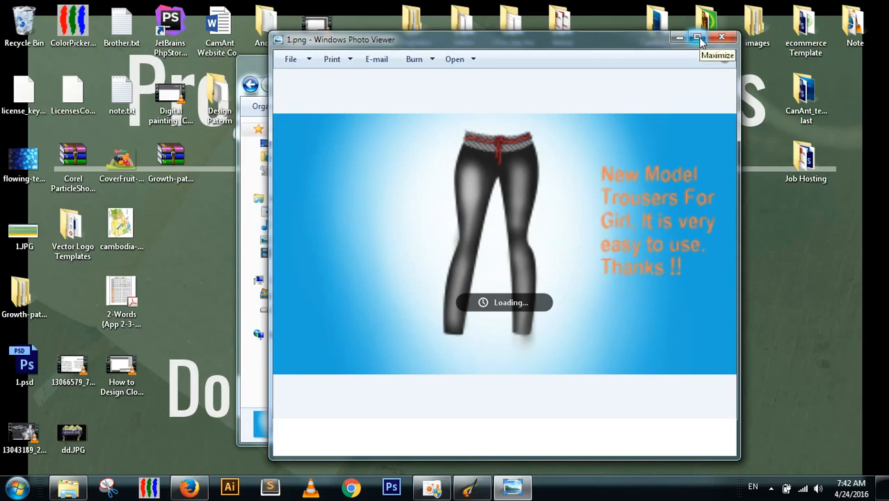
left_click(698, 38)
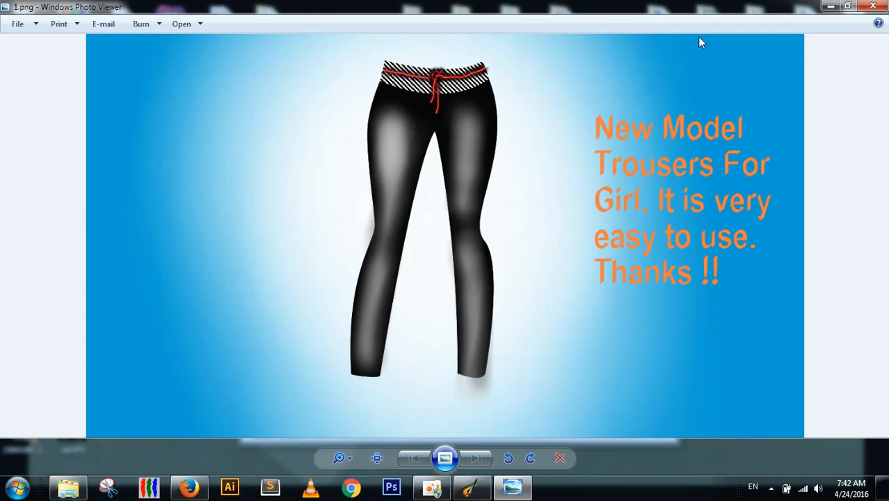
scroll(688, 106, "up", 1)
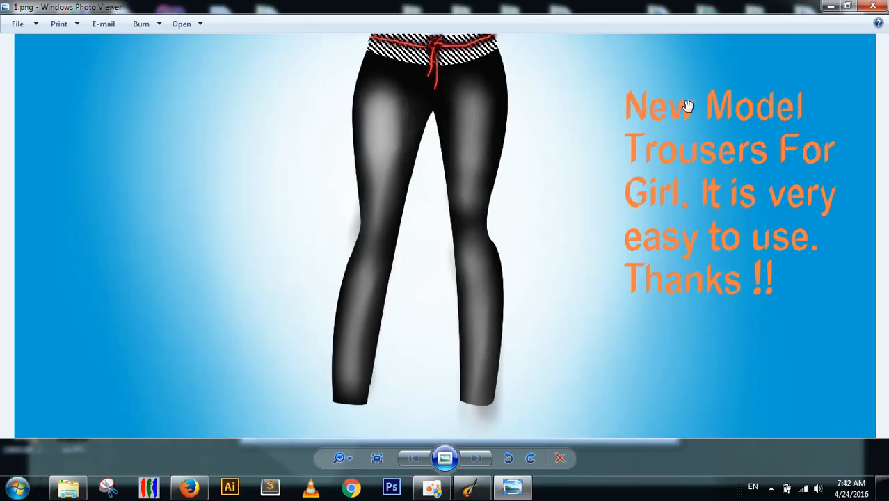
scroll(688, 105, "down", 1)
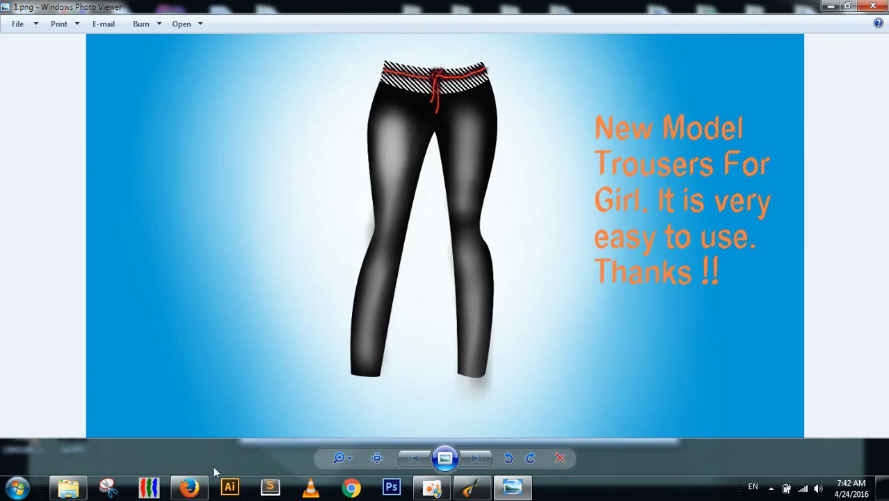
mouse_move(196, 489)
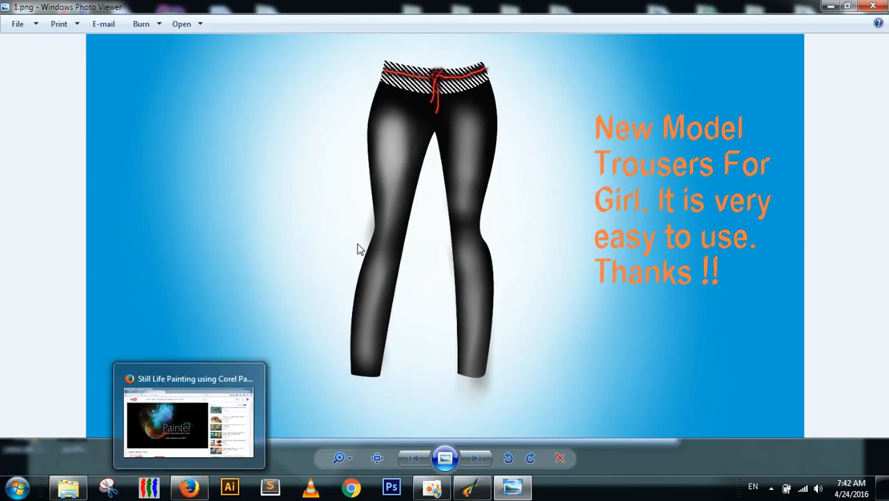
Switch back to Corel Painter and add a new text line "Thanks Please click Subscribe to get new" along the canvas's lower edge
left_click(471, 489)
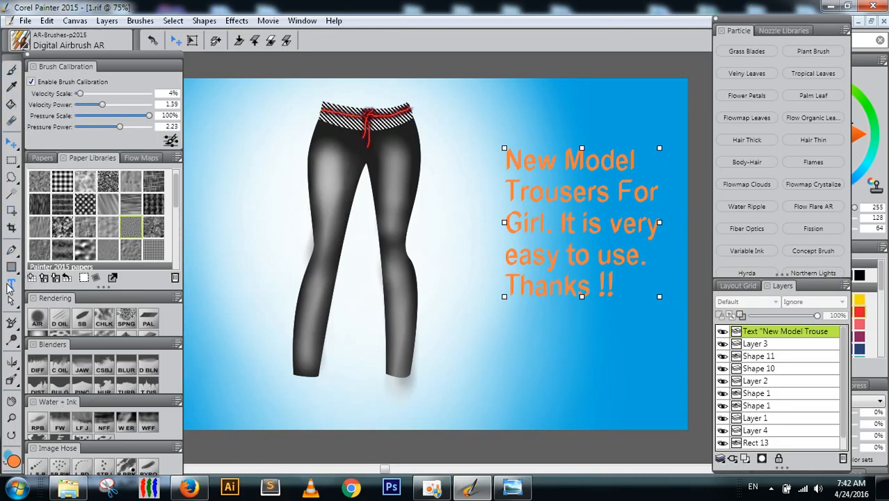
left_click(10, 285)
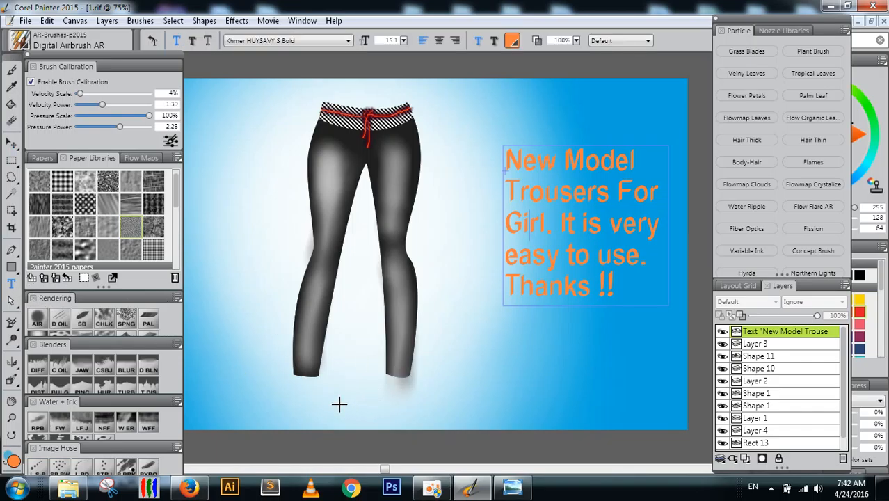
left_click(212, 402)
type("T")
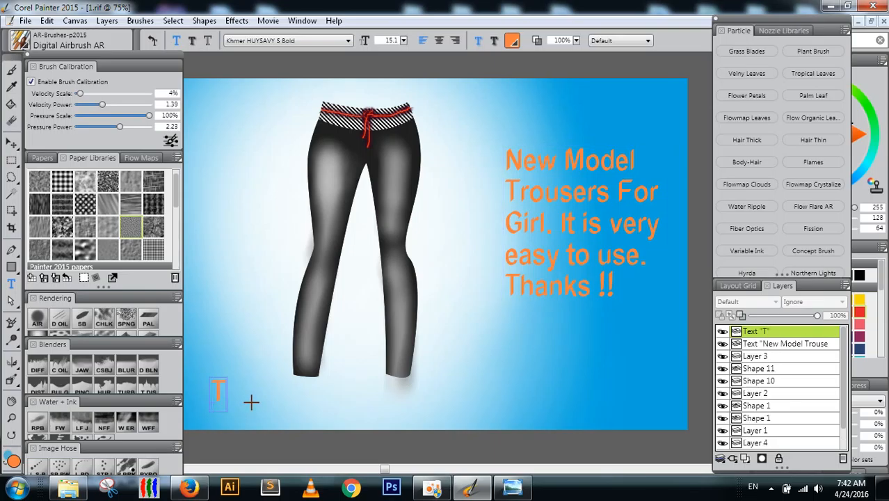
type("hanks")
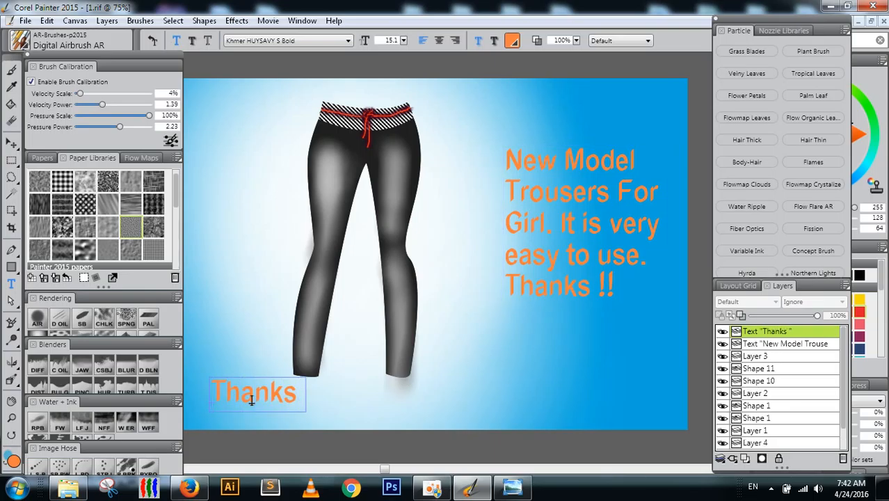
type(" Please click")
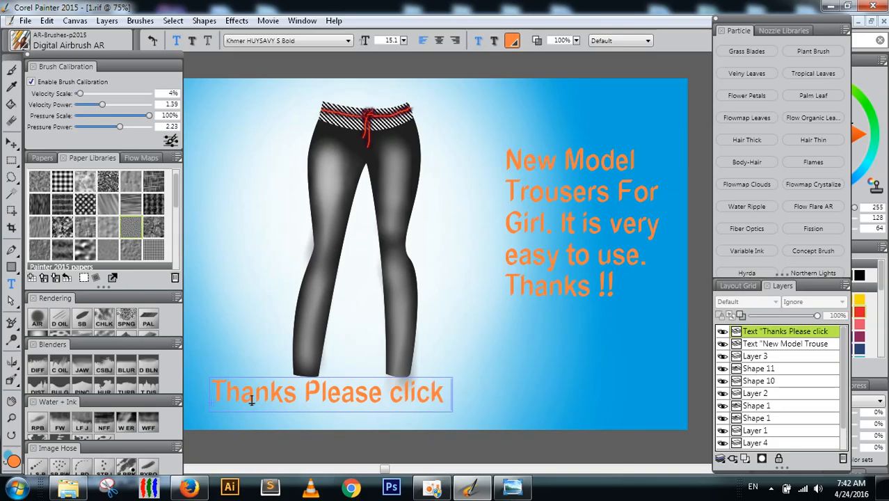
type(" Subscrib")
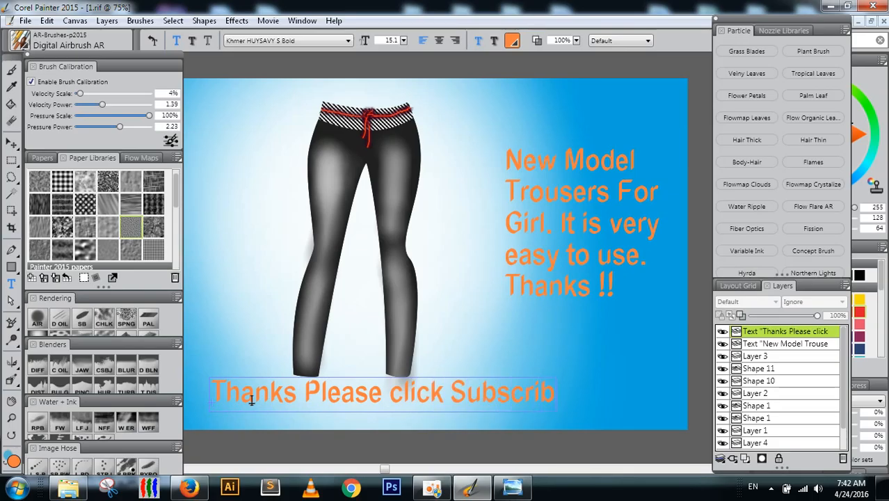
type("e to get new")
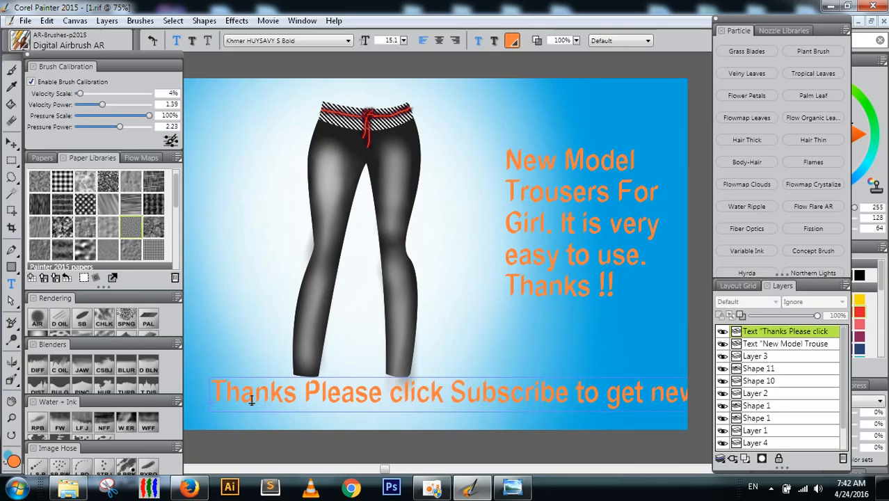
Shift the thank-you line left until it fits, and move it up to the canvas's upper edge above the waistband
left_click(10, 143)
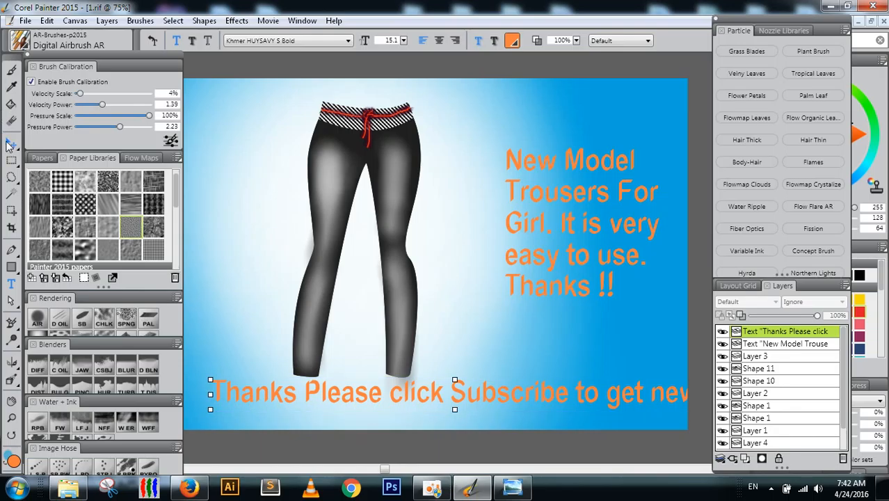
key("Left")
key("Left")
key("Left")
key("Left")
key("Left")
key("Left")
key("Left")
key("Left")
key("Left")
key("Left")
key("Left")
key("Left")
key("Left")
key("Left")
key("Left")
key("Left")
key("Left")
key("Left")
key("Left")
key("Left")
key("Left")
key("Left")
key("Left")
key("Left")
key("Left")
key("Left")
key("Left")
key("Left")
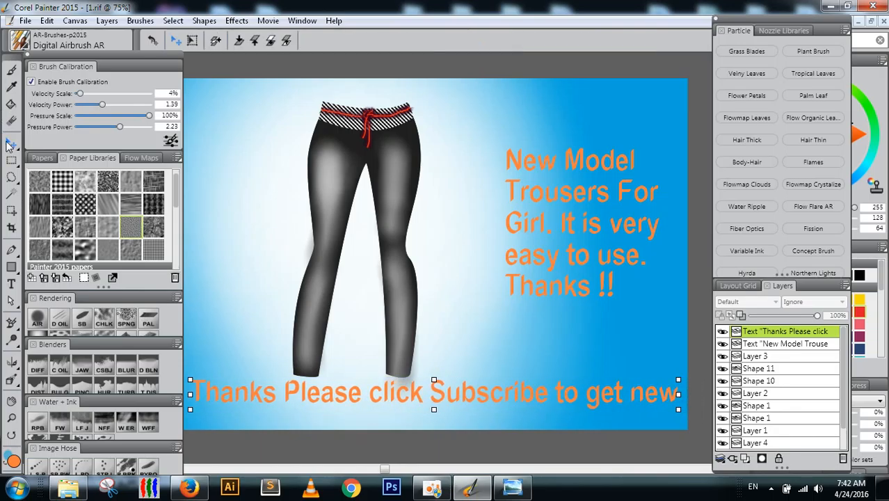
left_click_drag(331, 407, 325, 105)
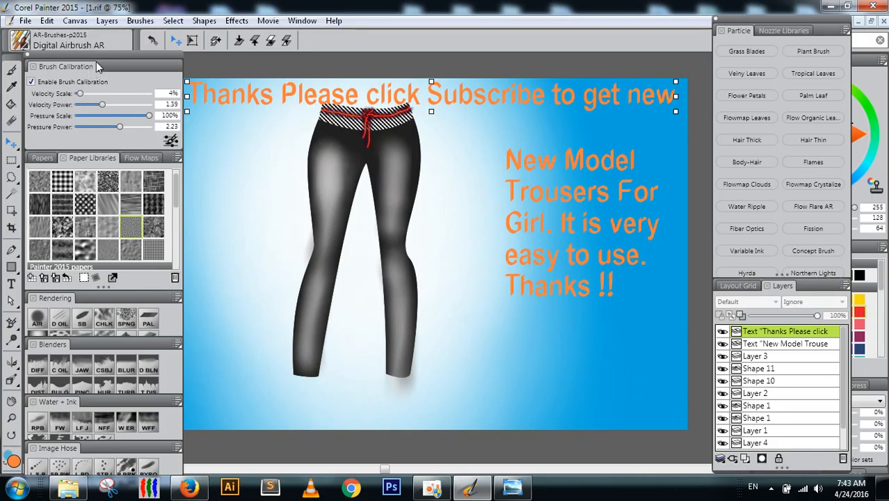
Detach the Brush Calibration panel from the palette group beside the canvas
left_click_drag(99, 61, 89, 60)
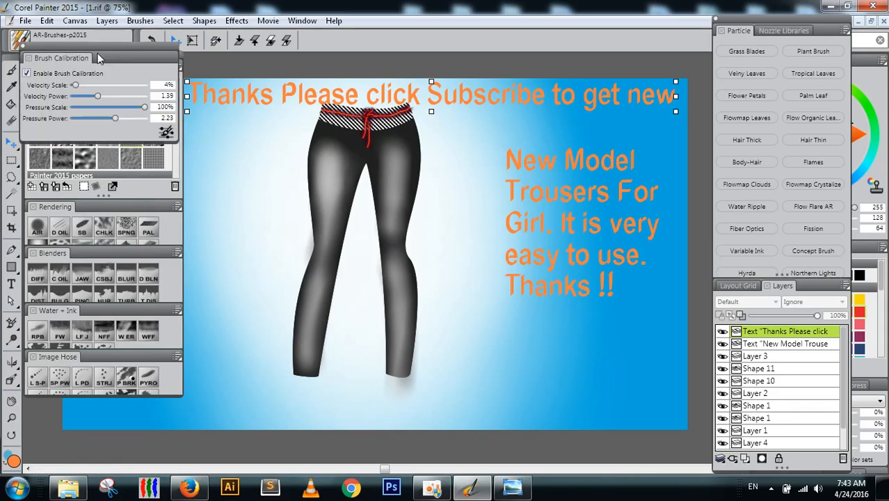